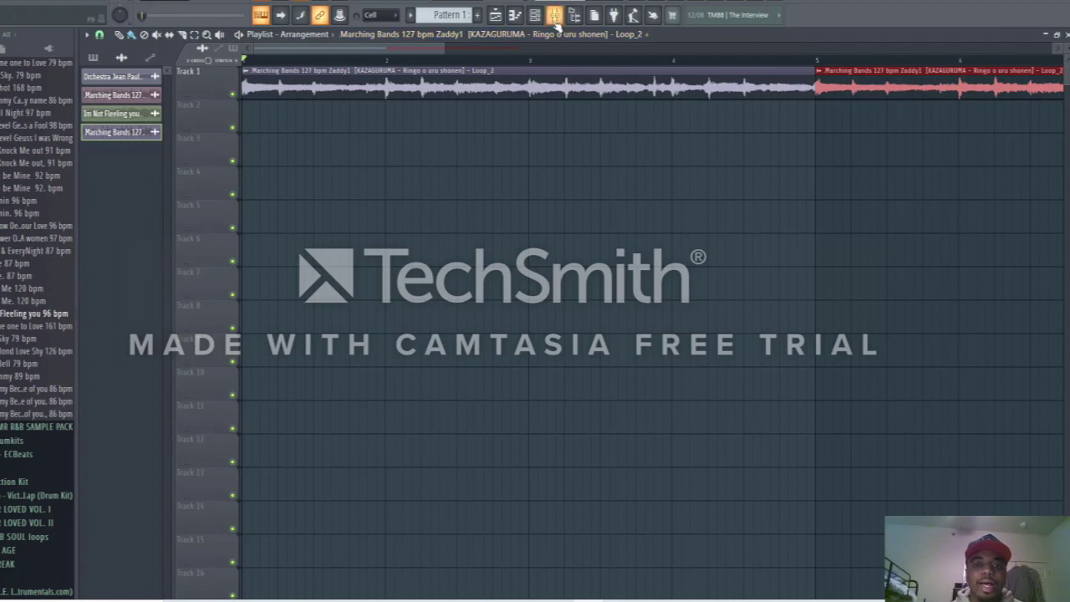
left_click(555, 15)
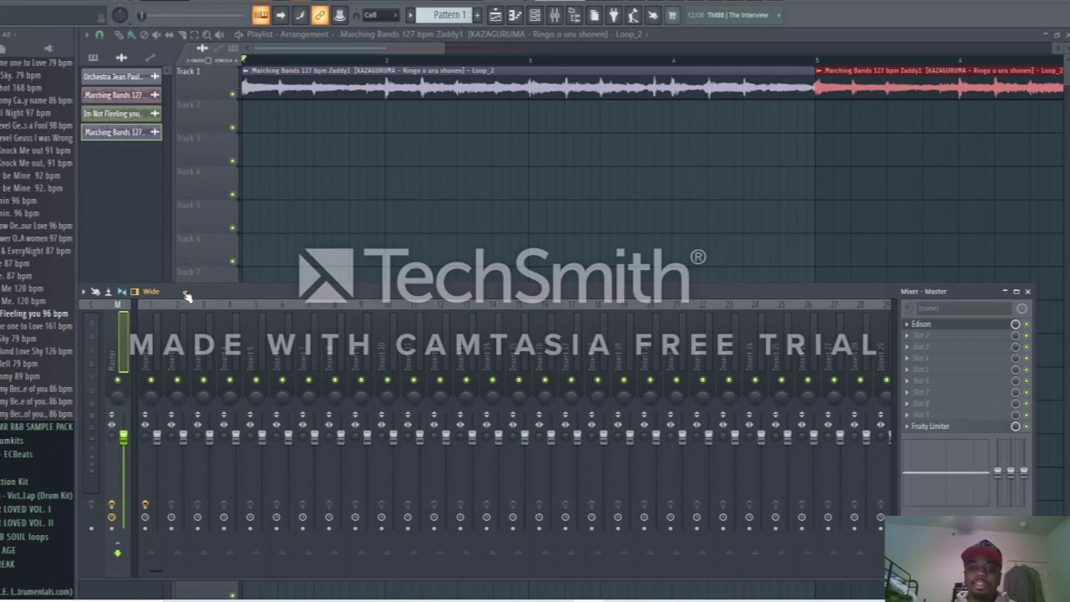
key("F9")
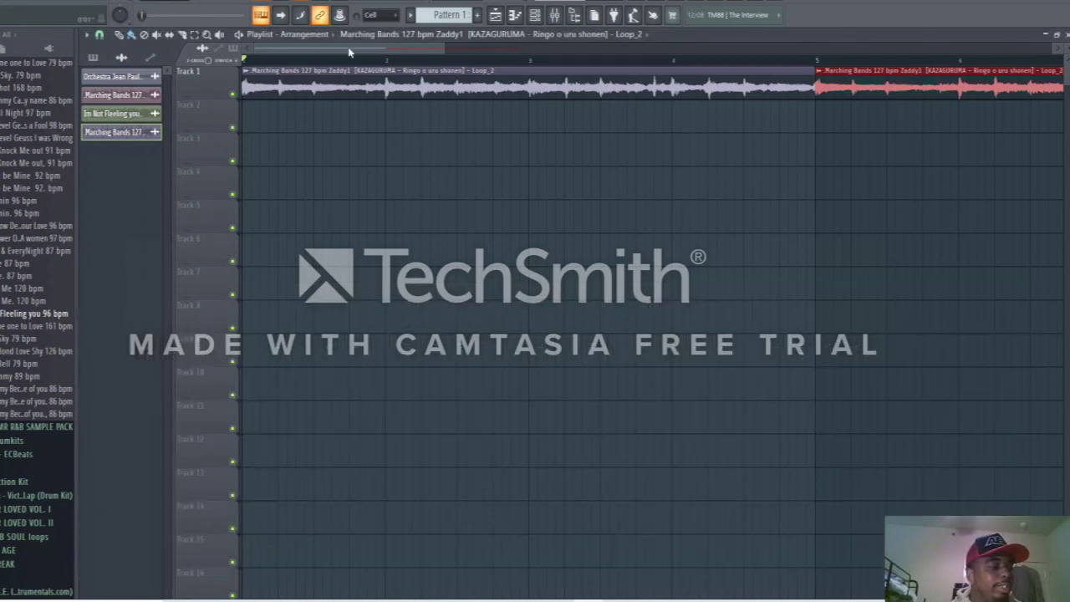
double_click(438, 78)
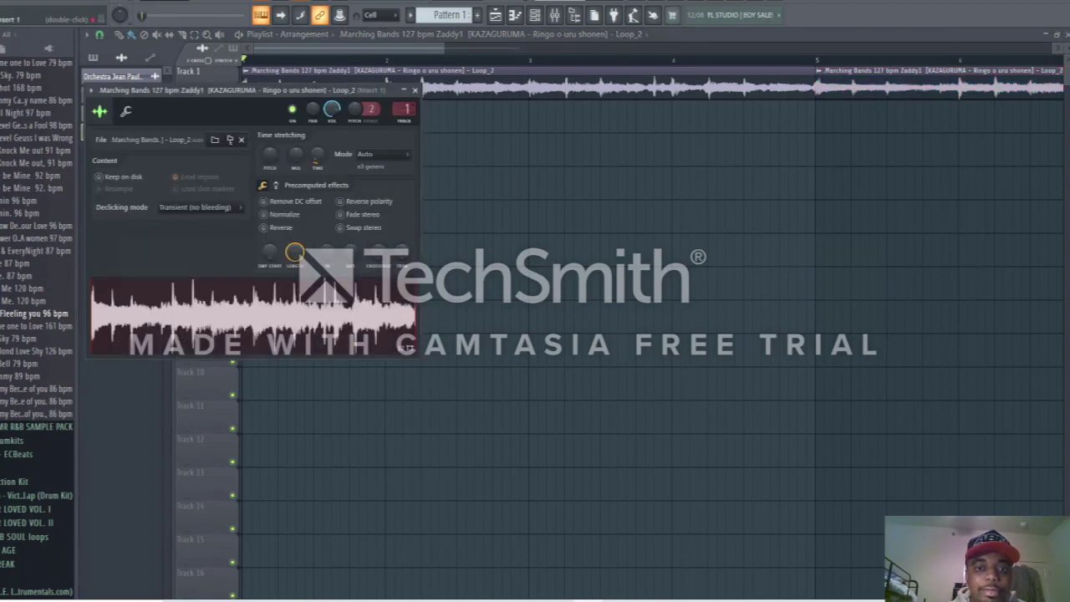
left_click(415, 90)
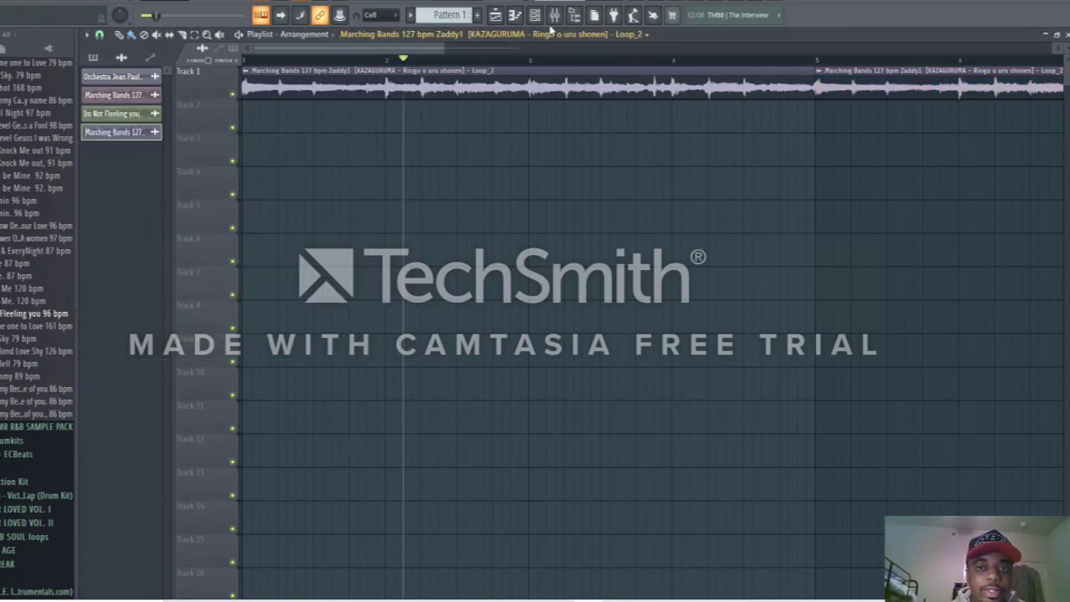
Open Edison from the Master mixer track and play the selected section of the Im Not Fleeling you 96 bpm sample
left_click(554, 15)
left_click(117, 337)
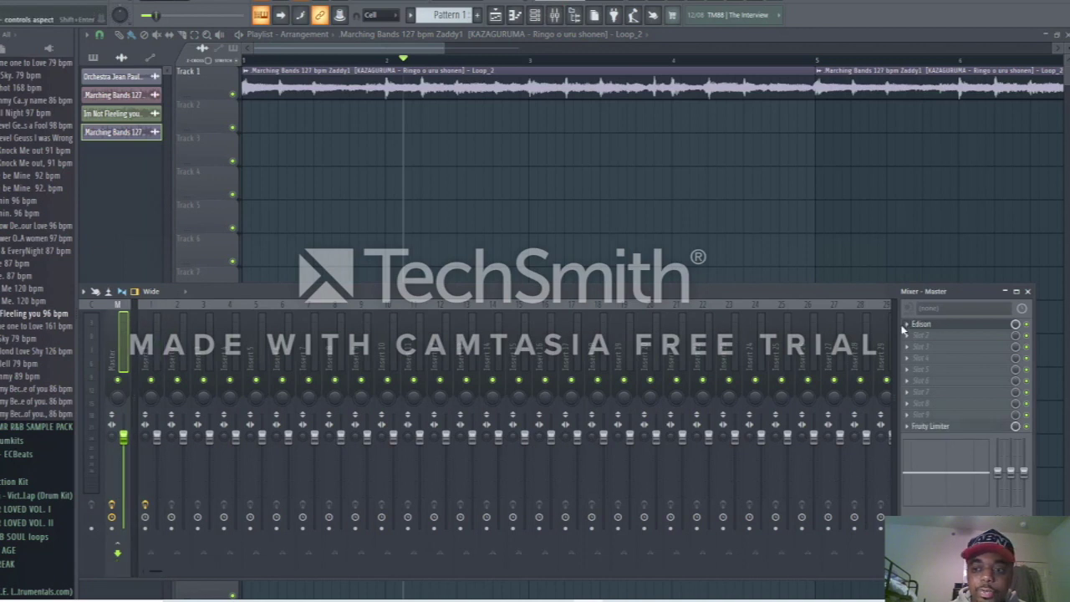
left_click(929, 326)
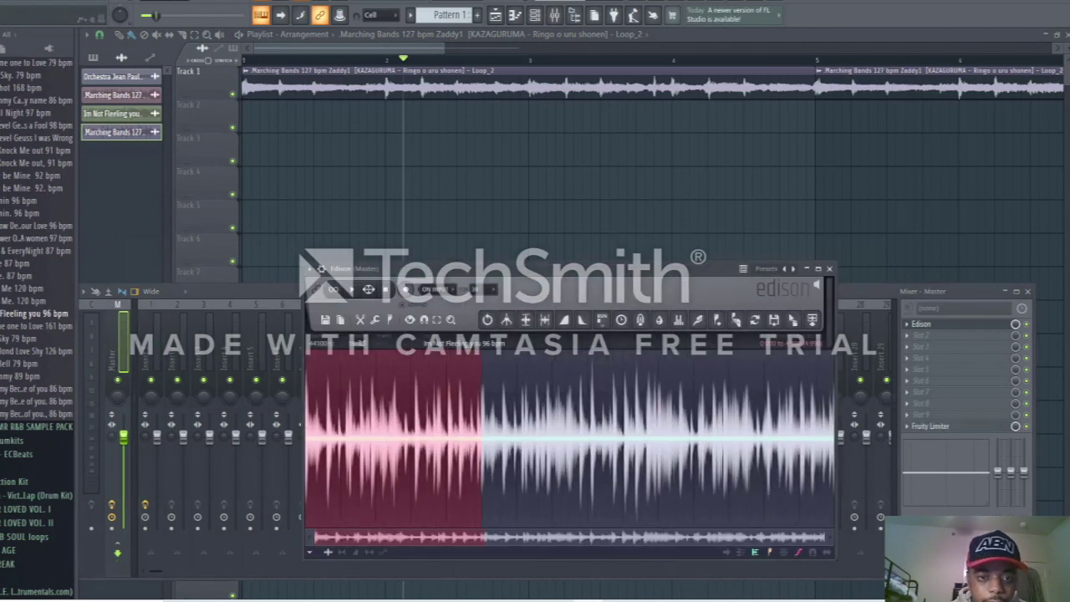
key("space")
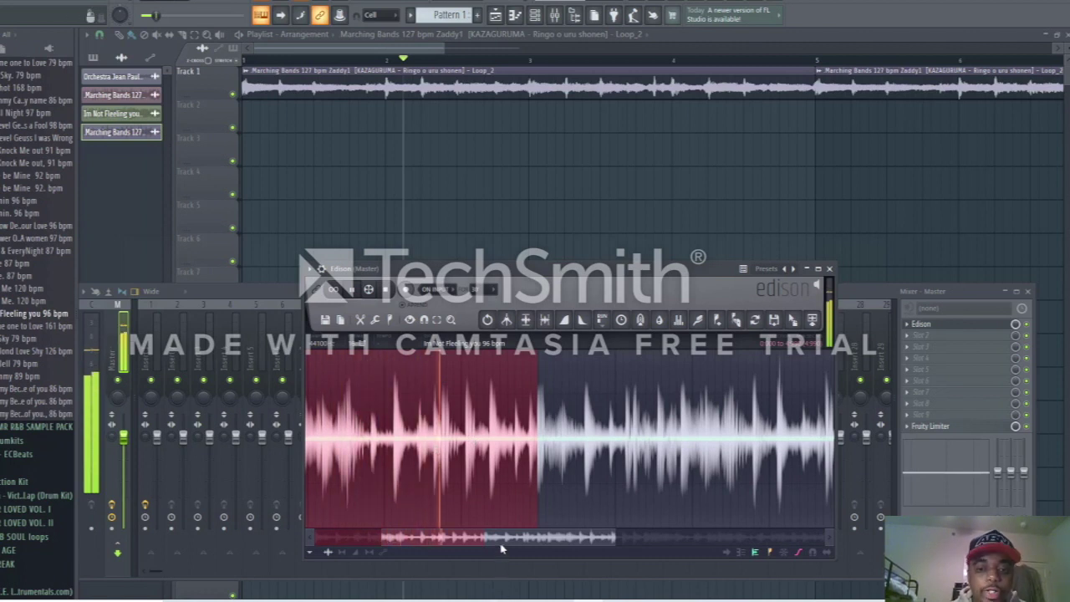
Send the selected section of the sample from Edison to the start of Track 2 in the playlist
right_click(588, 469)
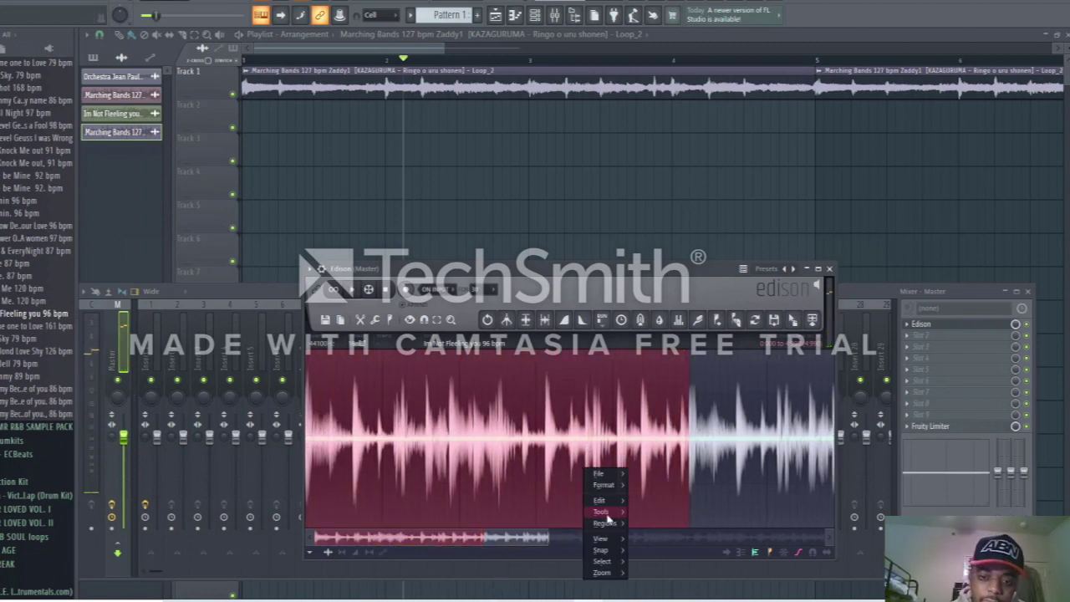
mouse_move(611, 524)
left_click(672, 431)
left_click_drag(796, 326, 280, 113)
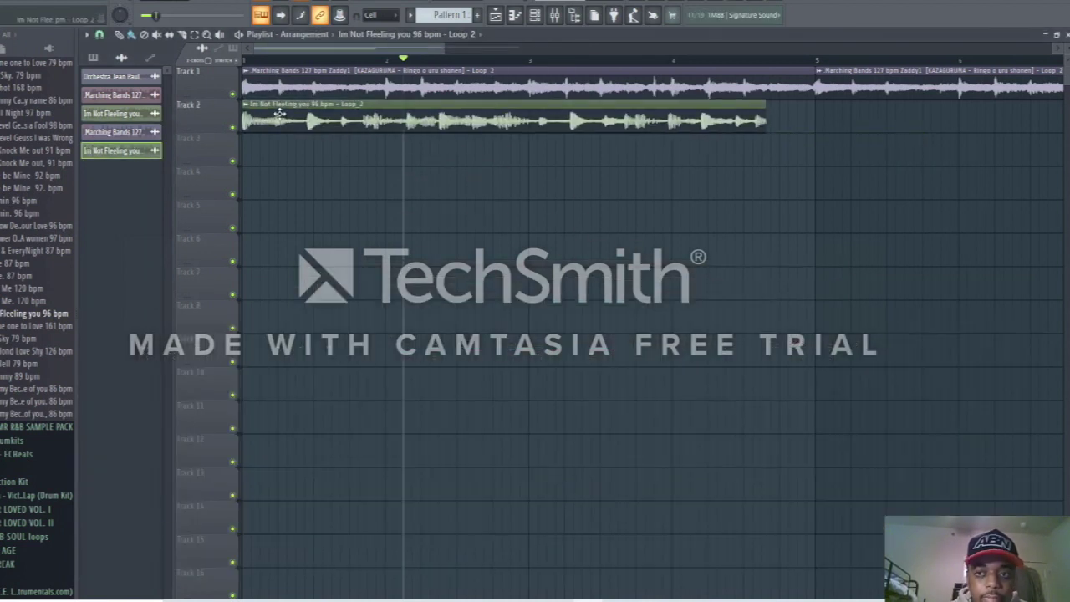
Fit the Im Not Fleeling you clip on Track 2 to the project tempo so it spans four bars
left_click(246, 104)
left_click(413, 186)
left_click(510, 311)
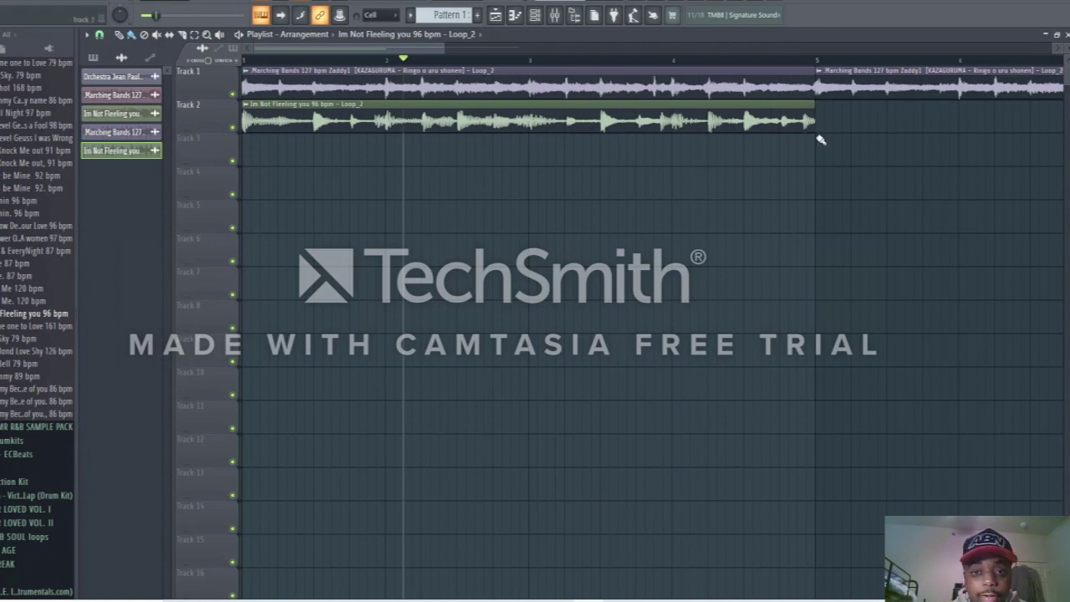
Mute Track 1 and, while auditioning Track 2, place a second Im Not Fleeling you clip at bar 5
left_click(157, 35)
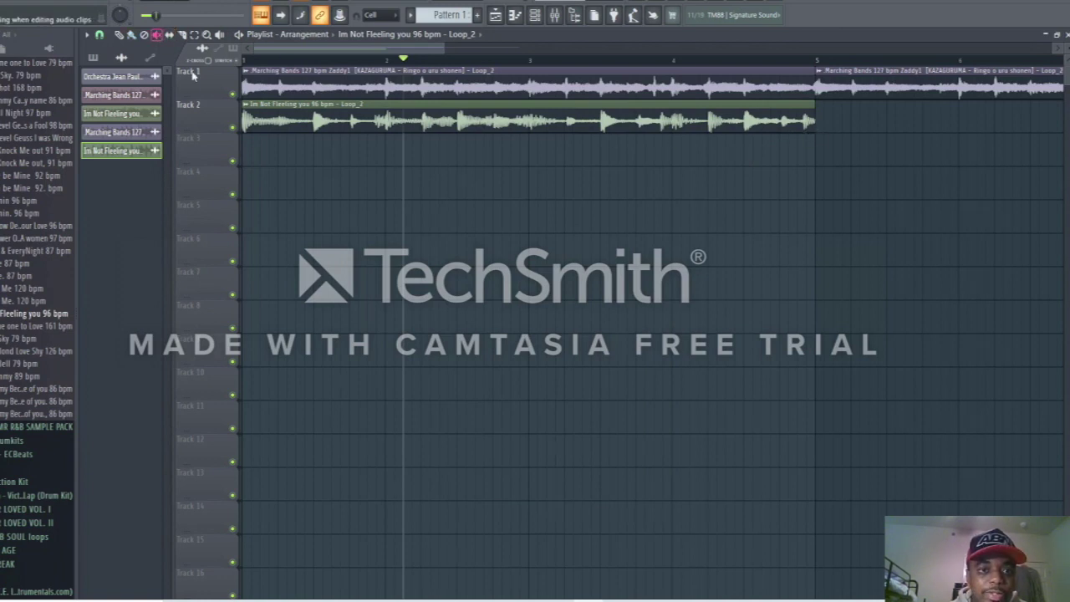
left_click(233, 94)
left_click(244, 60)
key("space")
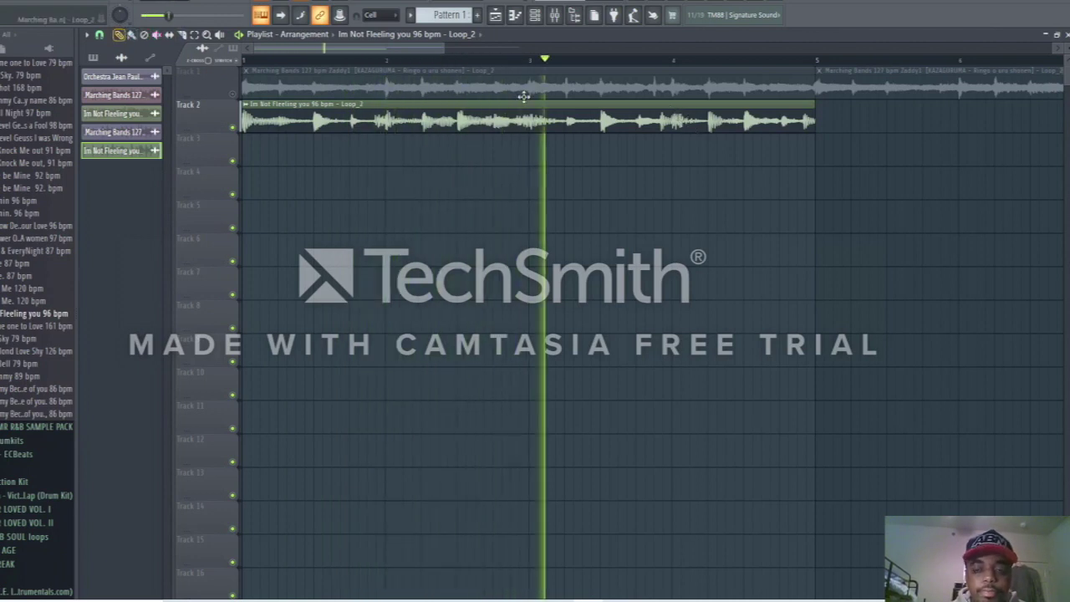
left_click(830, 134)
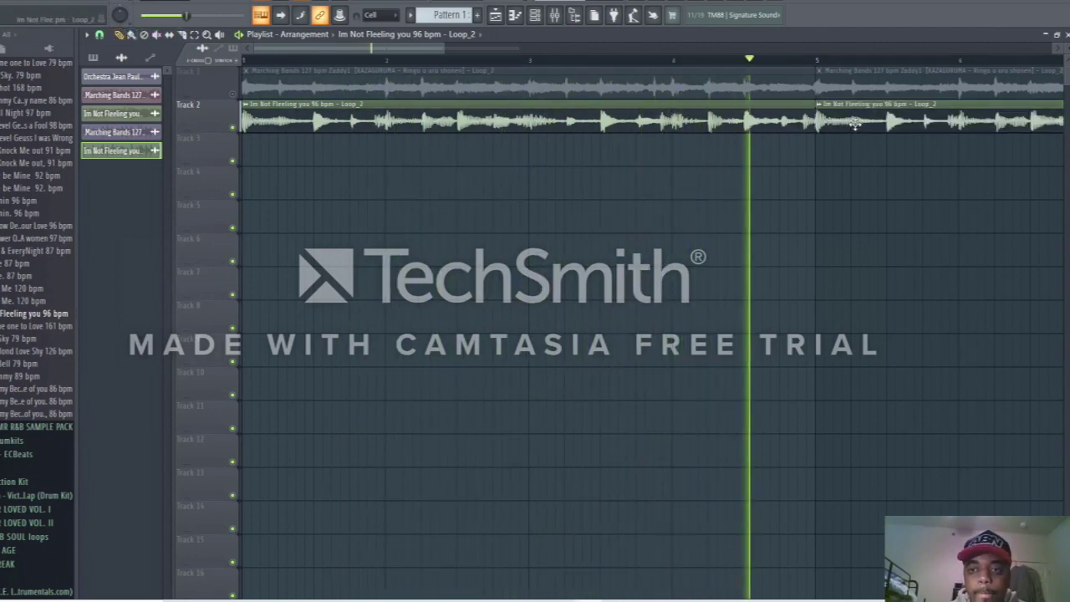
key("space")
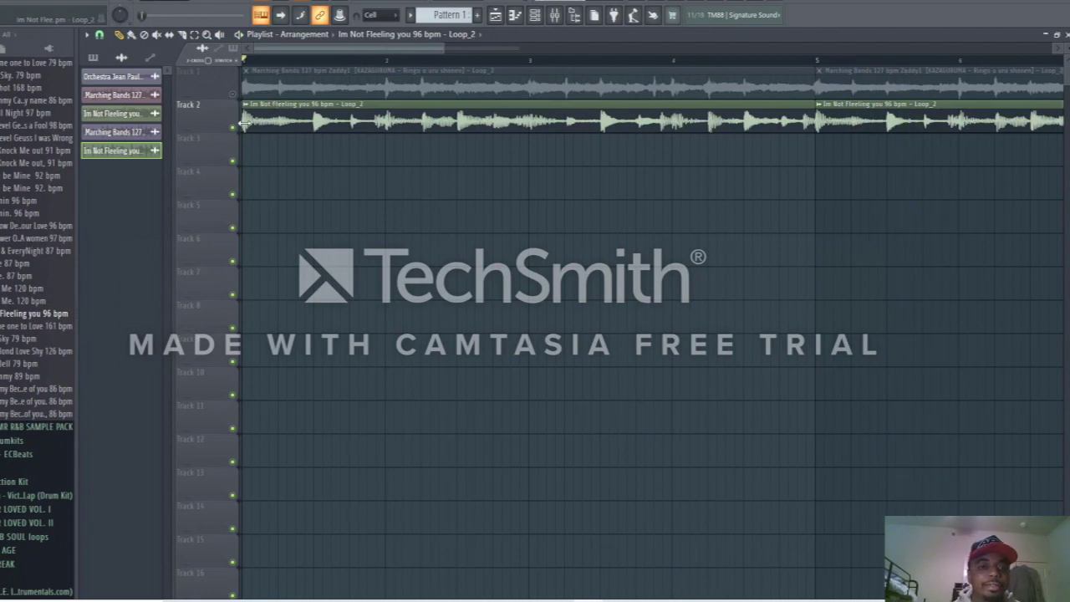
Mute Track 2, unmute Track 1 and play the Marching Bands loop on its own
left_click(320, 75)
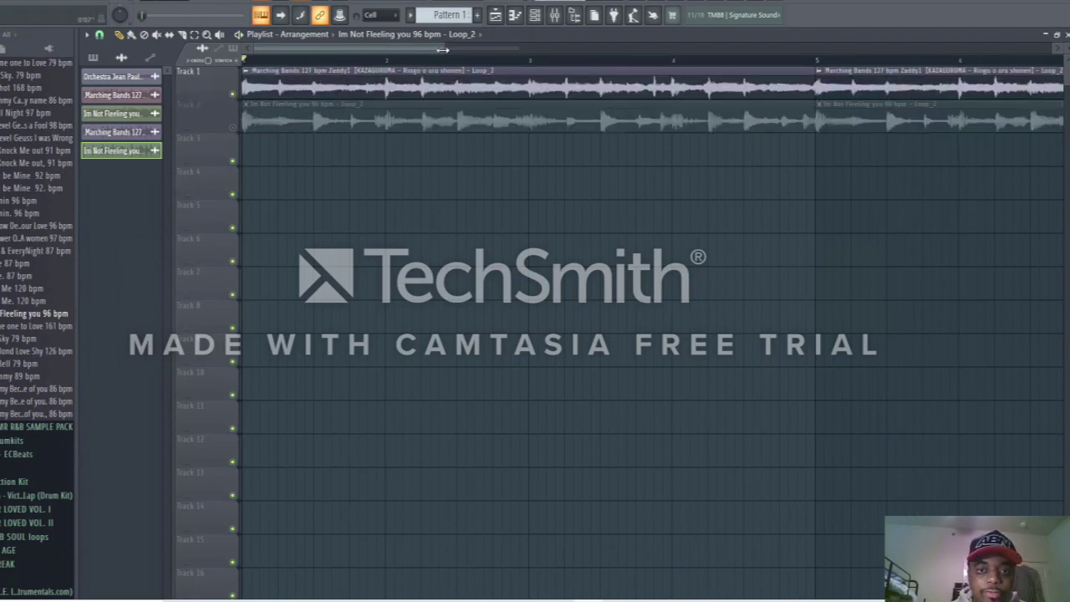
left_click_drag(442, 50, 524, 49)
key("space")
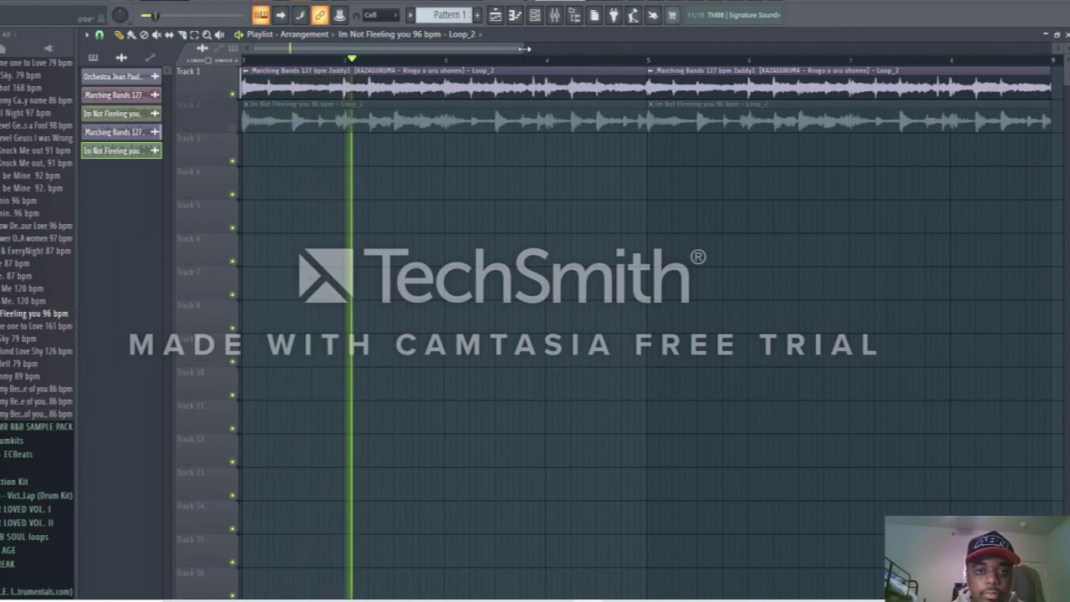
left_click(518, 72)
key("space")
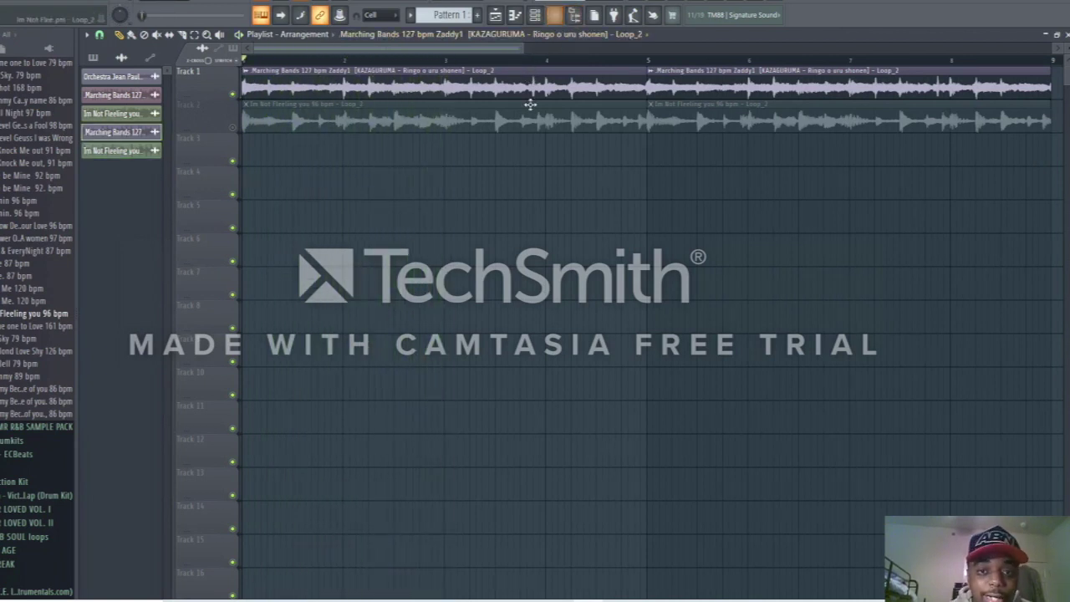
Check both loops' channel settings for their mixer track and open the Kickstart plugin on Insert 1
double_click(384, 122)
left_click_drag(418, 126, 418, 117)
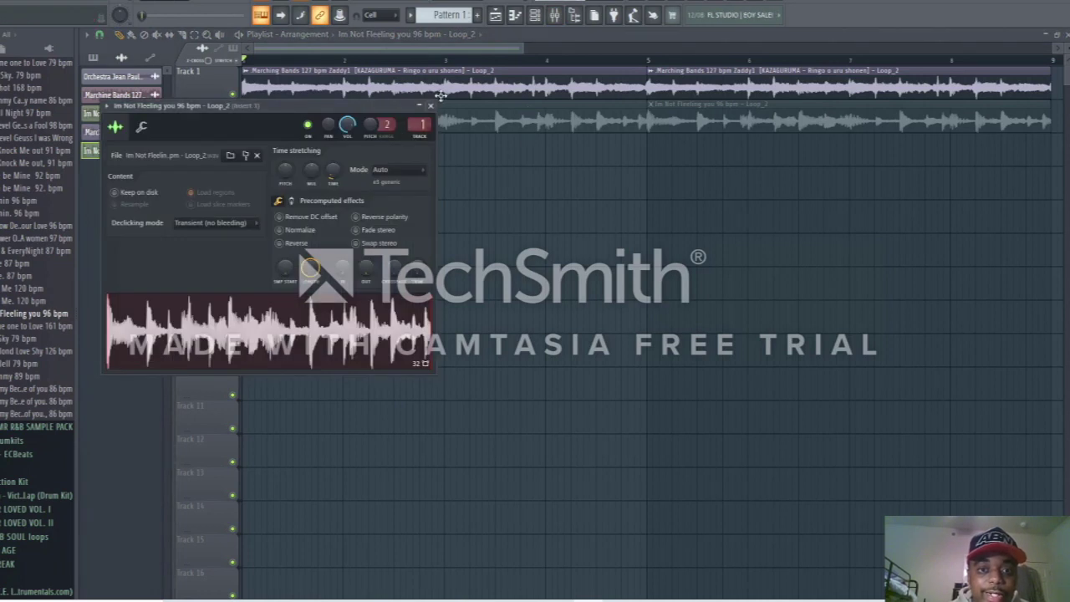
double_click(439, 87)
left_click(555, 15)
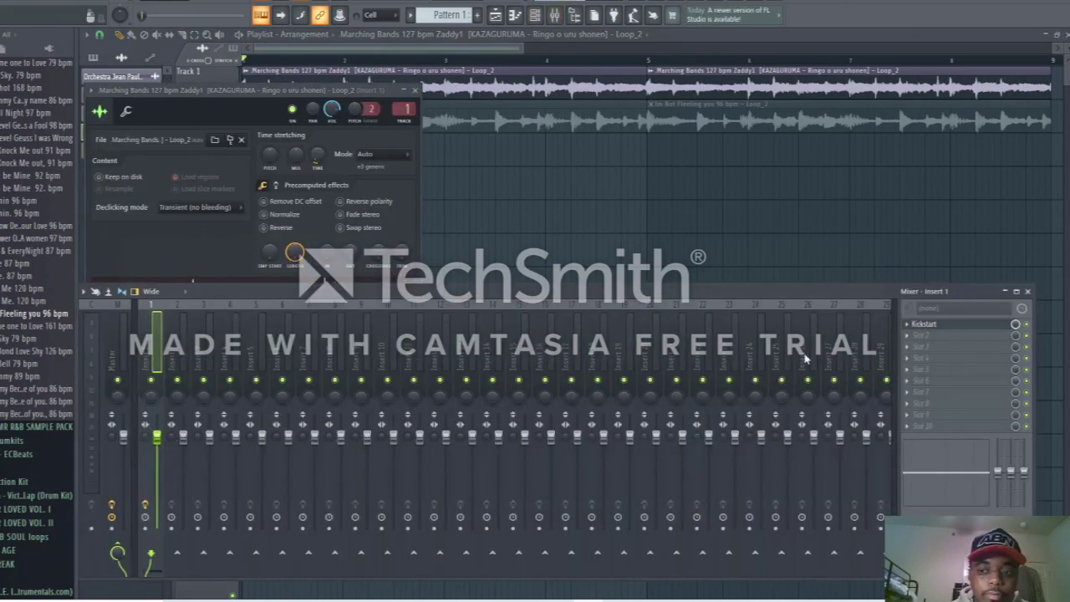
left_click(966, 329)
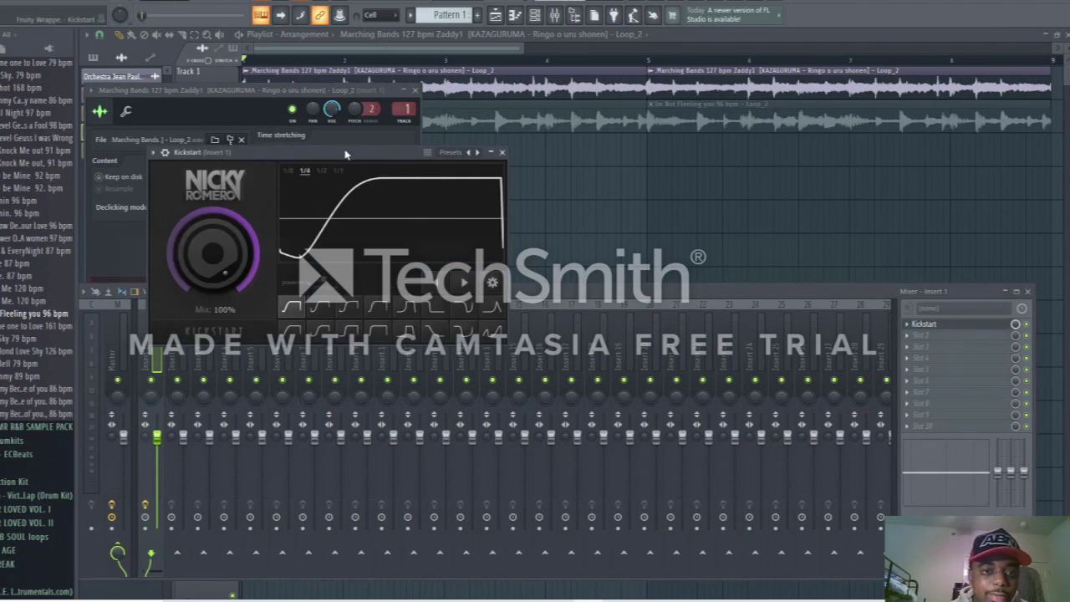
Move the Kickstart window clear of the channel settings and audition the Marching Bands loop at the 1/2-note rate
left_click_drag(346, 154, 331, 102)
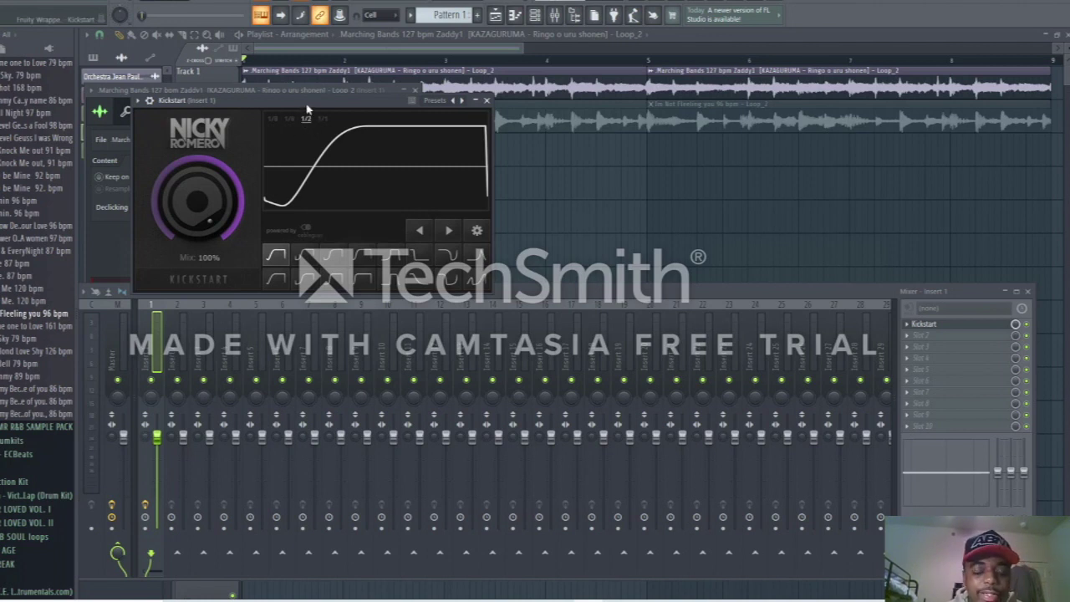
left_click_drag(304, 103, 540, 92)
key("space")
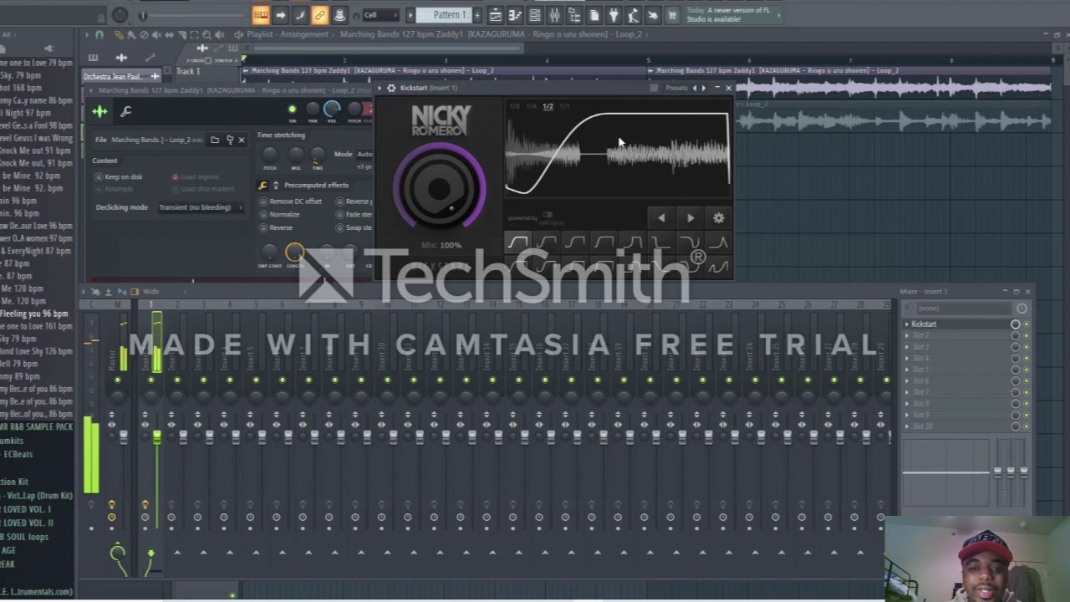
key("space")
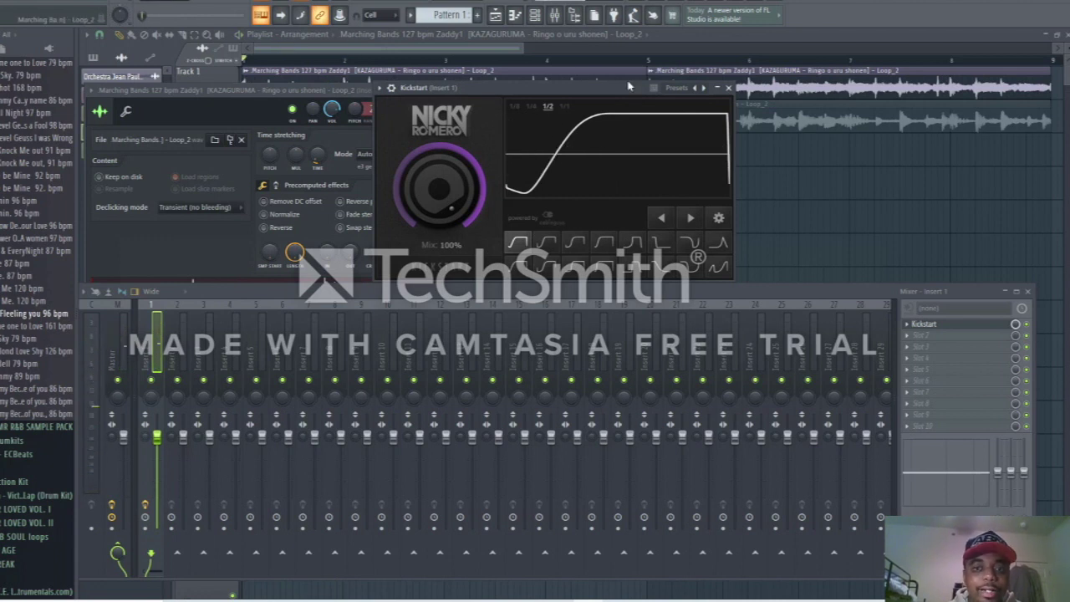
key("space")
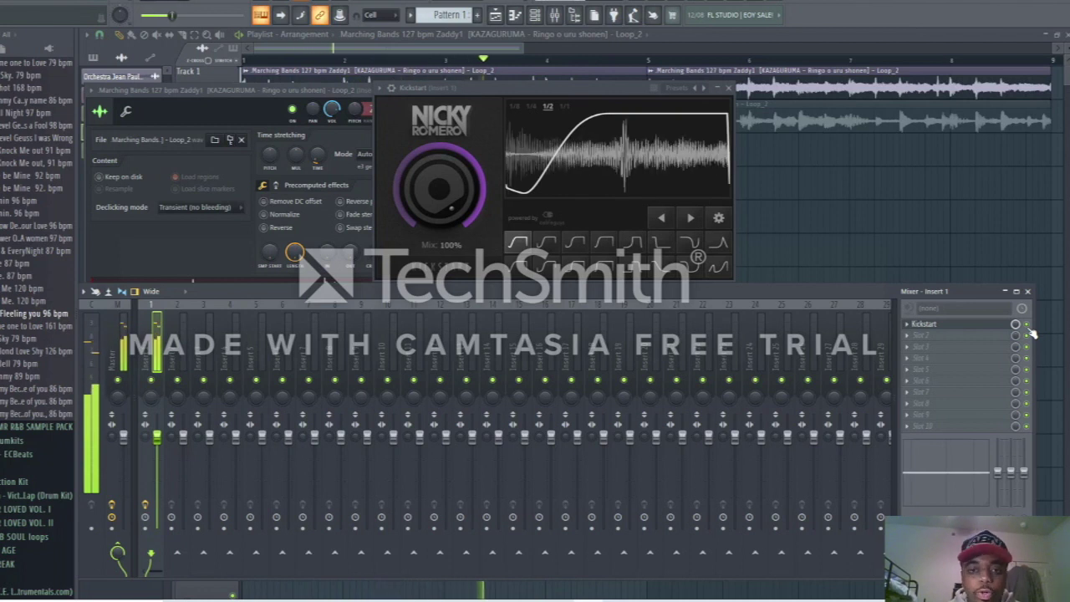
key("space")
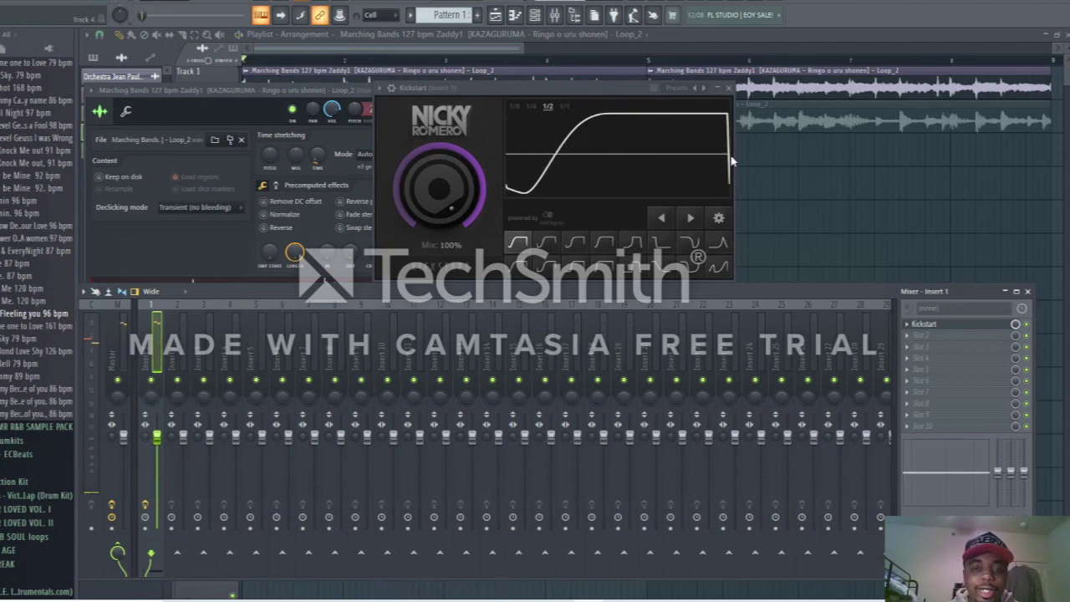
Set Kickstart to the 1/4-note rate and audition the loop with the Classic Chain and Quick Chain curves
left_click(532, 108)
key("space")
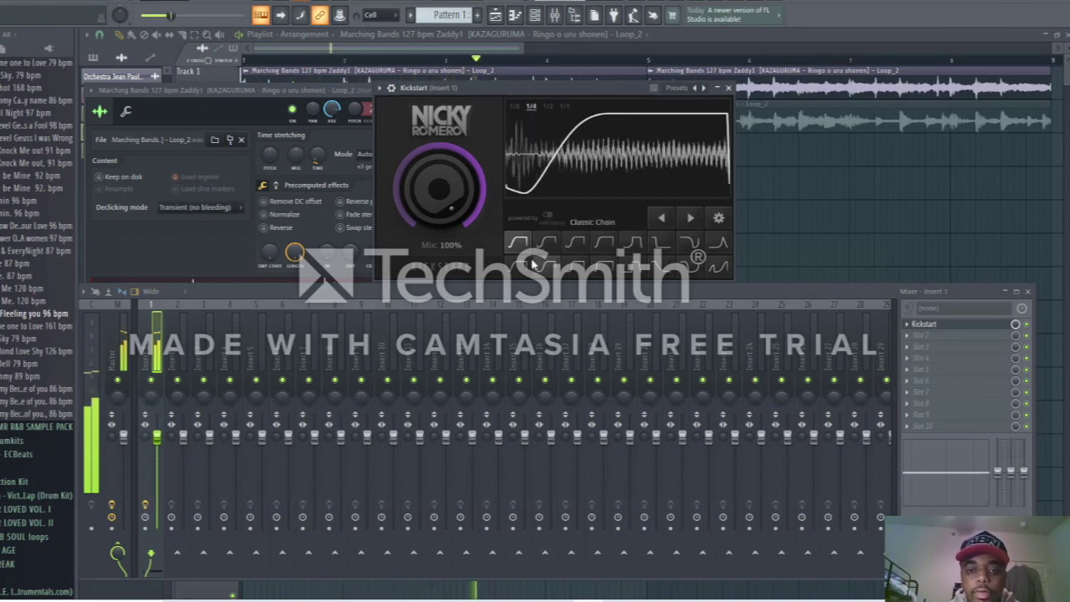
key("space")
key("space")
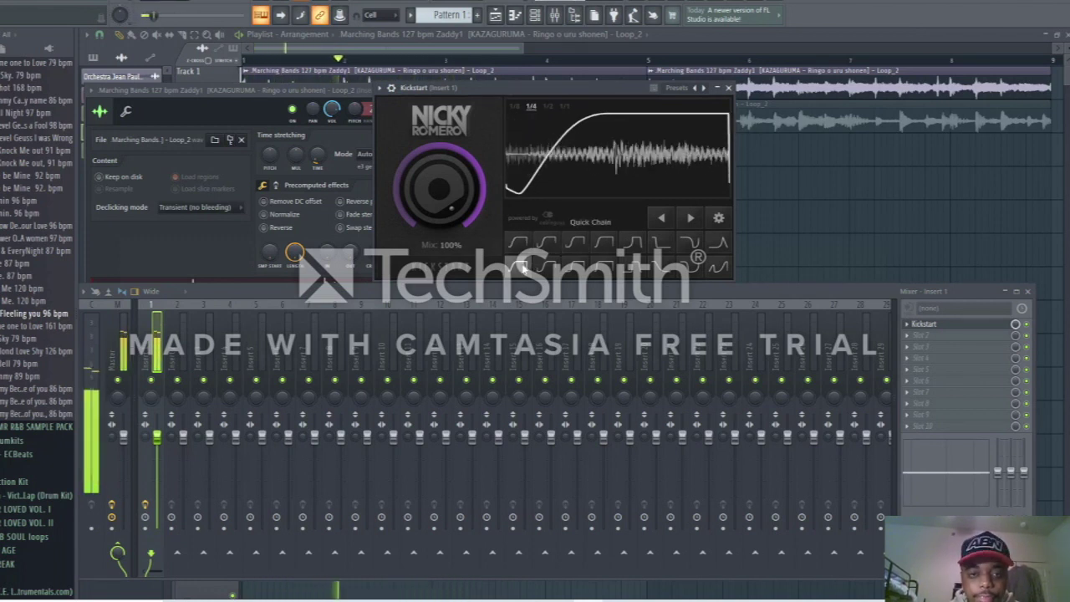
key("space")
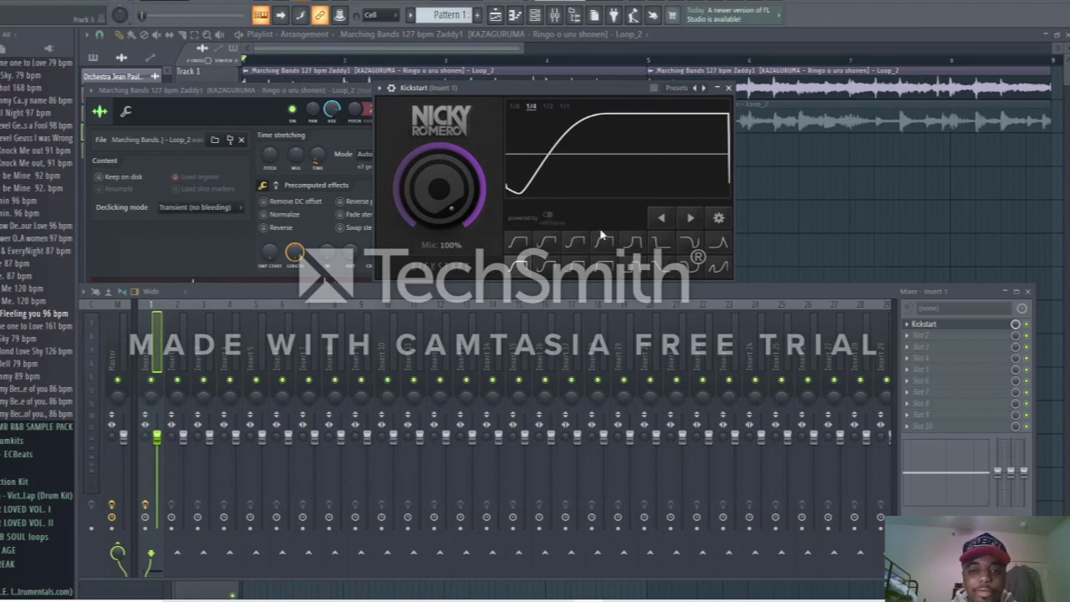
Lower the high frequencies in Insert 1's EQ and audition the loop with Kickstart's Classic Chain curve
left_click_drag(973, 447, 967, 465)
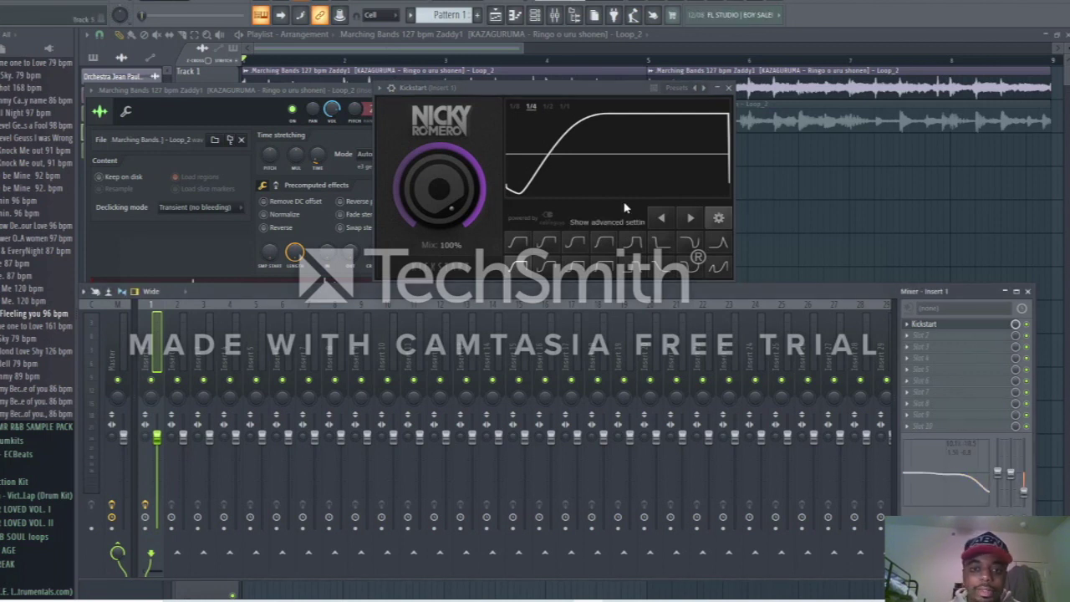
left_click(521, 243)
key("space")
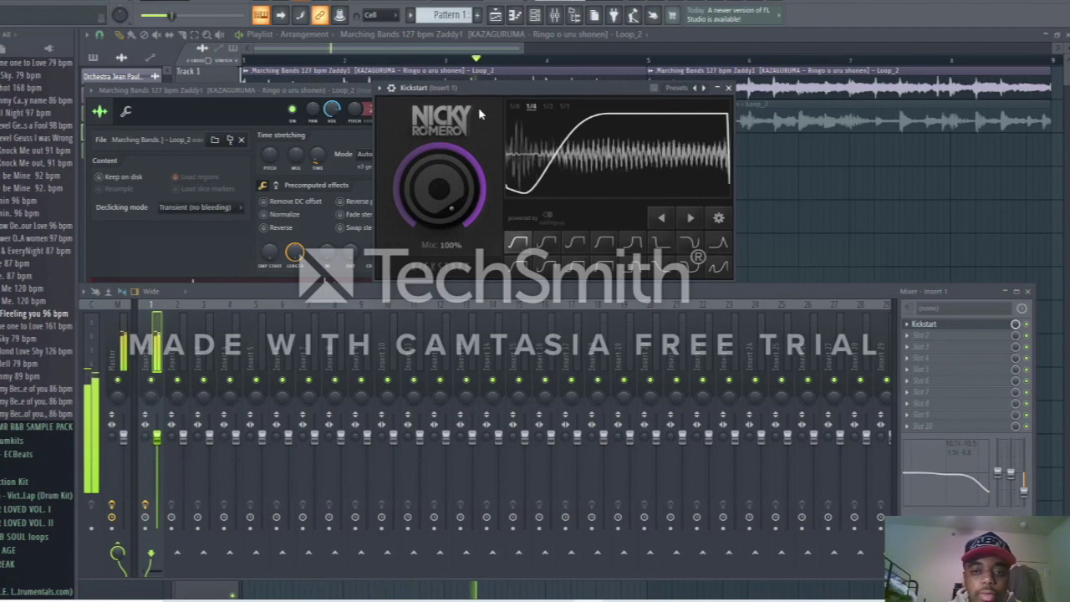
key("space")
Unmute Track 2, mute Track 1 and play the Im Not Fleeling you loop from the start
left_click(441, 73)
double_click(434, 124)
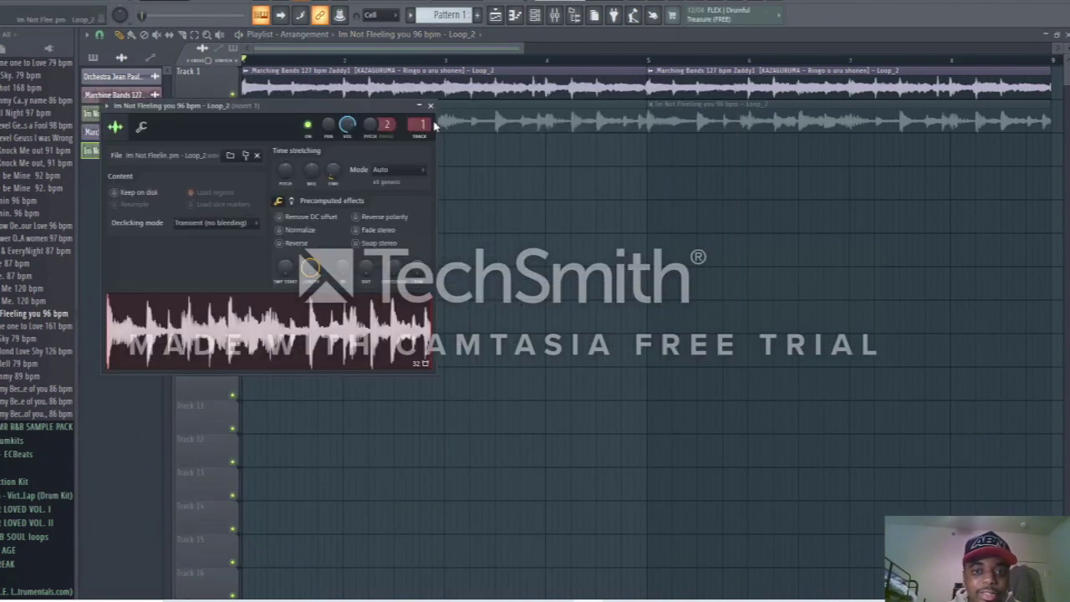
key("Escape")
left_click(232, 127)
left_click(232, 93)
key("space")
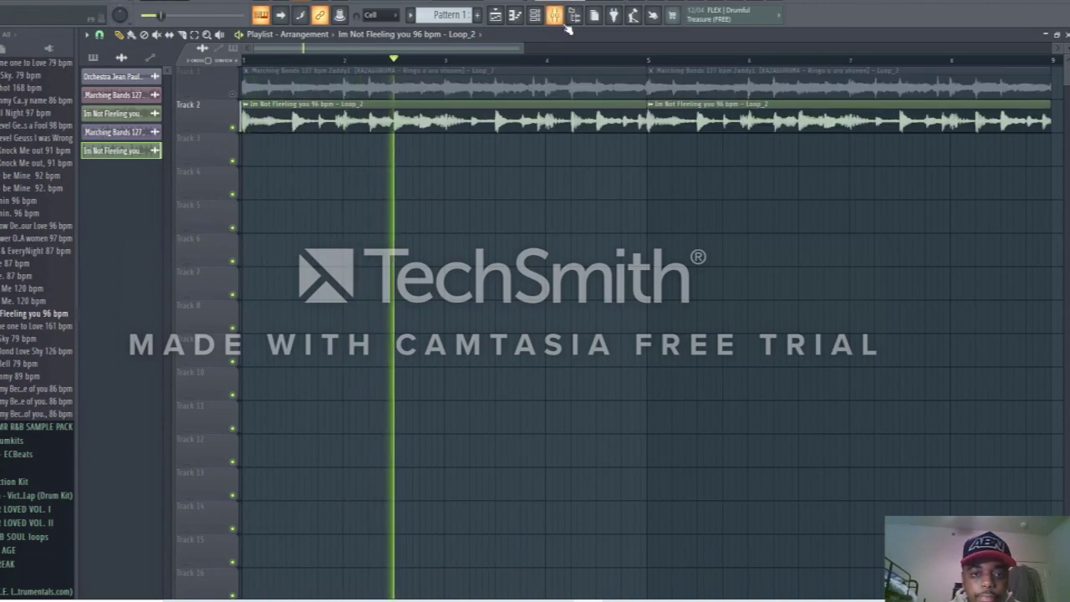
Open Kickstart on Insert 1, set it to the 1/2-note rate and audition the Track 2 loop
left_click(554, 15)
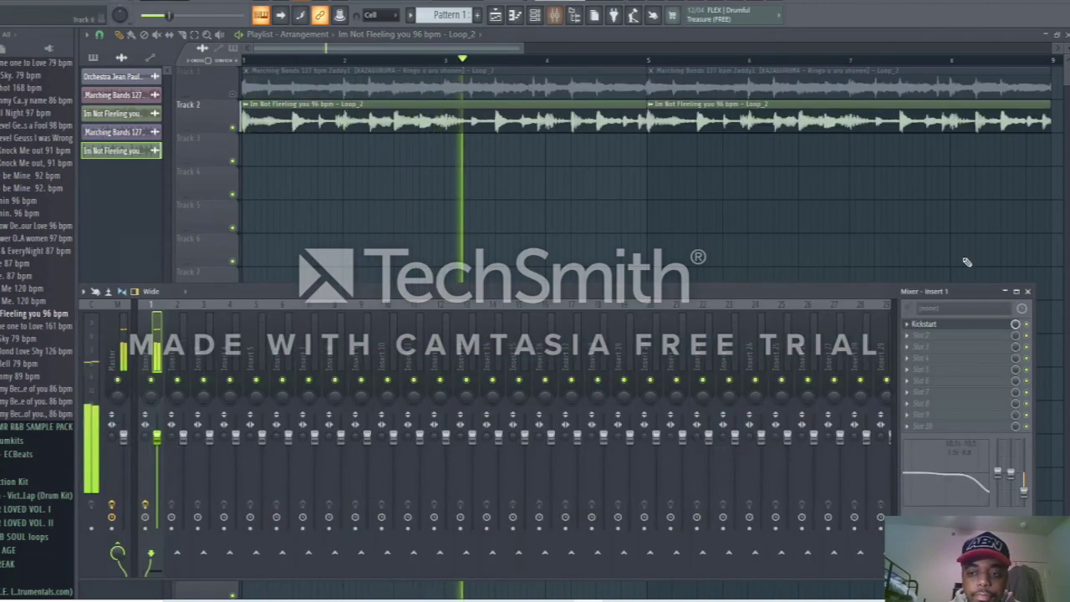
left_click(994, 322)
key("space")
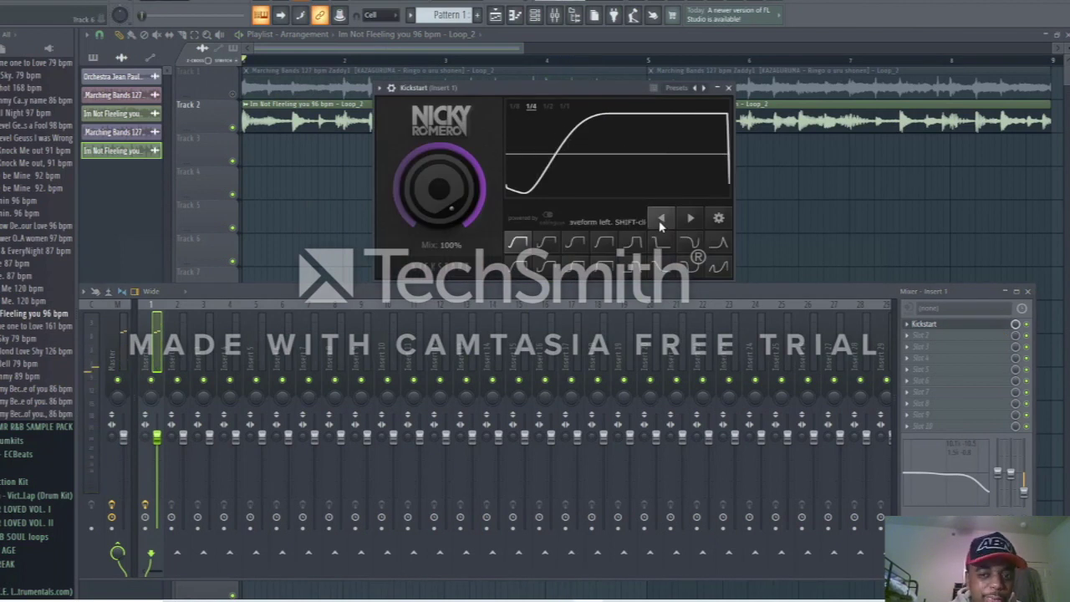
key("space")
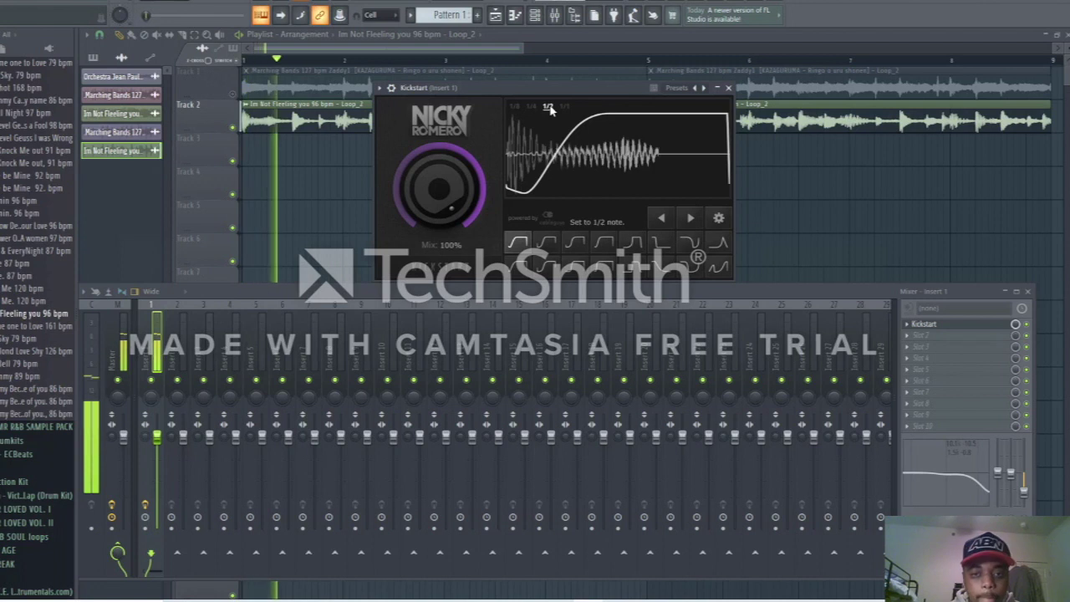
Audition the Track 2 loop with Kickstart's Nice & Tight curve at the 1/4-note and 1/2-note rates
left_click(548, 107)
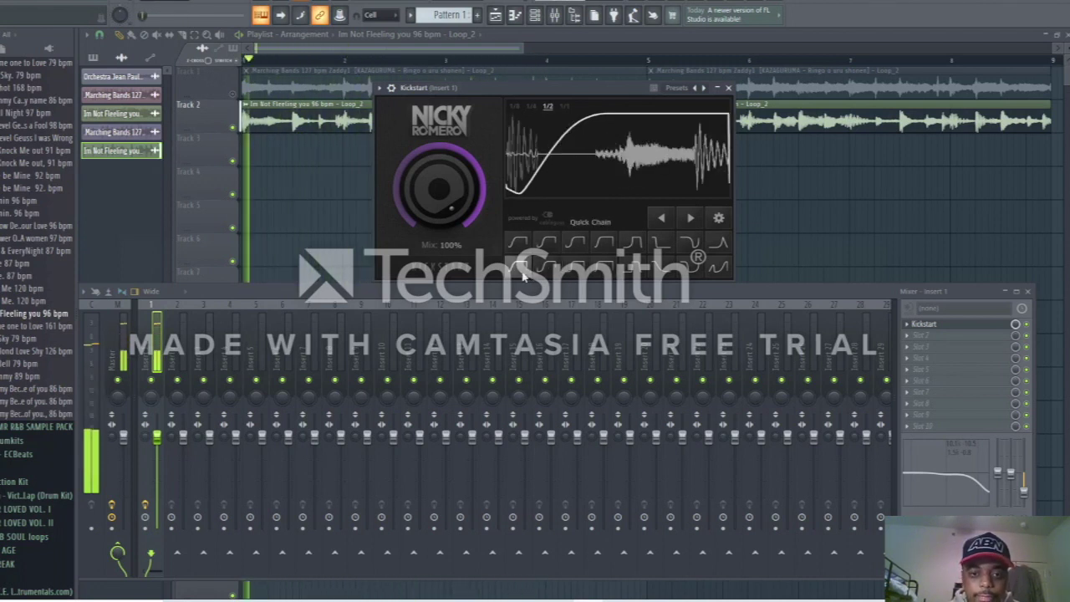
left_click(575, 242)
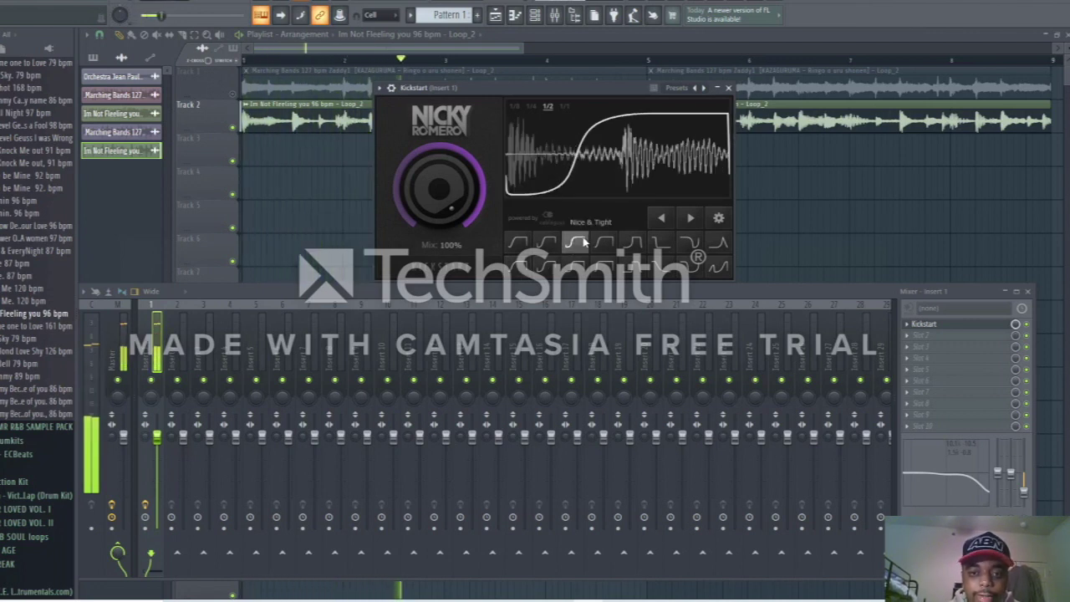
left_click(531, 107)
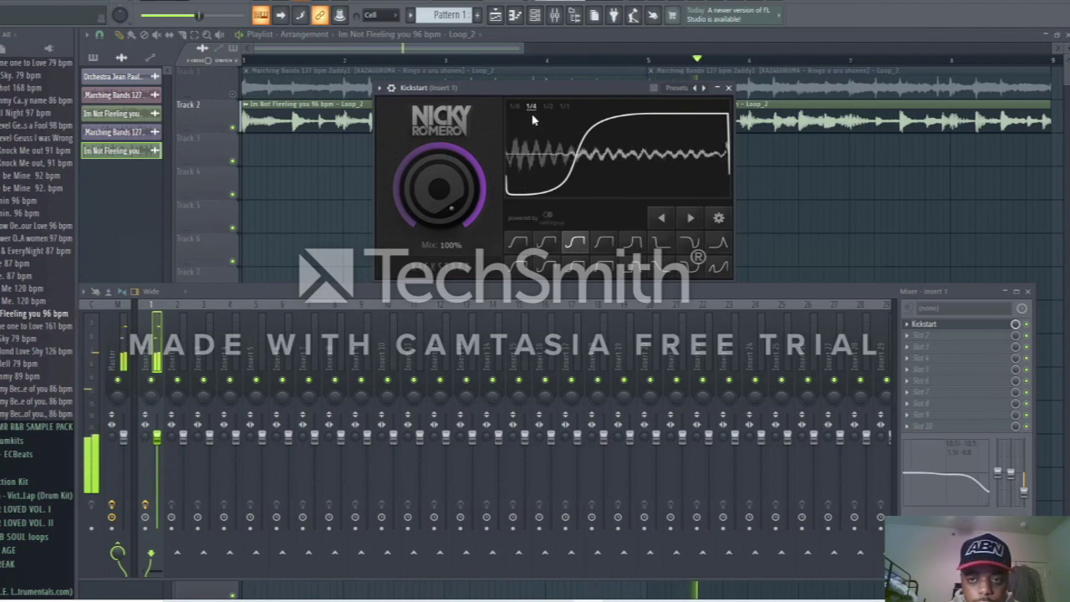
left_click(545, 109)
key("space")
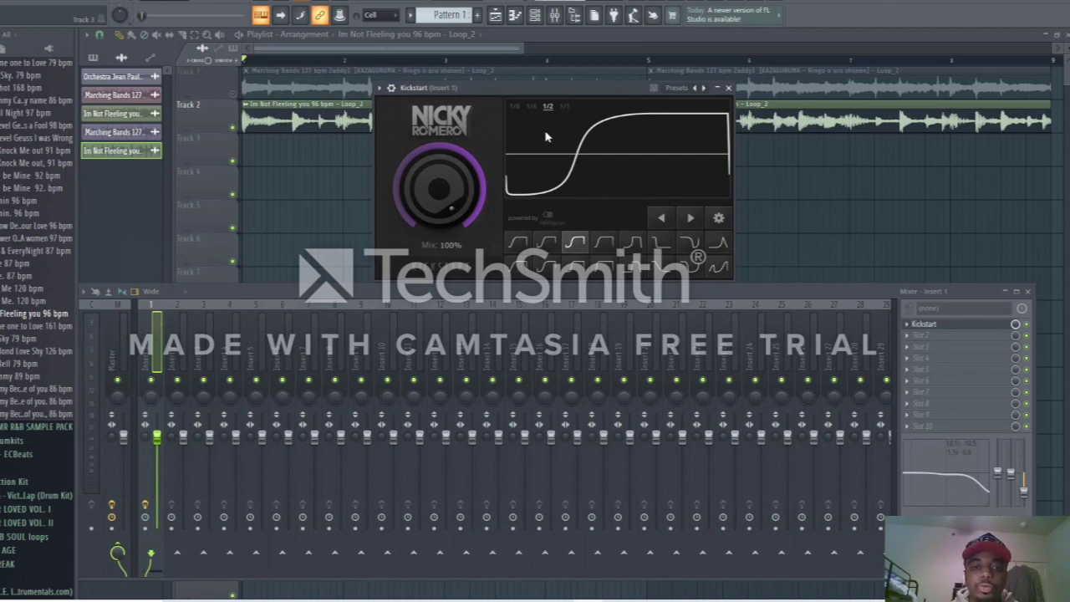
key("space")
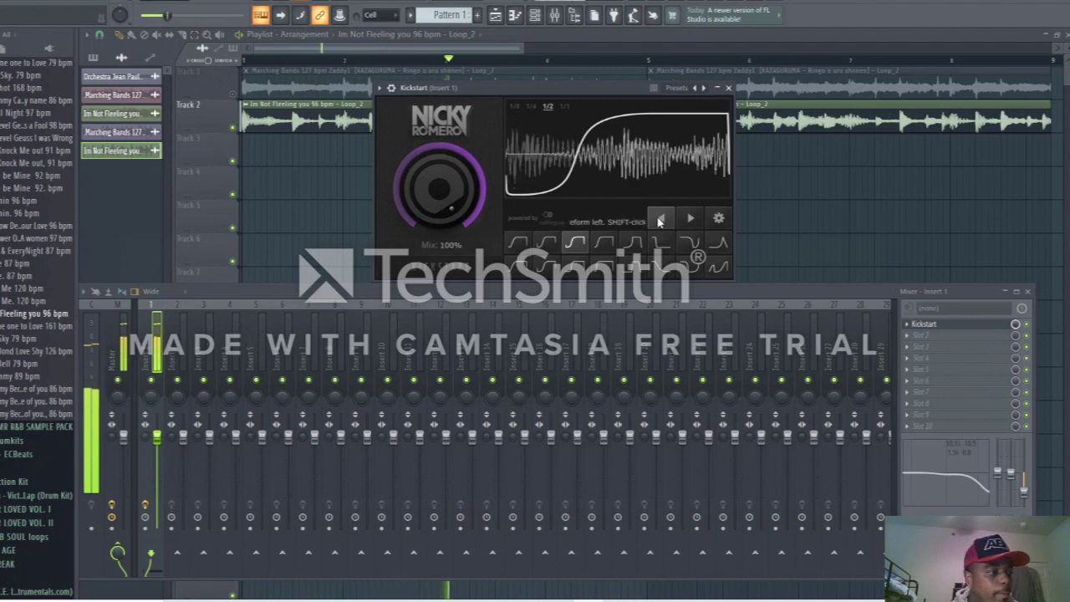
Switch Kickstart to the Quick Chain curve, keep Mix at 100% and play the Track 2 loop
left_click(520, 272)
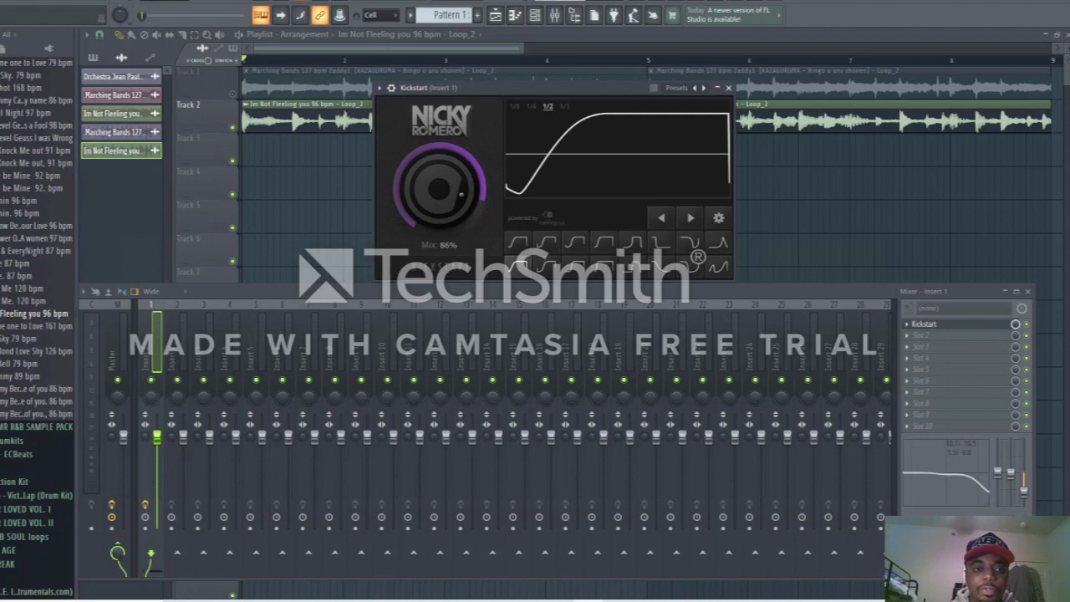
left_click_drag(439, 189, 439, 174)
key("space")
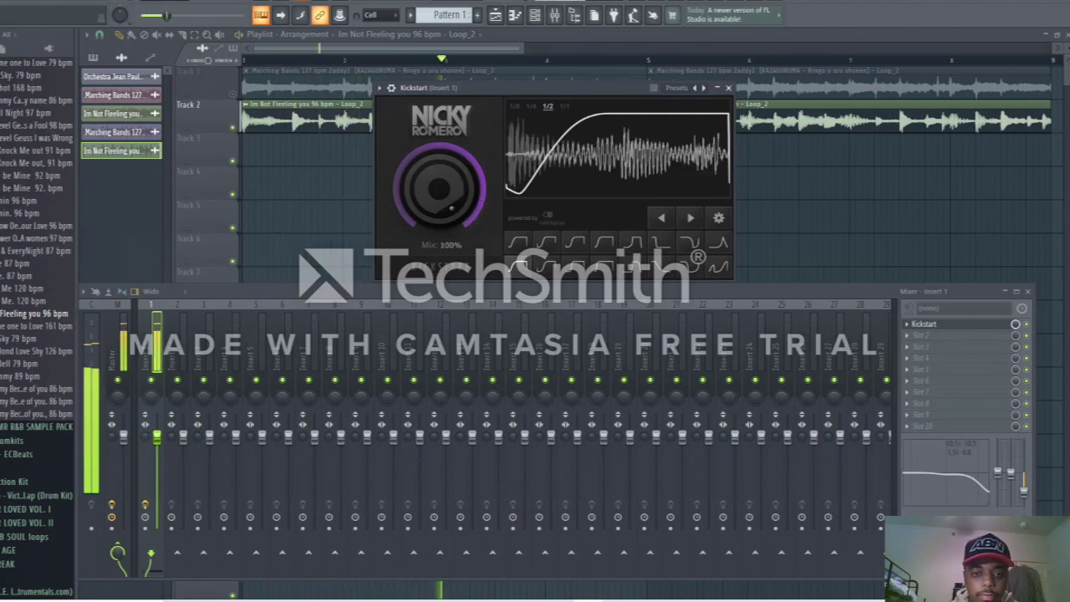
key("space")
Mute Track 2, unmute Track 1 and filter the channel rack to the Unsorted channels
left_click(233, 127)
left_click(232, 94)
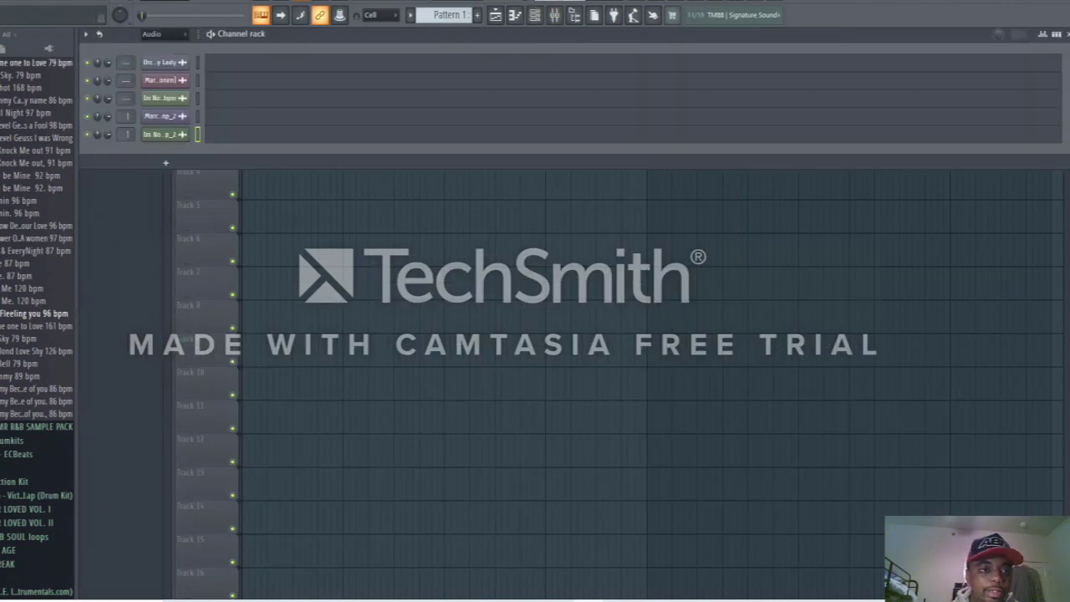
left_click(158, 34)
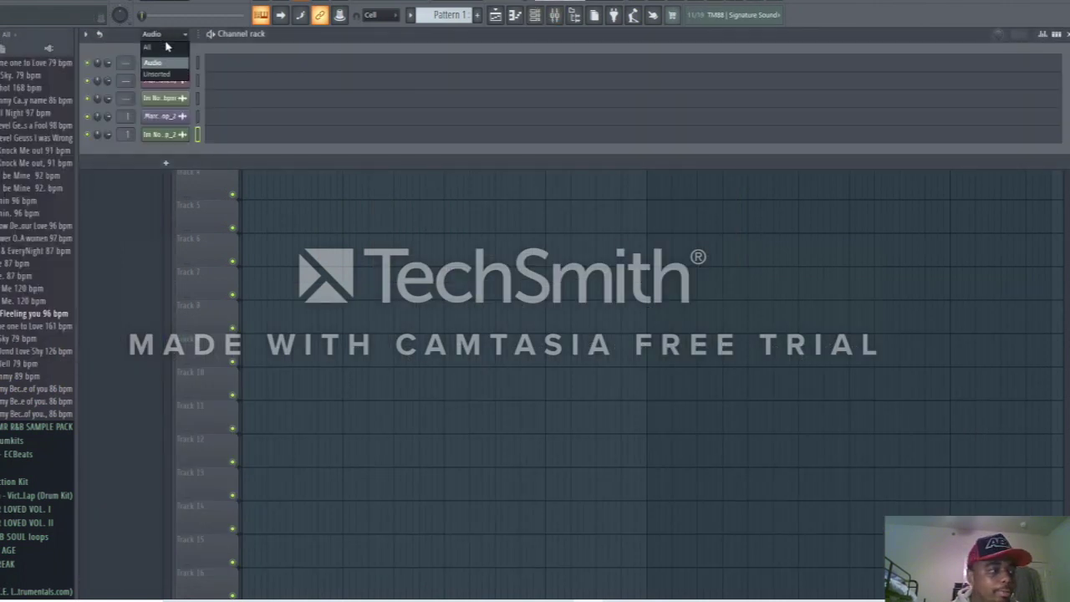
left_click(168, 66)
left_click(170, 37)
left_click(169, 76)
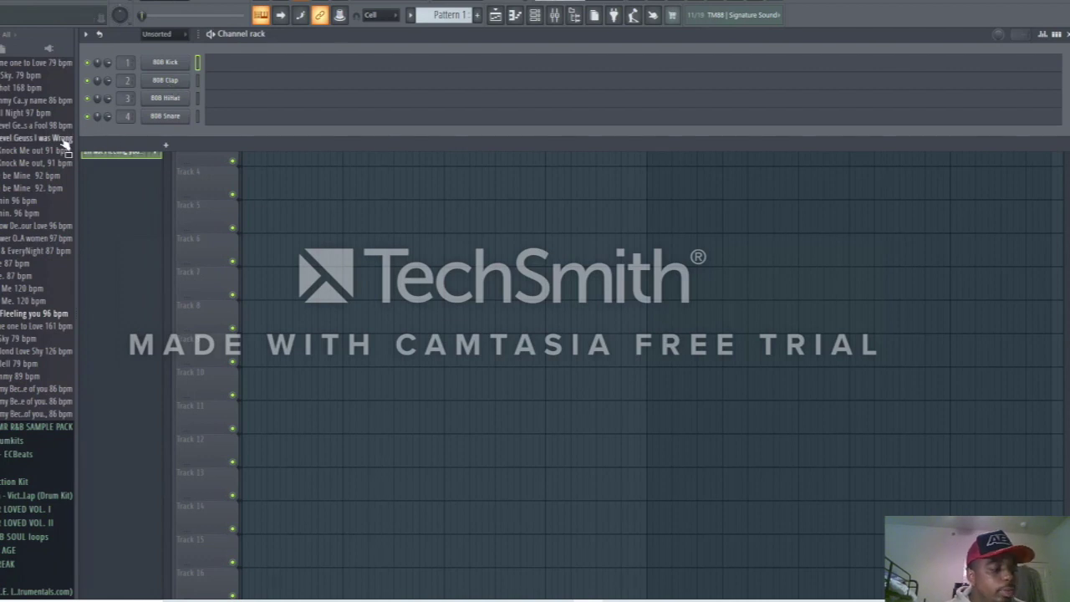
Return to the playlist and play the Marching Bands loop on Track 1 from the start
scroll(49, 99, "up", 6)
left_click(493, 16)
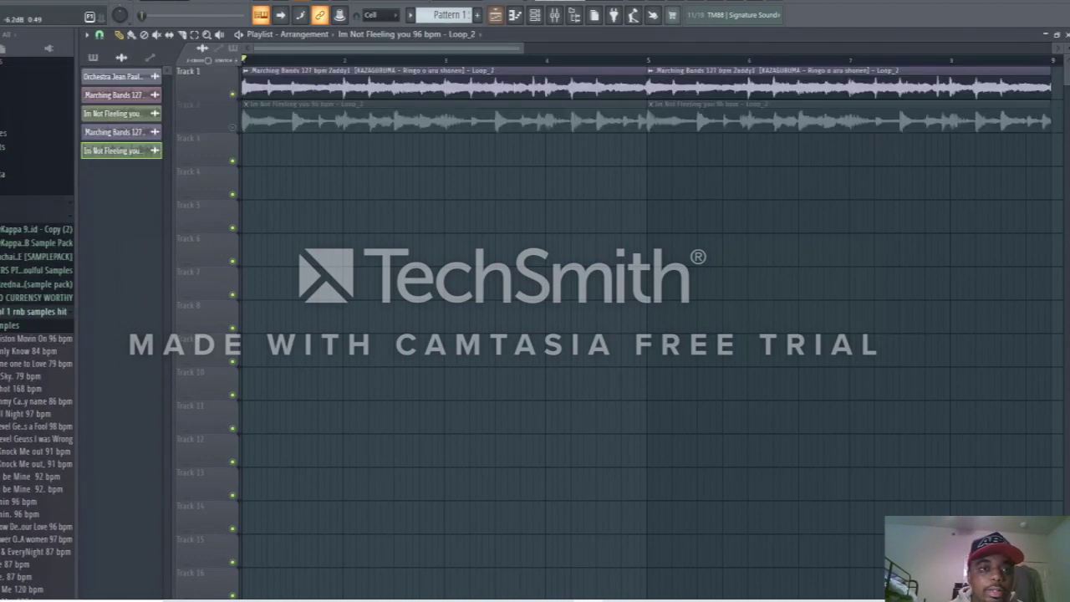
right_click(109, 2)
right_click(122, 2)
key("space")
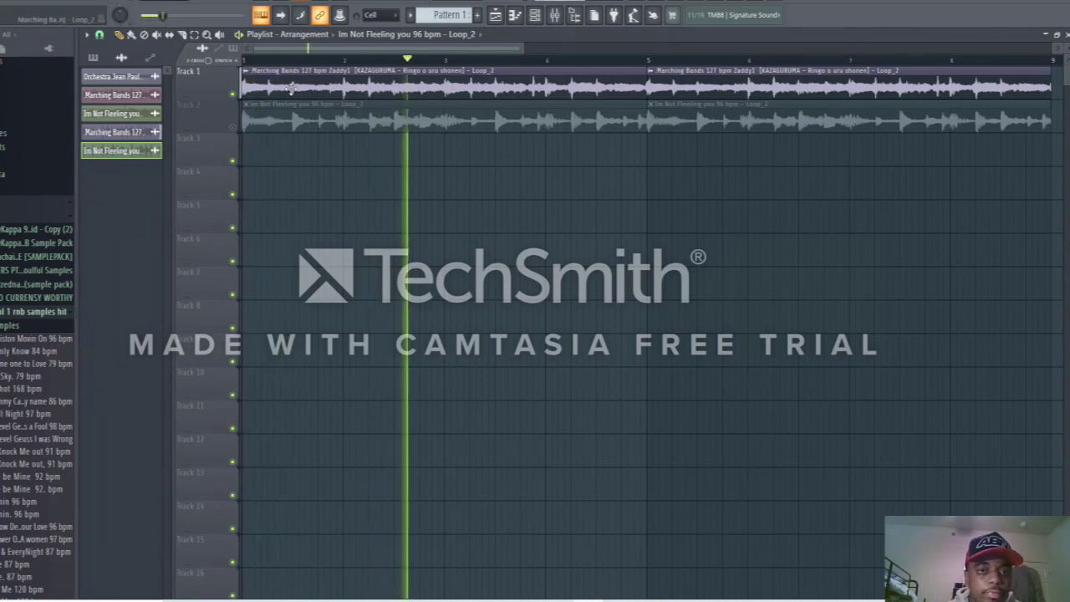
key("space")
Load the PV_808-C ( Kbeazys Girlfriend ) sample from the Drumkit Vol.1 folder onto the 808 Kick channel and route it to mixer track 4
left_click(35, 216)
scroll(14, 309, "down", 2)
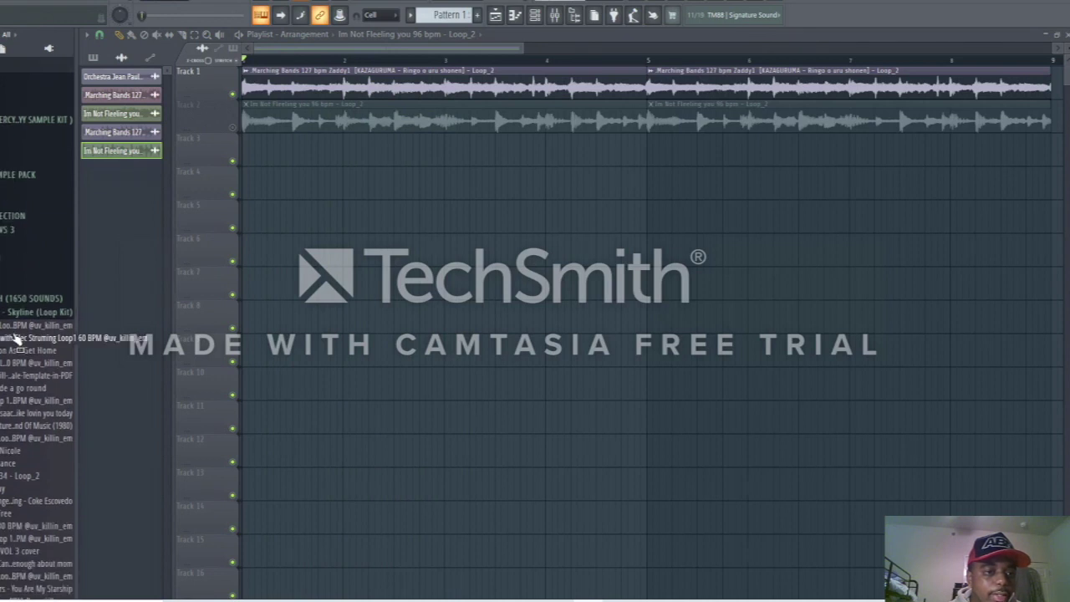
left_click(10, 288)
left_click(10, 300)
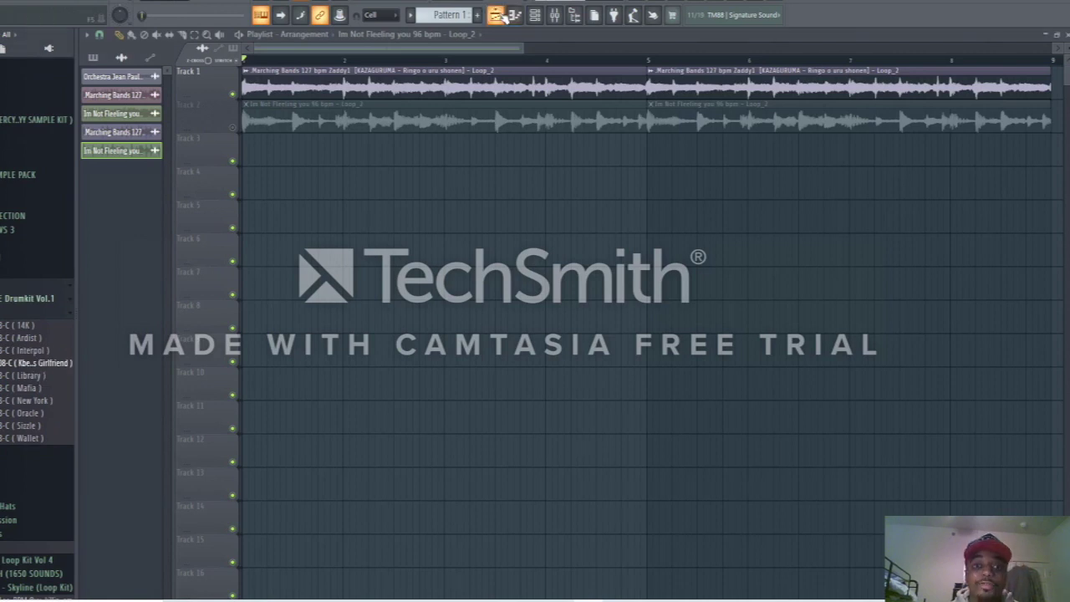
key("F6")
left_click(46, 365)
left_click_drag(47, 366, 158, 64)
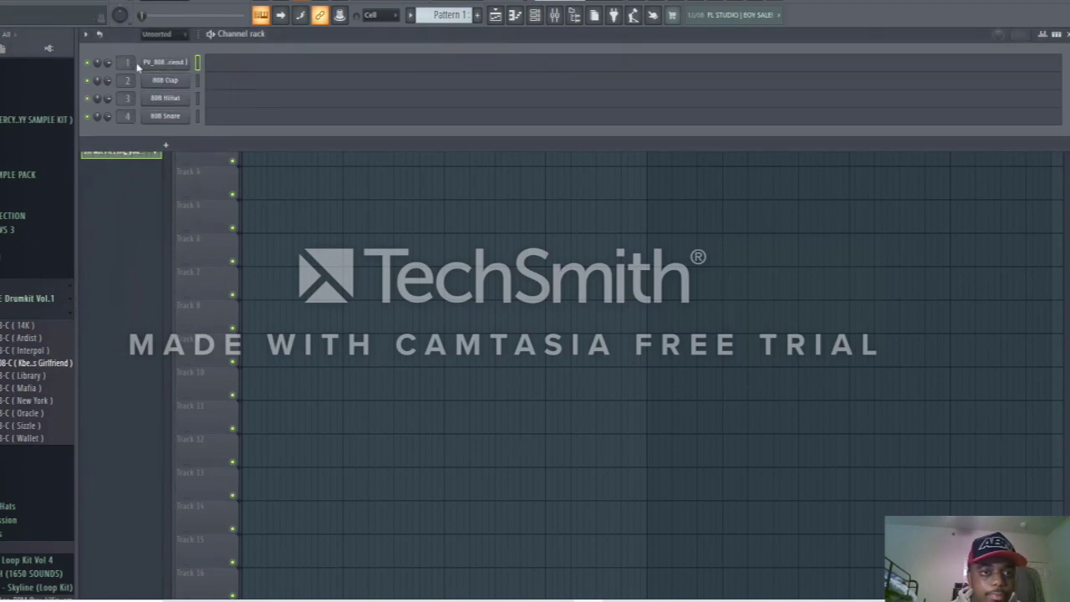
Lower Insert 1's fader and, while the loop plays, cut the low frequencies and raise the highs in its EQ
left_click(249, 67)
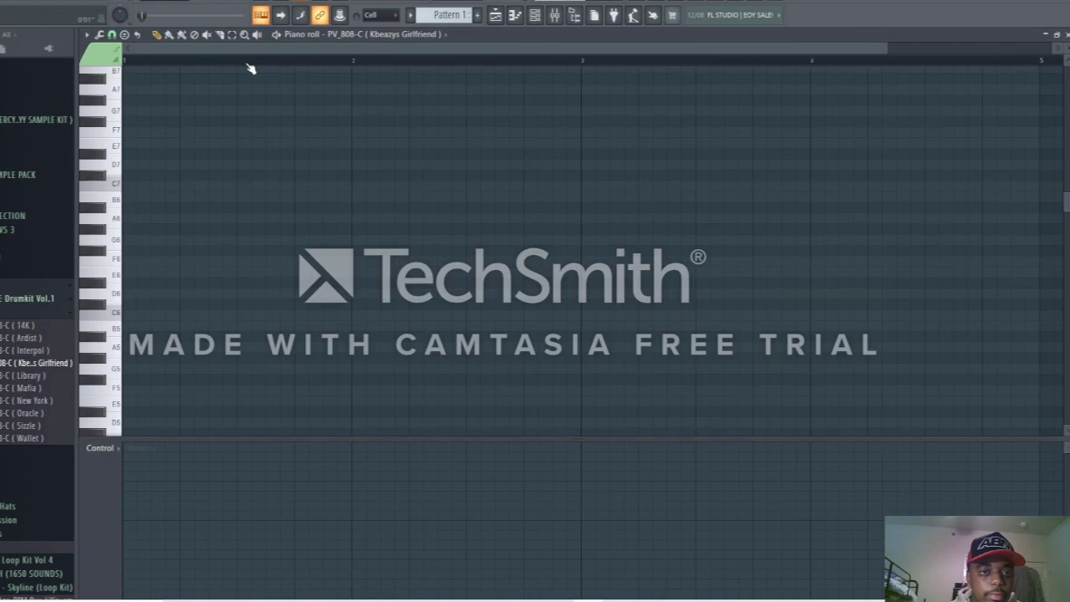
left_click(497, 16)
left_click(535, 16)
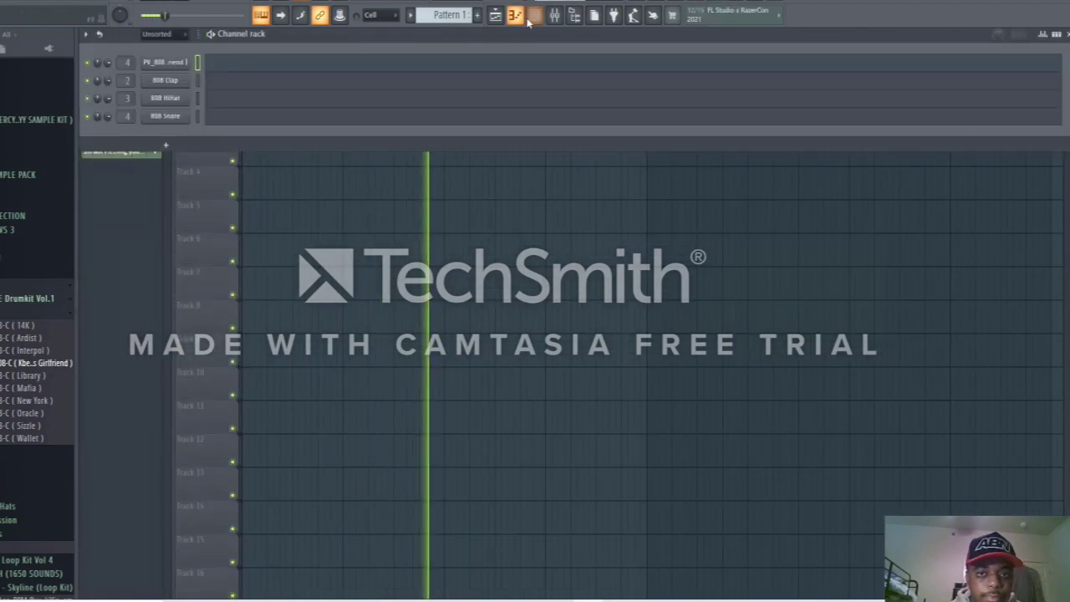
left_click(554, 15)
key("space")
left_click(156, 374)
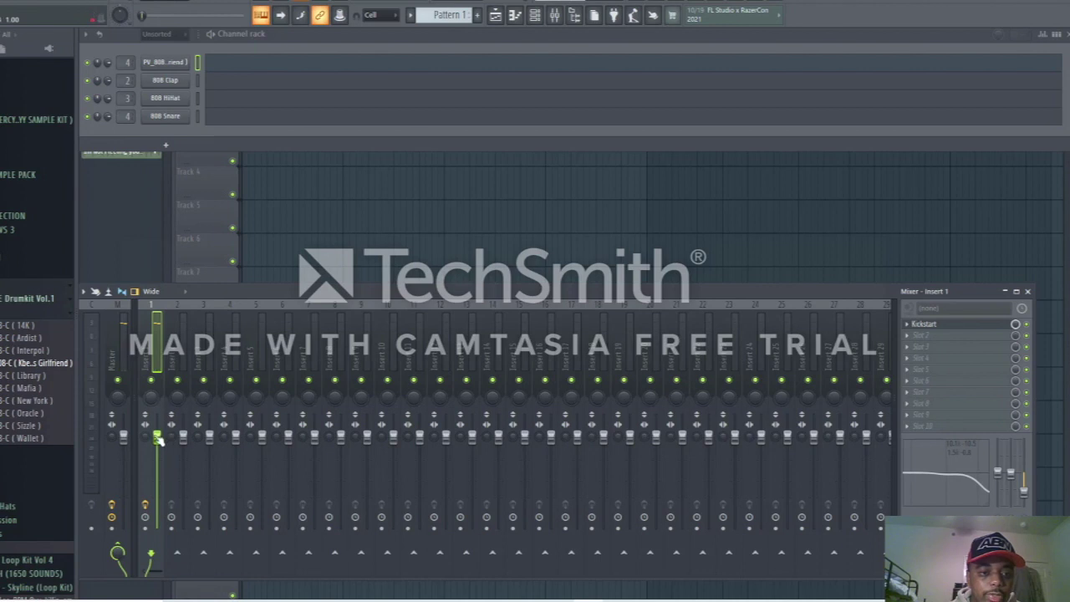
key("space")
left_click_drag(997, 472, 1024, 484)
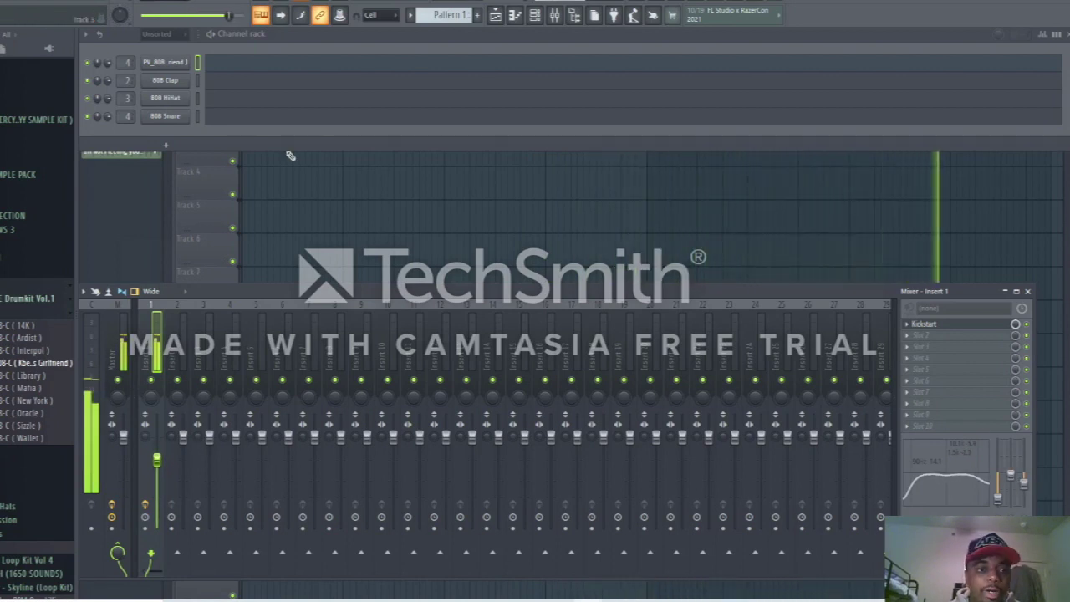
key("space")
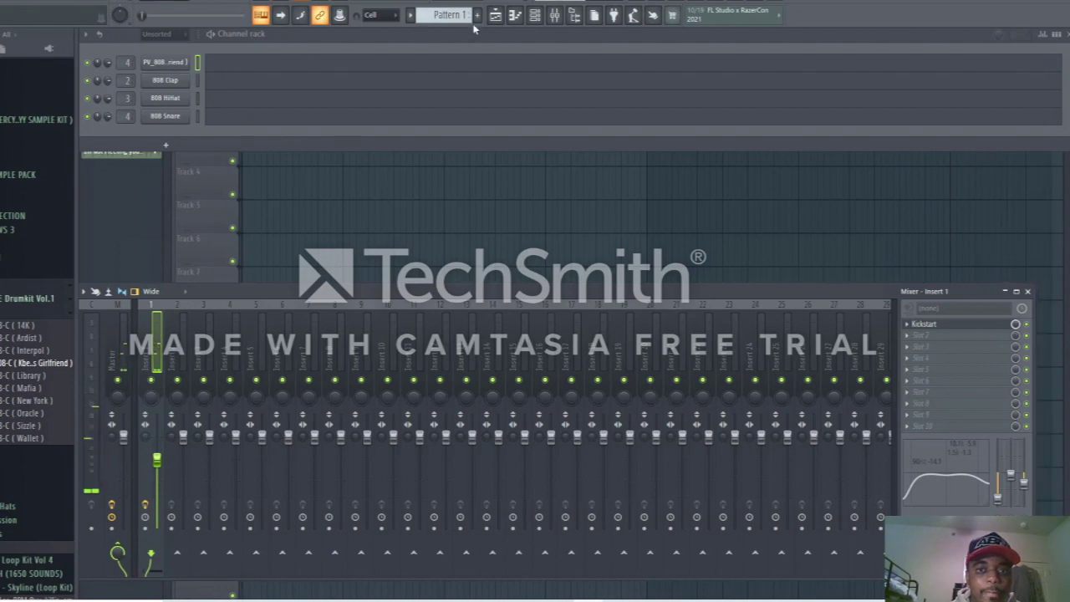
Place two Pattern 1 clips back to back on Track 5, covering bars 1 to 8
left_click(493, 18)
left_click_drag(260, 208, 230, 209)
right_click(247, 221)
left_click(413, 16)
left_click(418, 31)
left_click_drag(340, 218, 654, 207)
double_click(536, 203)
Preview pitches in the PV_808 channel's piano roll and place a B4 note at the start of bar 1
left_click(535, 15)
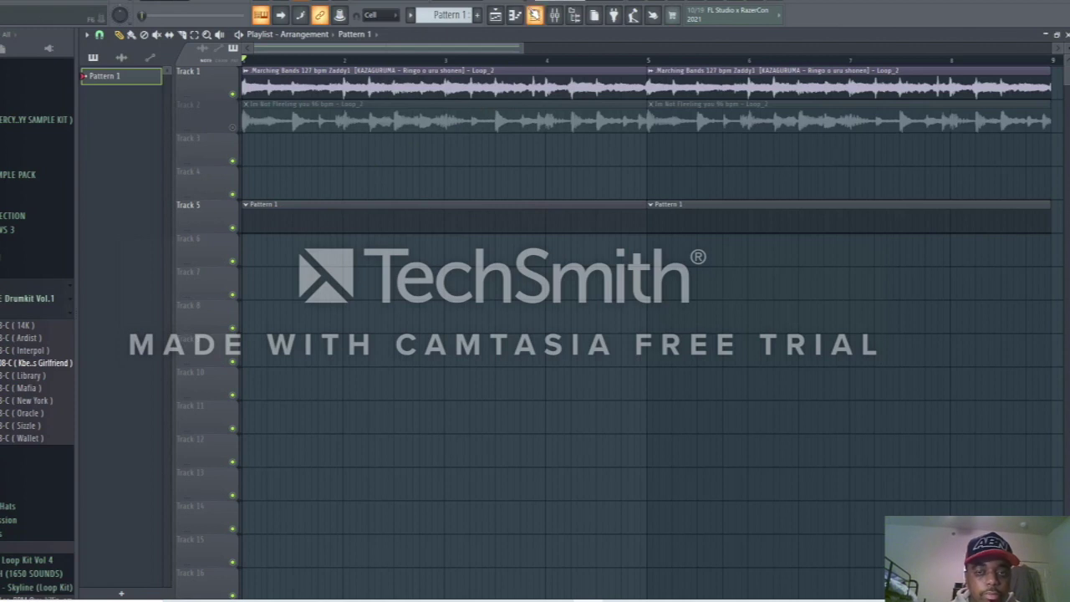
left_click(535, 15)
left_click(257, 68)
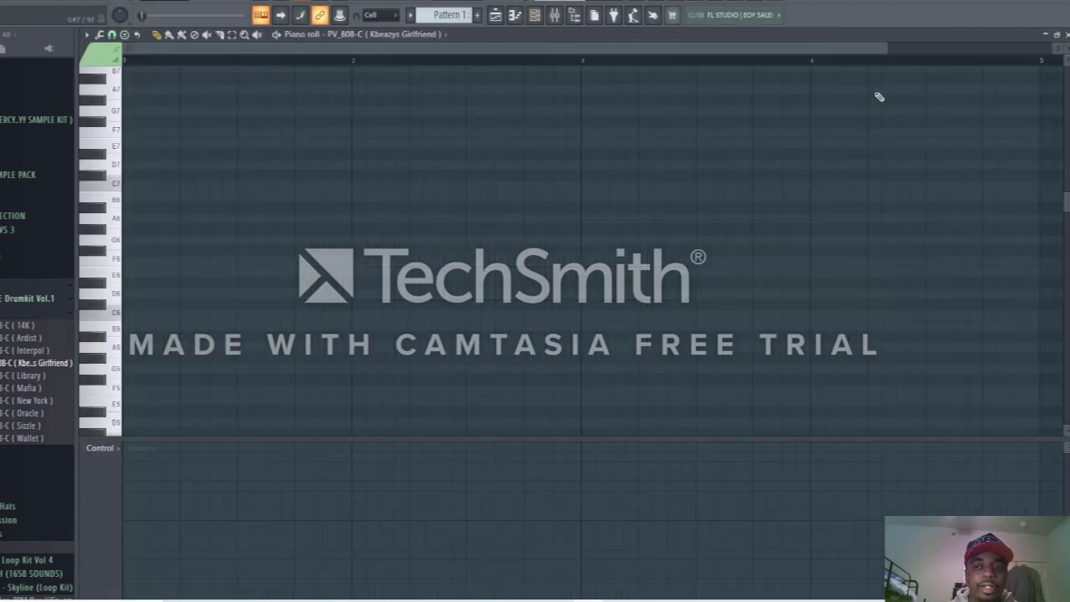
left_click_drag(882, 50, 950, 61)
left_click(119, 167)
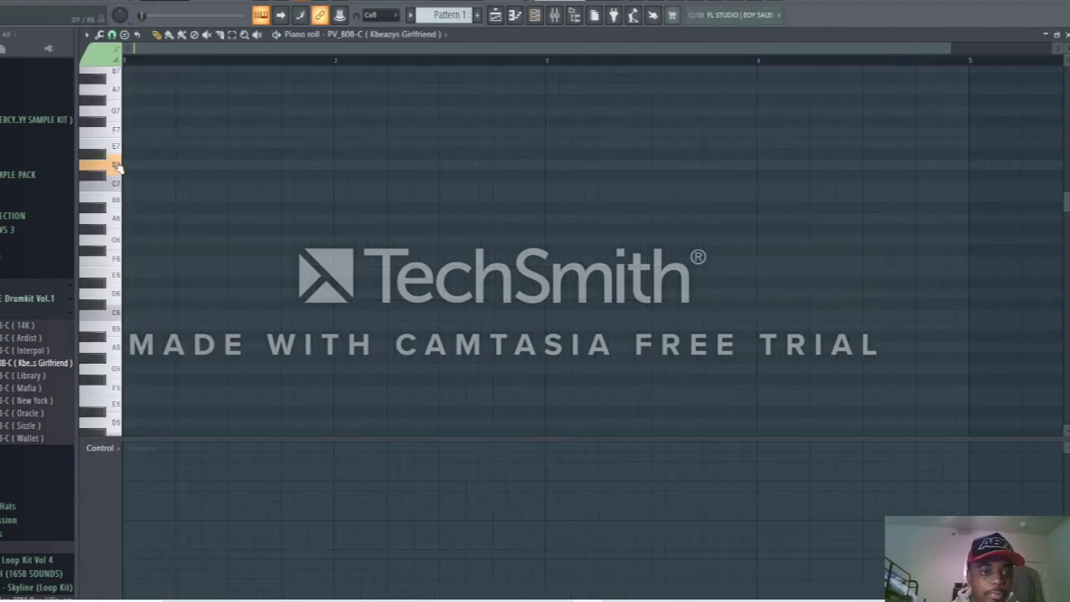
scroll(119, 170, "up", 1)
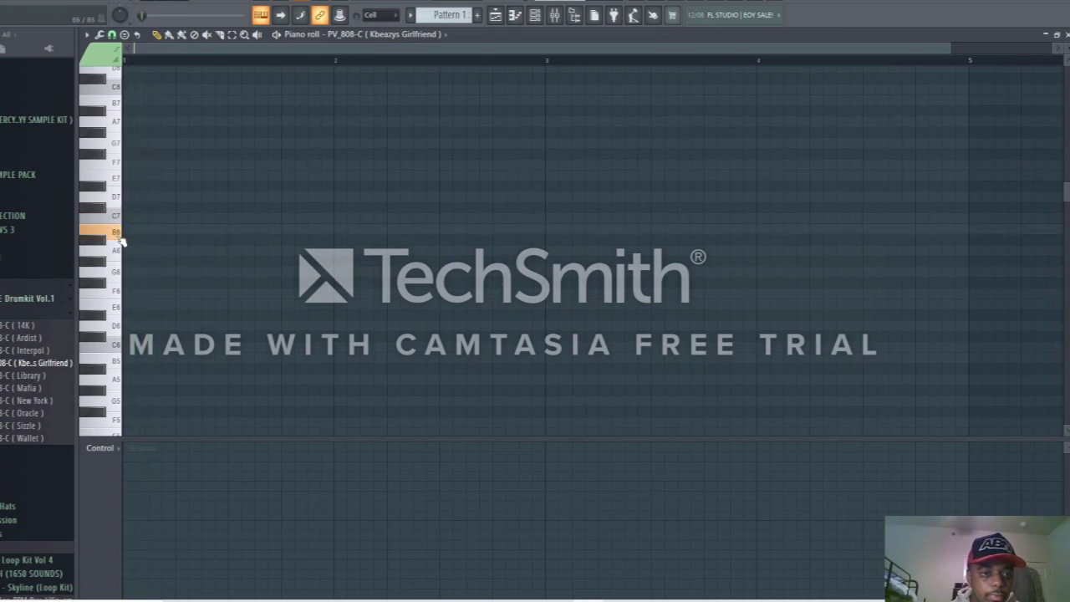
scroll(121, 242, "down", 2)
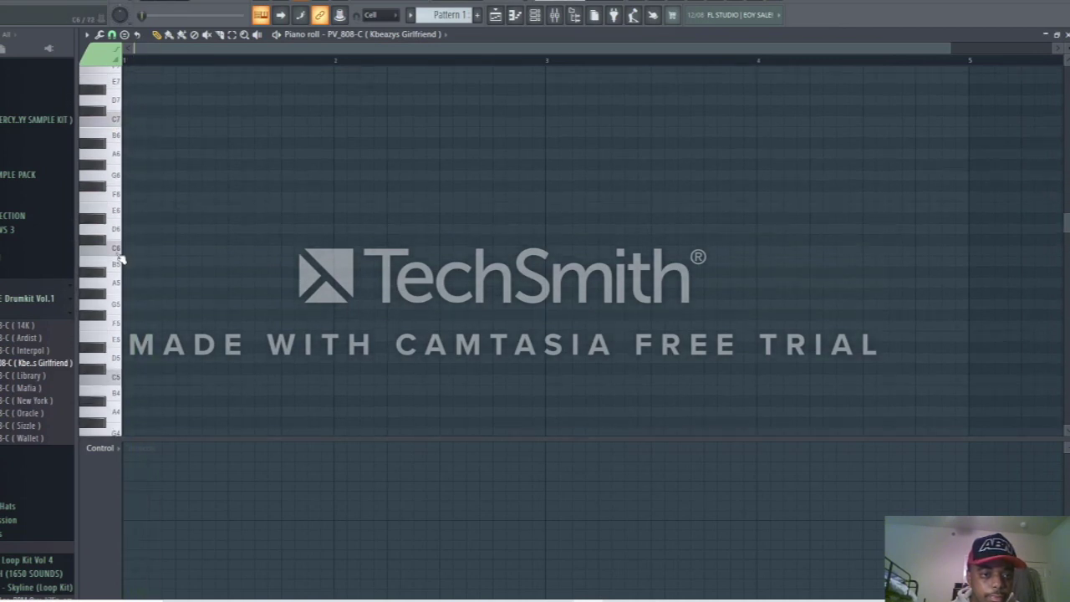
scroll(120, 266, "down", 2)
left_click(109, 297)
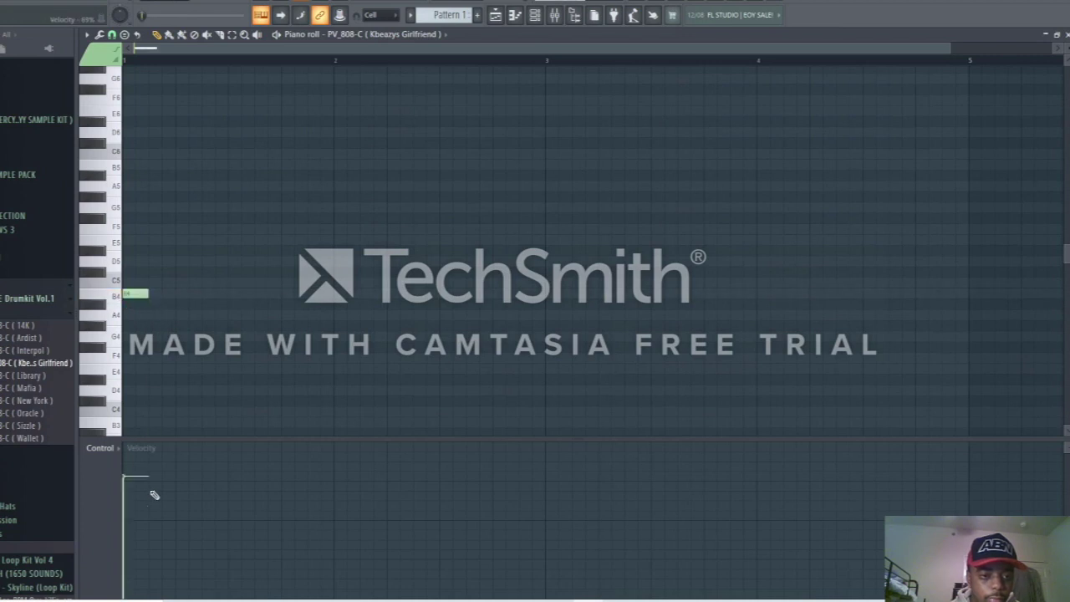
Add a B4 note midway through bar 1 and a B5 note on its fourth beat, checking them with playback
left_click(209, 294)
key("space")
left_click(287, 133)
left_click_drag(283, 136, 279, 168)
key("space")
Add four B4 notes in bar 2, with lower velocity on the note at the fourth beat
left_click(389, 294)
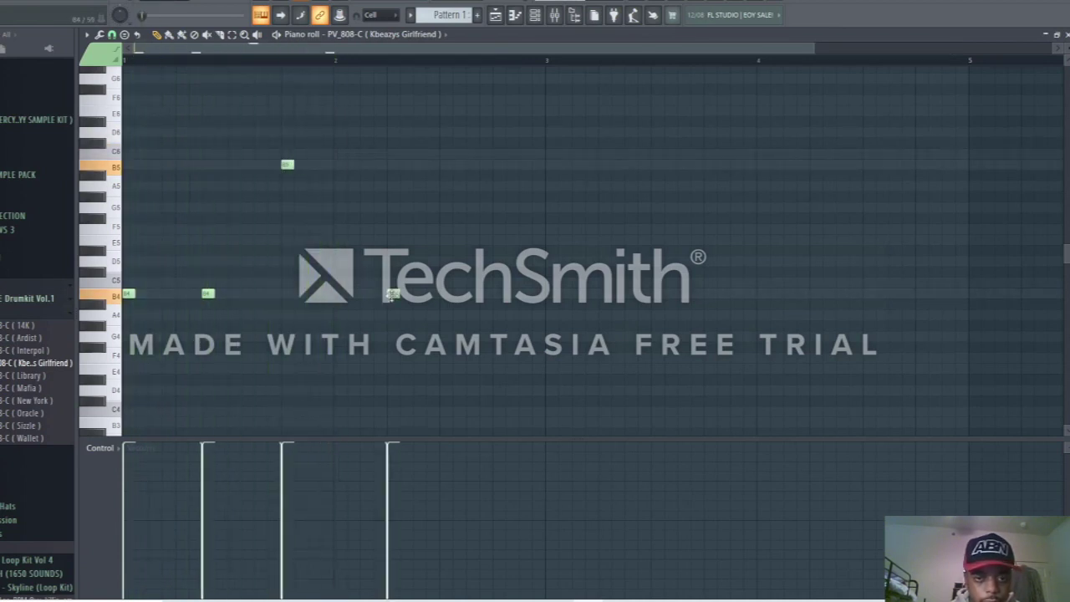
left_click(470, 295)
left_click(496, 295)
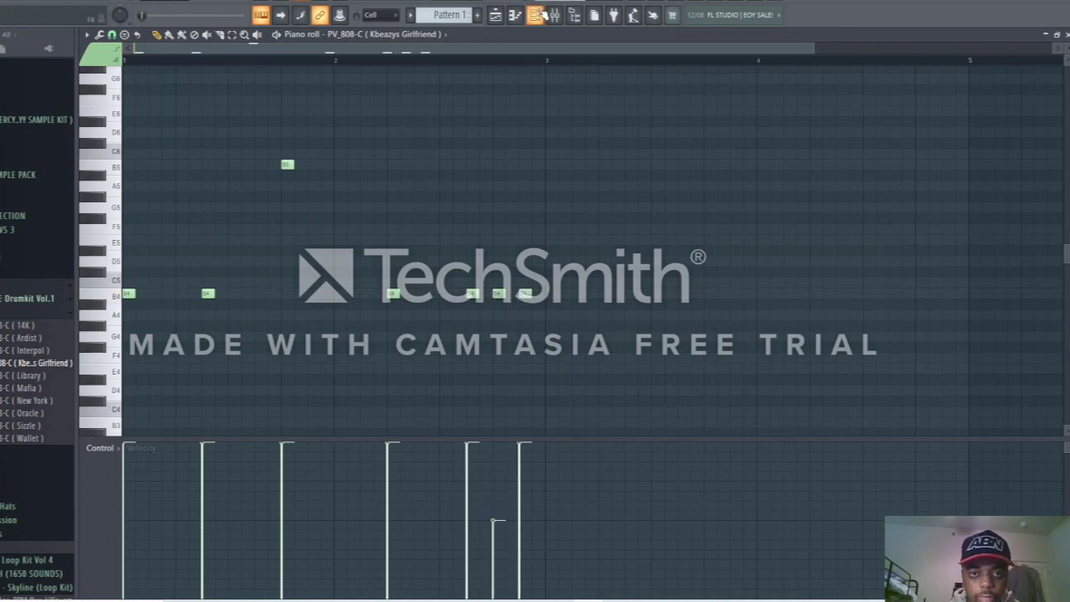
Set the PV_808 channel to cut itself and play back the bass notes
left_click(540, 14)
right_click(176, 63)
left_click(202, 139)
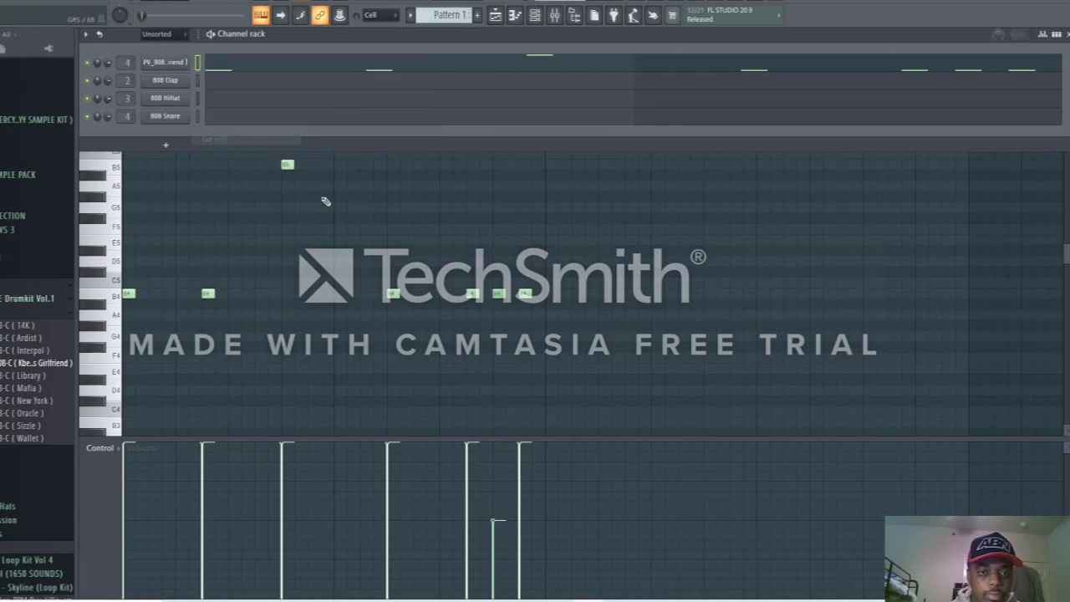
key("F6")
key("space")
left_click_drag(702, 50, 787, 58)
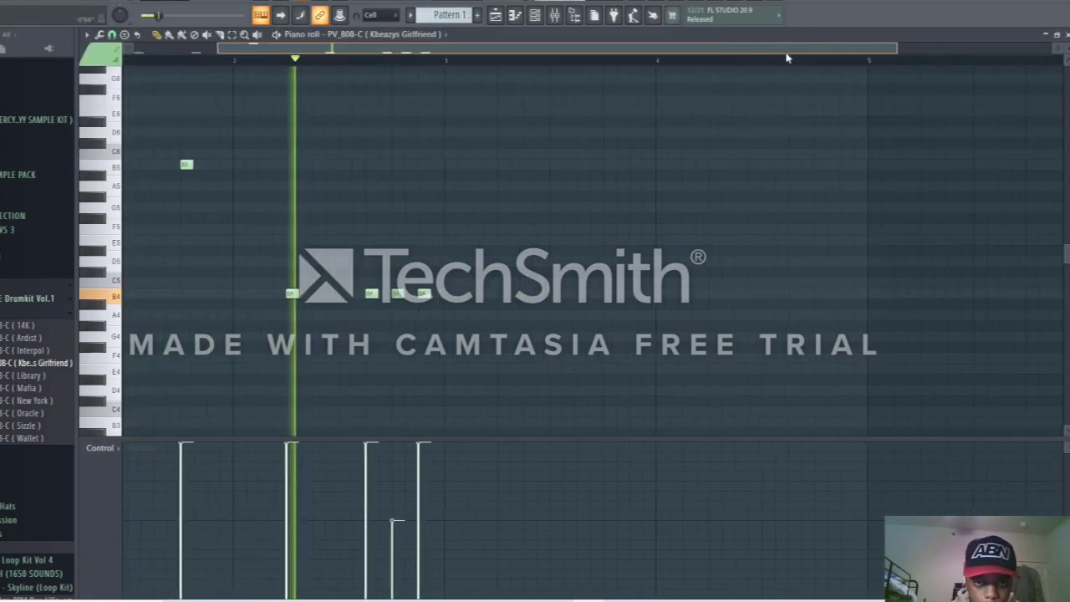
key("space")
Add three C5 notes across bar 3 and one on the second beat of bar 4
left_click(434, 282)
left_click(511, 283)
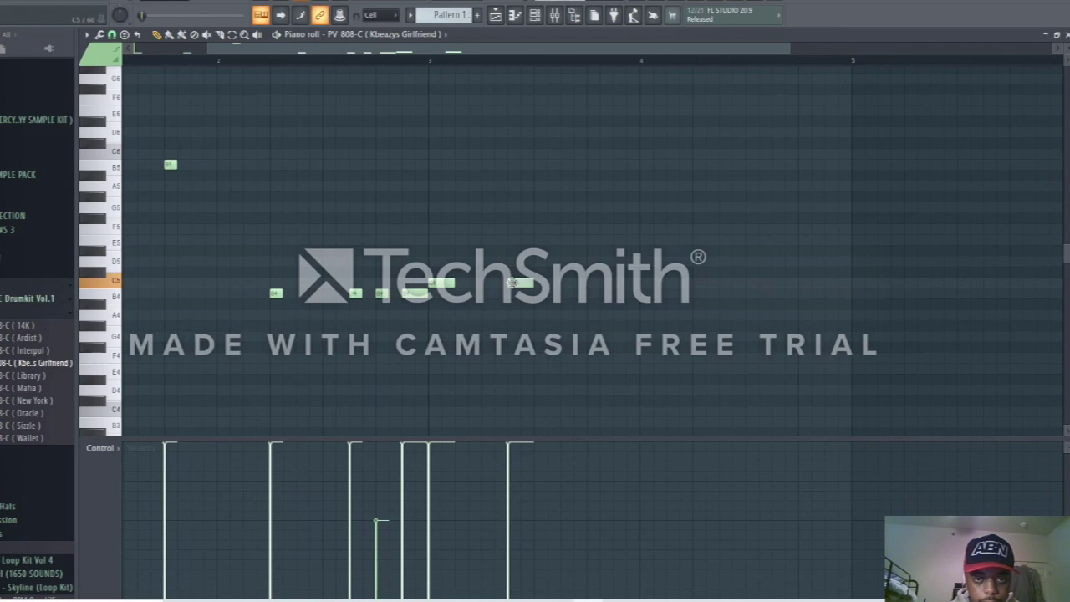
left_click(587, 282)
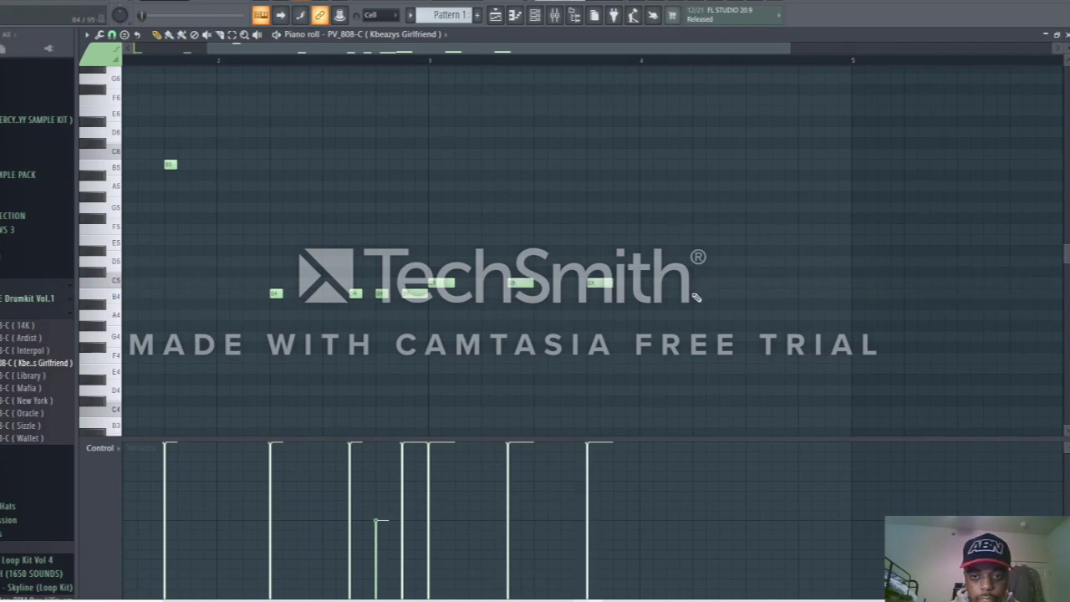
left_click(695, 284)
Finish bar 4 with two G5 notes followed by an F#5 note on the fourth beat
scroll(783, 296, "up", 3)
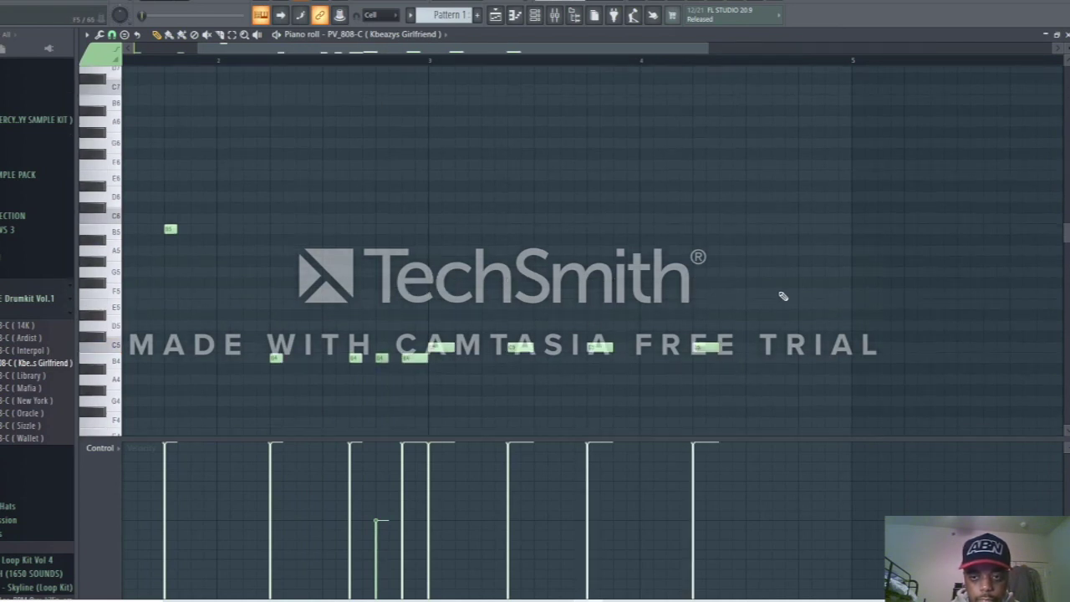
left_click_drag(778, 260, 774, 280)
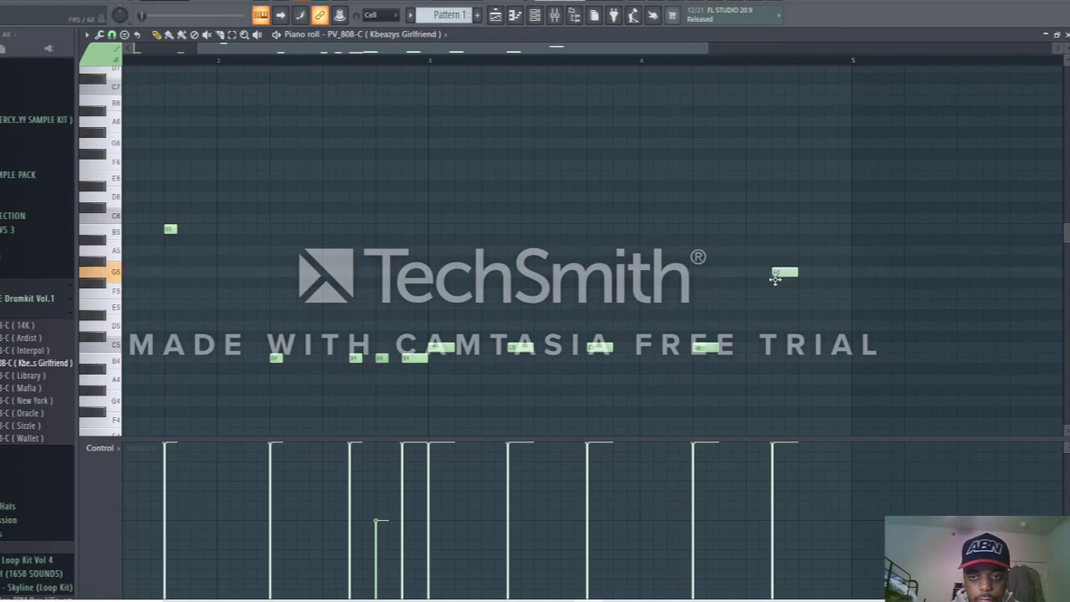
left_click(724, 273)
left_click_drag(785, 283, 803, 291)
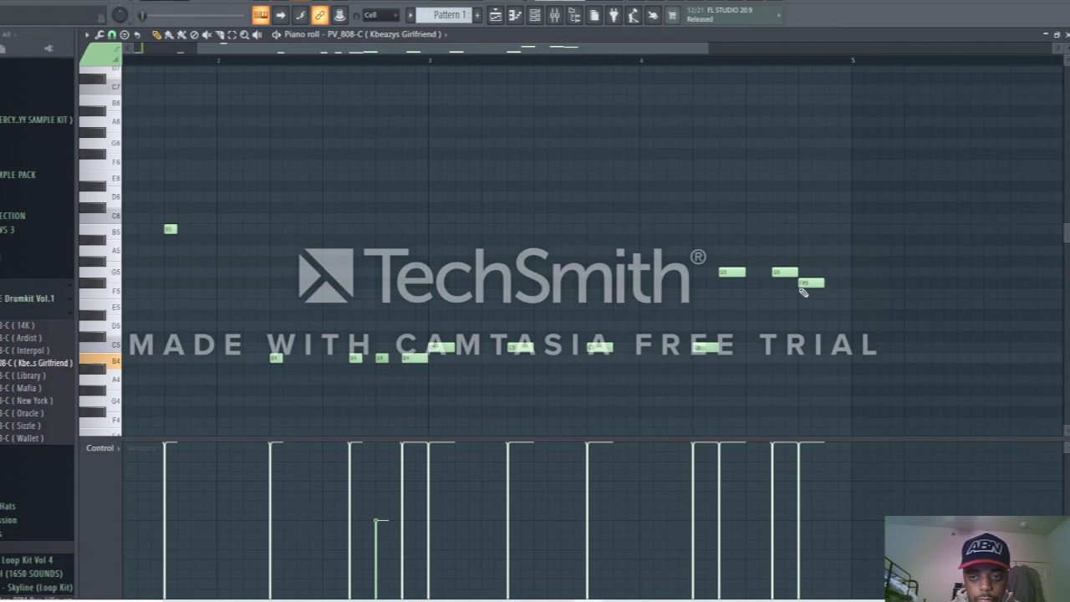
Add a second F#5 note at the end of bar 4, and duplicate the four-bar bass line into bars 5 to 8
left_click(836, 285)
key("space")
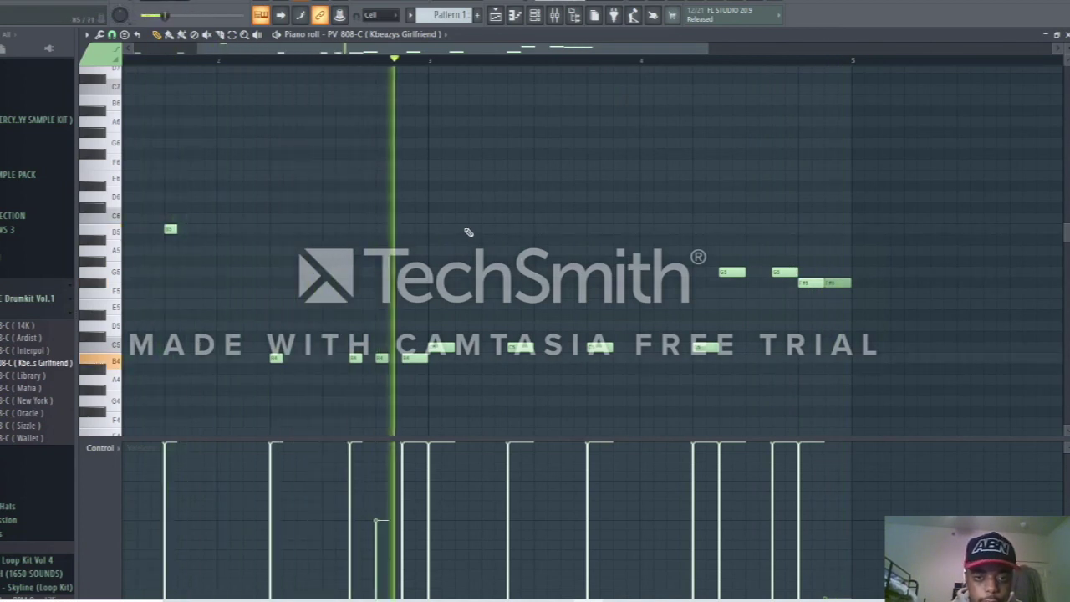
left_click(641, 220)
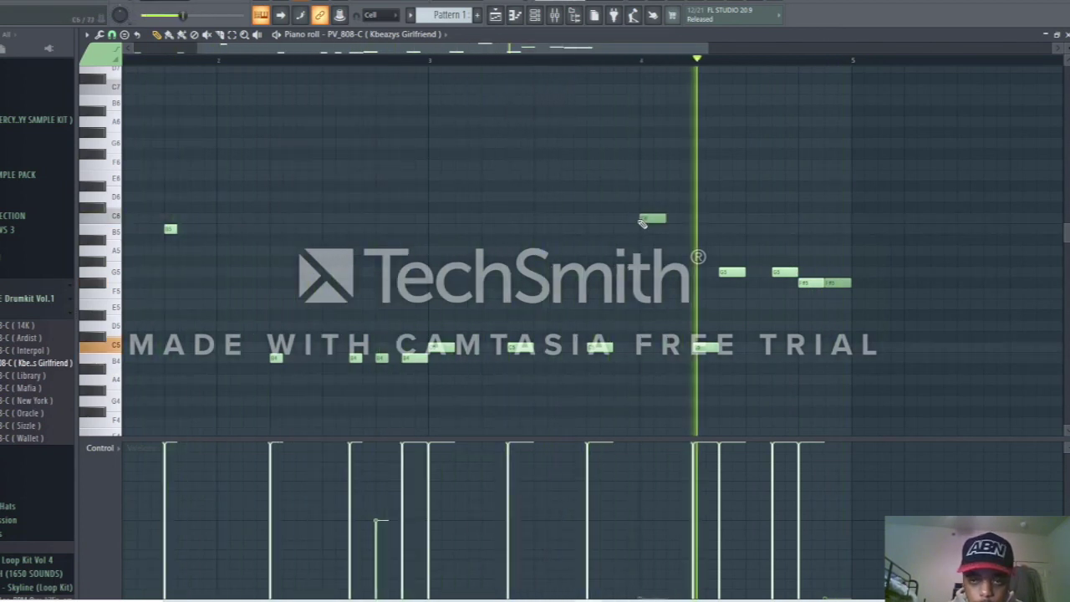
key("ctrl+b")
key("ctrl+d")
Replace the 808 HiHat channel's sample with the Diamonds hi-hat from the drumkit
left_click(536, 19)
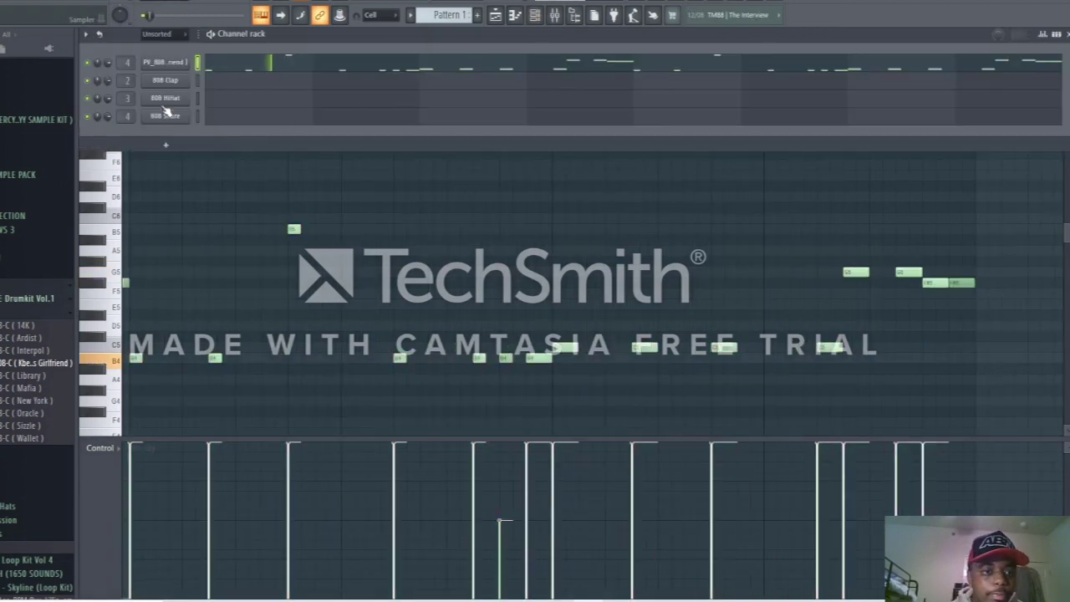
left_click(44, 312)
left_click(26, 330)
left_click(23, 329)
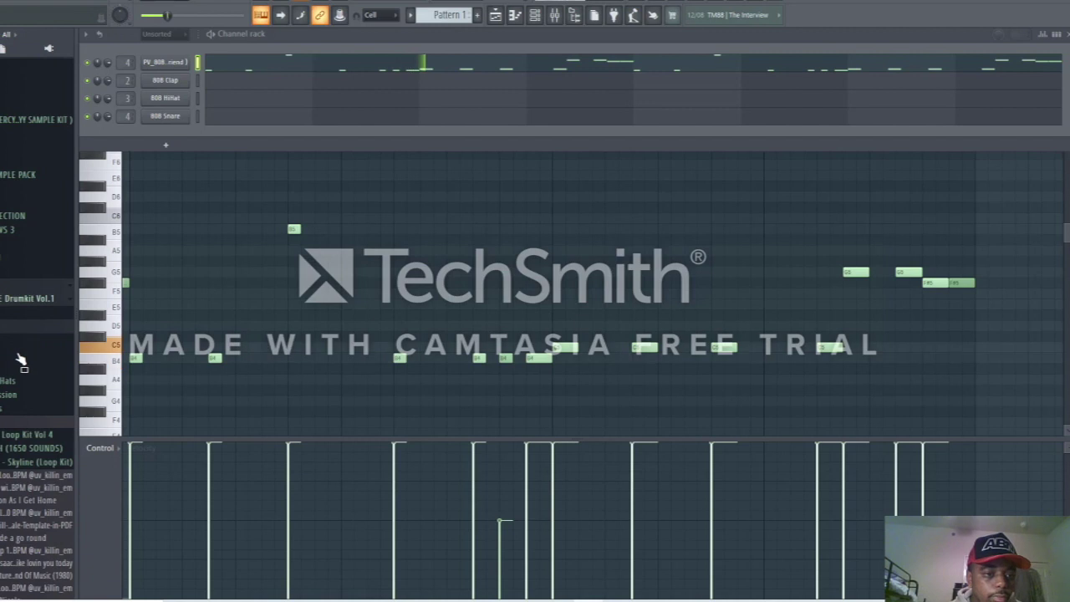
left_click(21, 361)
left_click_drag(22, 402, 164, 97)
Fill the Diamonds hi-hat channel on every 2 steps and set it to cut itself
right_click(180, 98)
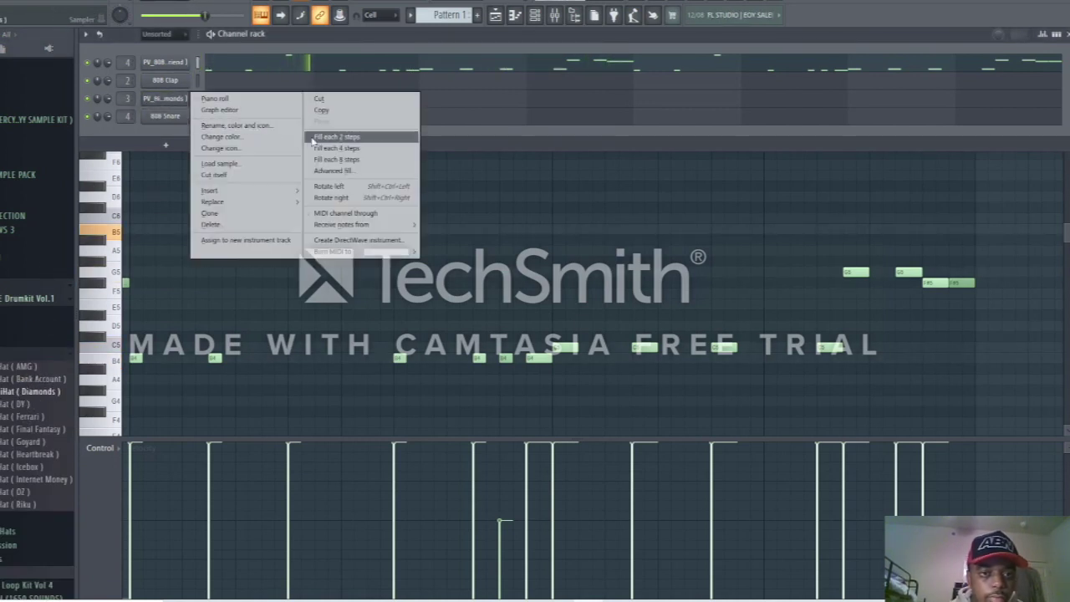
left_click(326, 137)
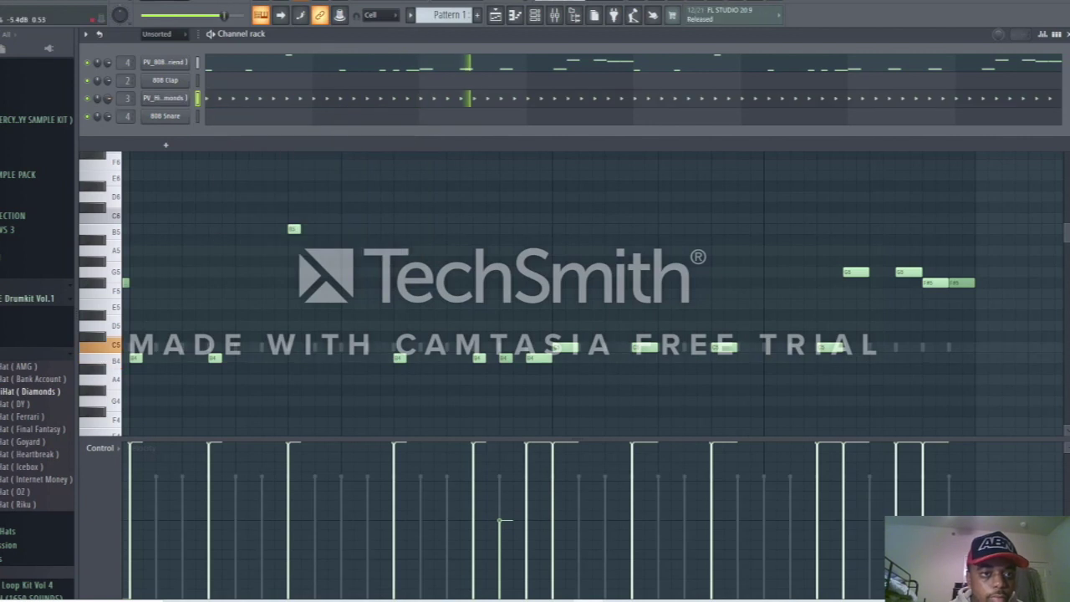
right_click(180, 98)
left_click(210, 174)
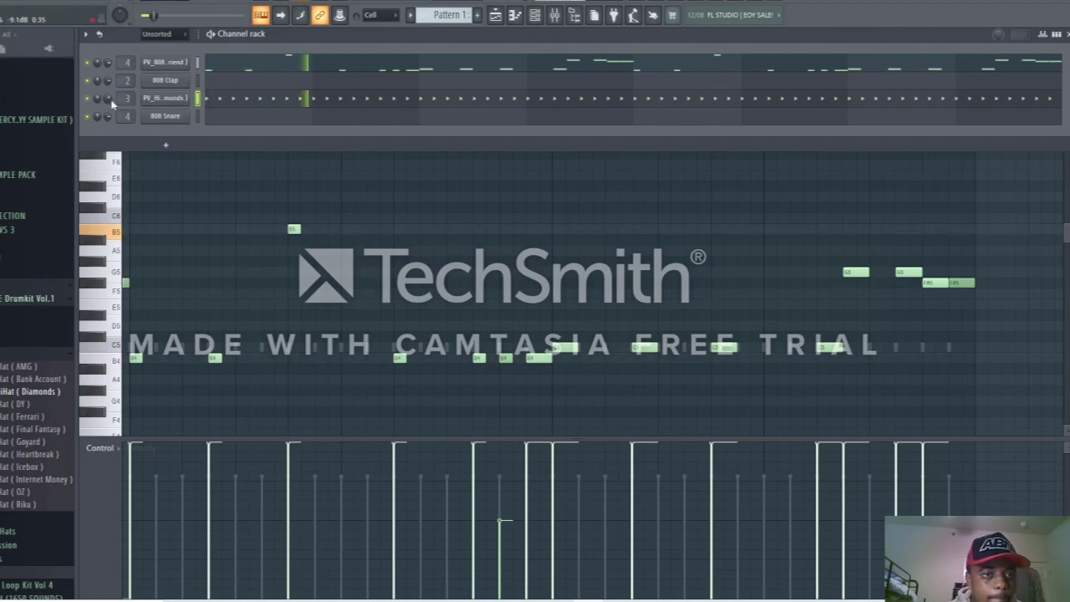
Replace the 808 Snare channel's sample with the Chamber clap from the drumkit
scroll(5, 310, "up", 8)
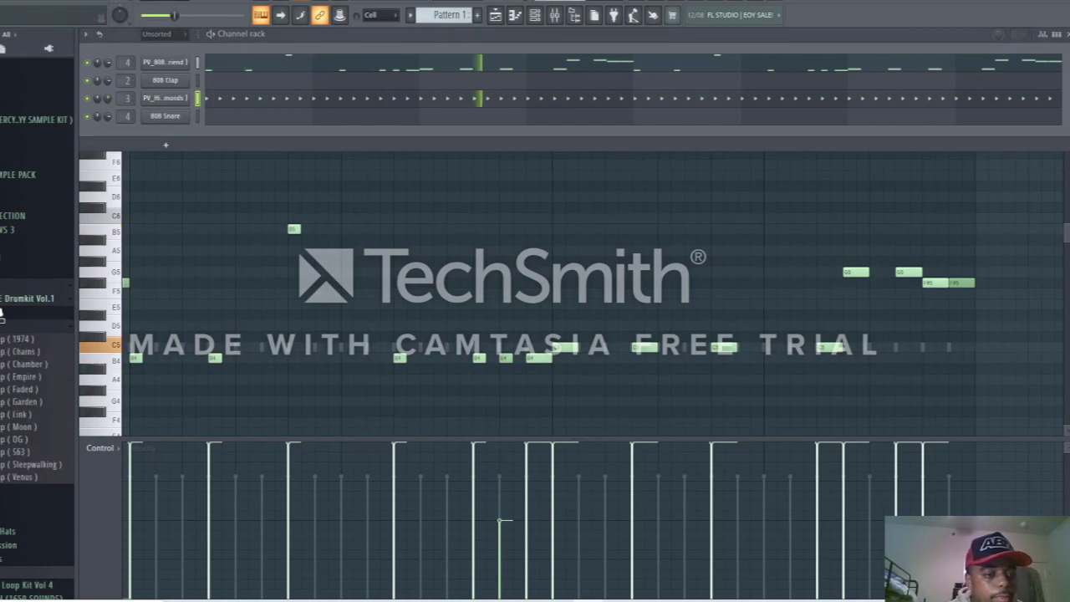
scroll(38, 376, "down", 10)
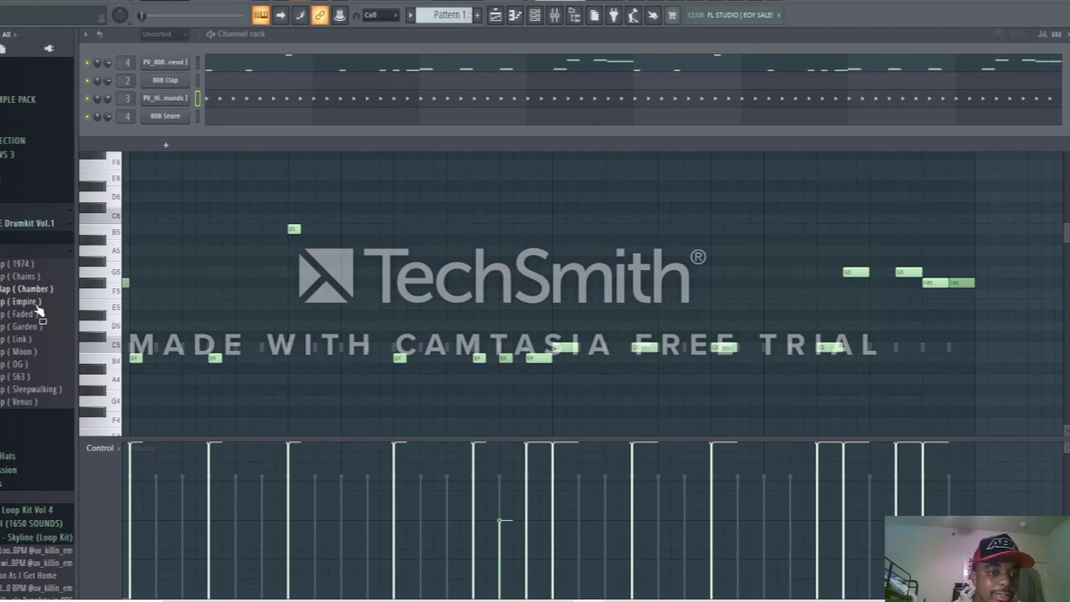
left_click_drag(123, 167, 178, 121)
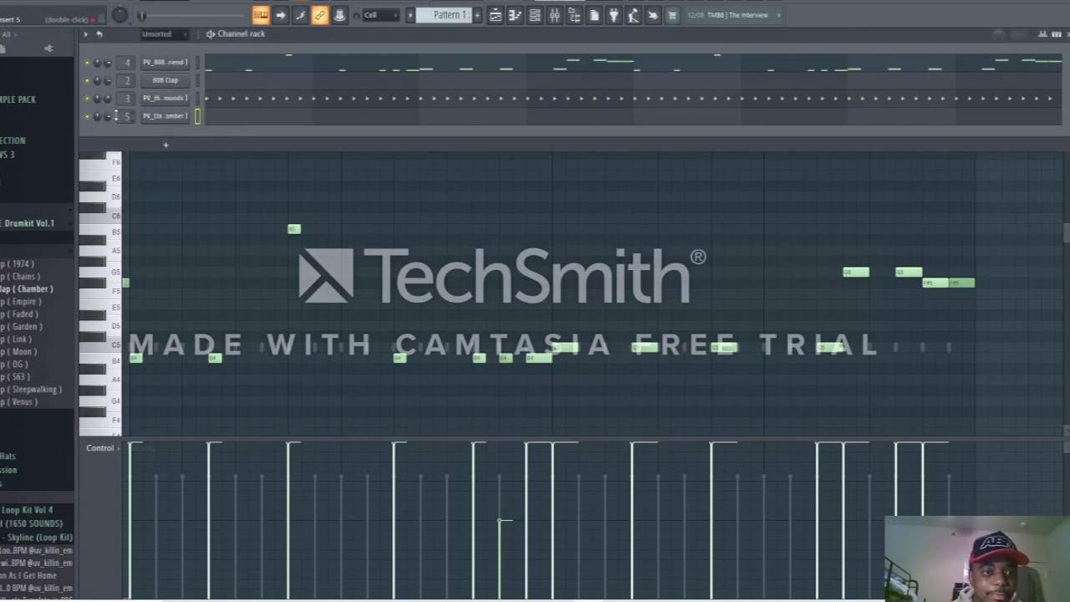
Add a C5 clap note on the third beat of each of bars 1 to 8 during playback
left_click(227, 124)
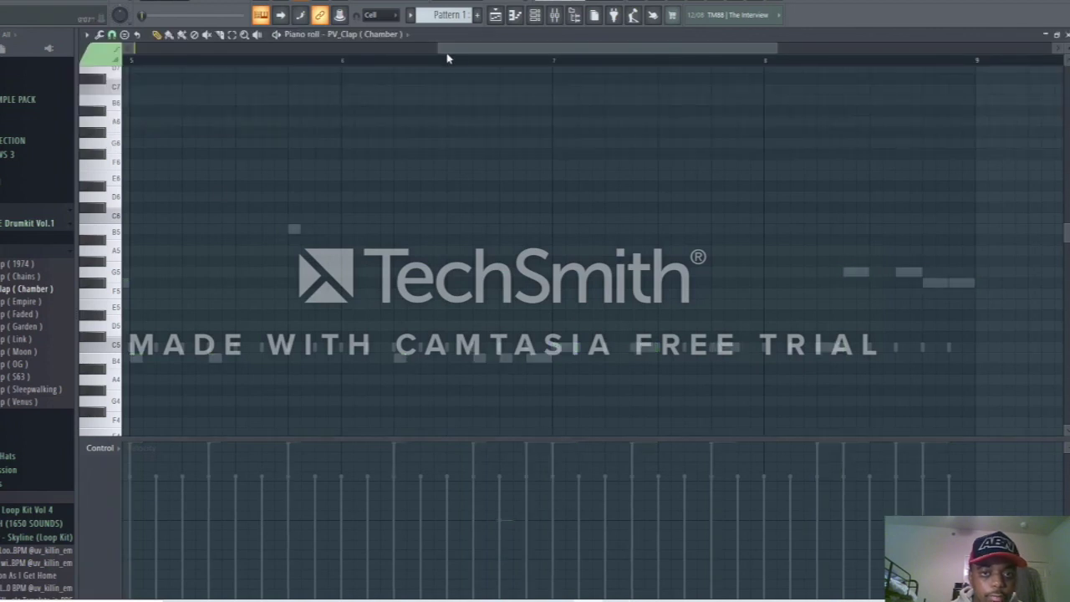
left_click_drag(437, 48, 127, 48)
scroll(355, 305, "down", 3)
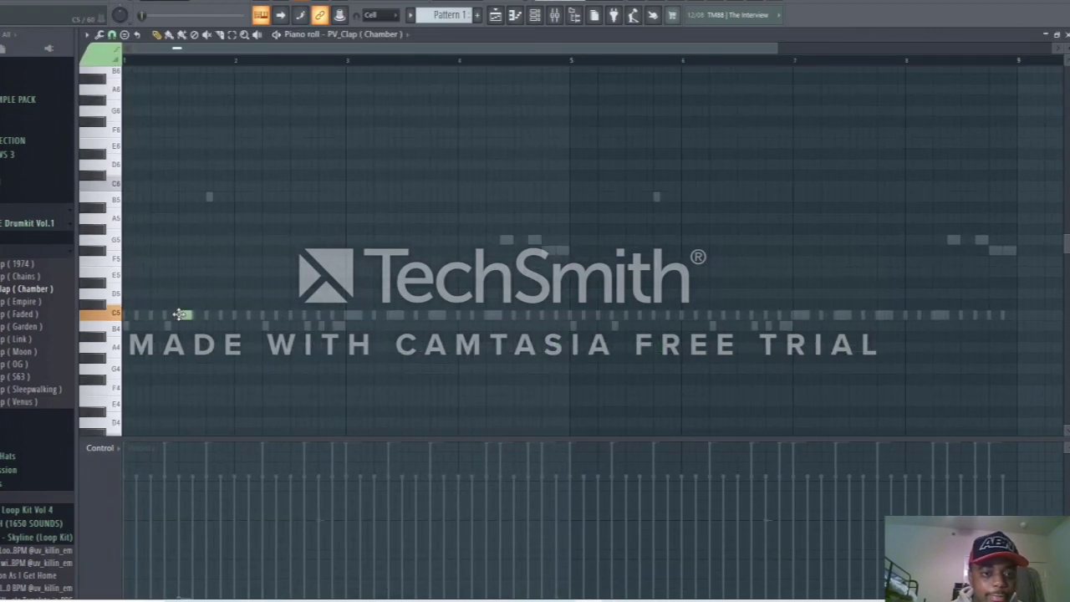
key("space")
left_click(294, 314)
left_click(408, 314)
left_click(519, 315)
left_click(631, 314)
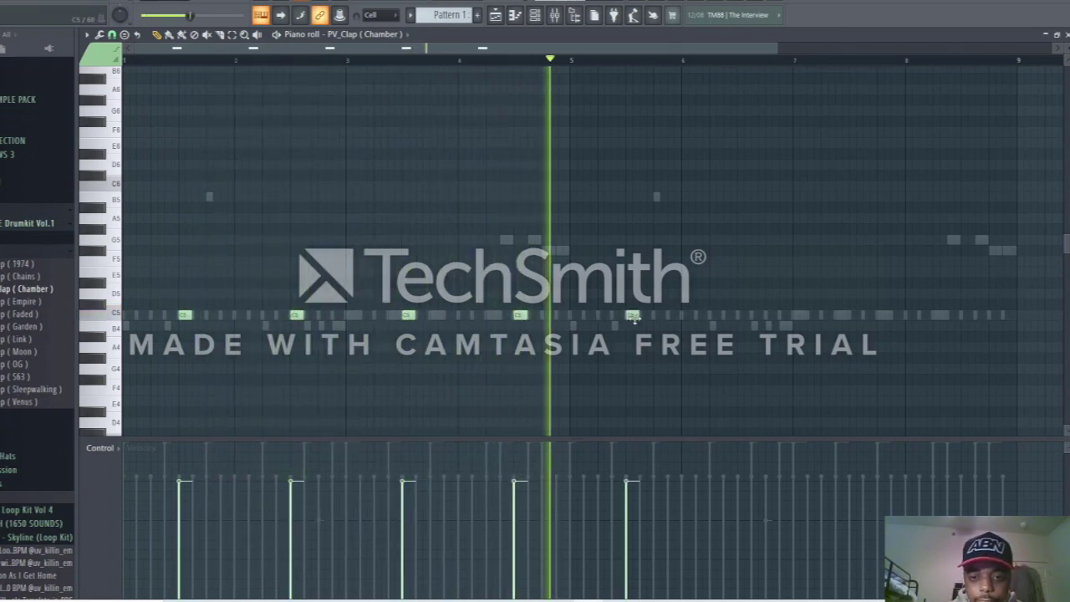
left_click(743, 314)
left_click(855, 314)
left_click(962, 315)
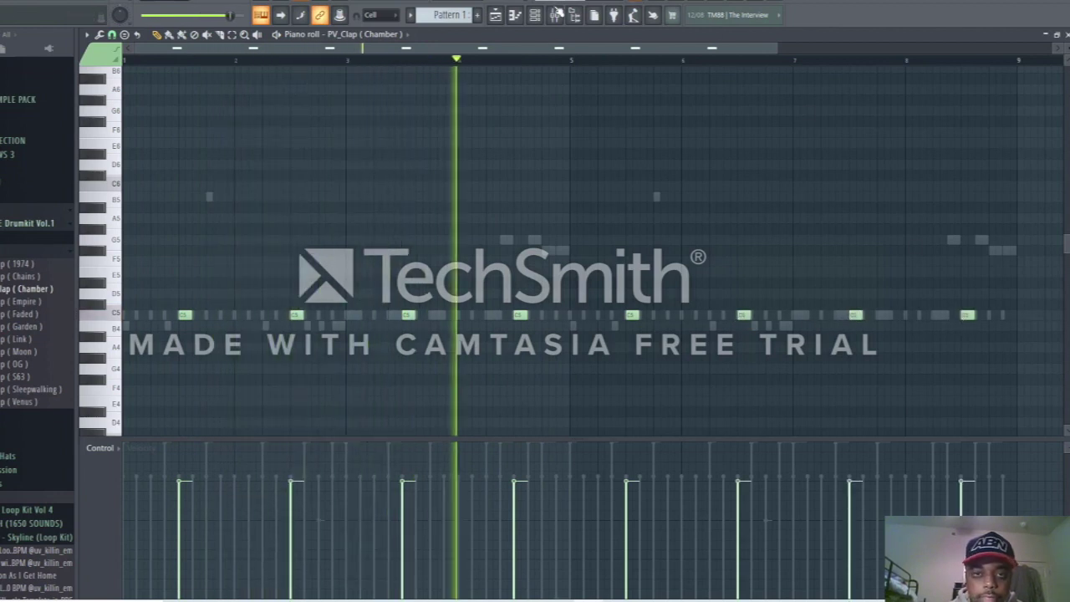
Extend the Pattern 1 clip on Track 5 of the playlist to the end of bar 8, and play it back
left_click(517, 16)
left_click(498, 16)
right_click(664, 224)
left_click_drag(648, 219, 1049, 220)
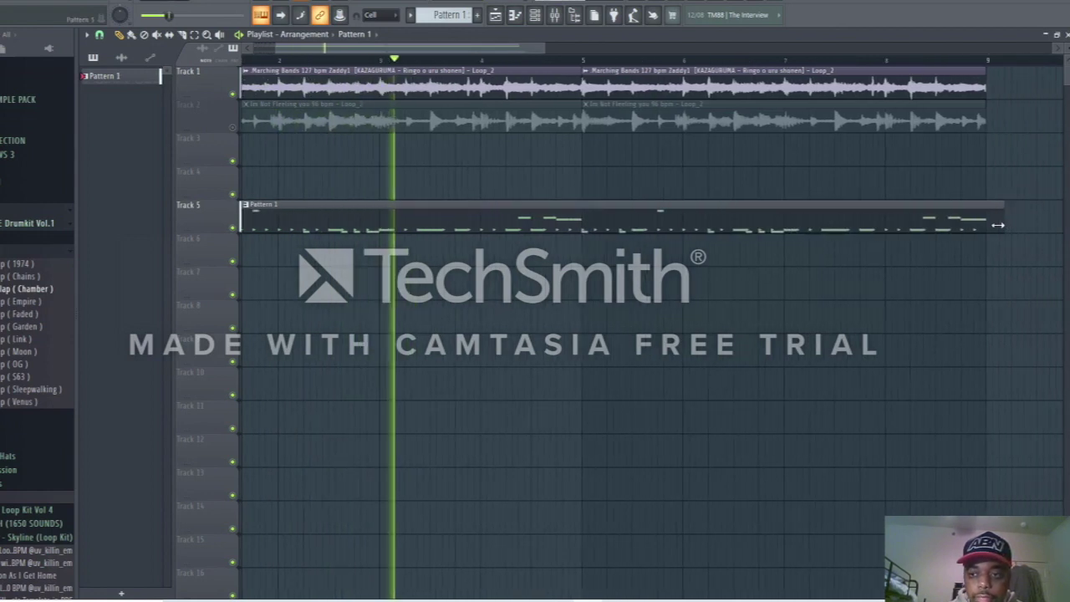
left_click_drag(383, 48, 317, 50)
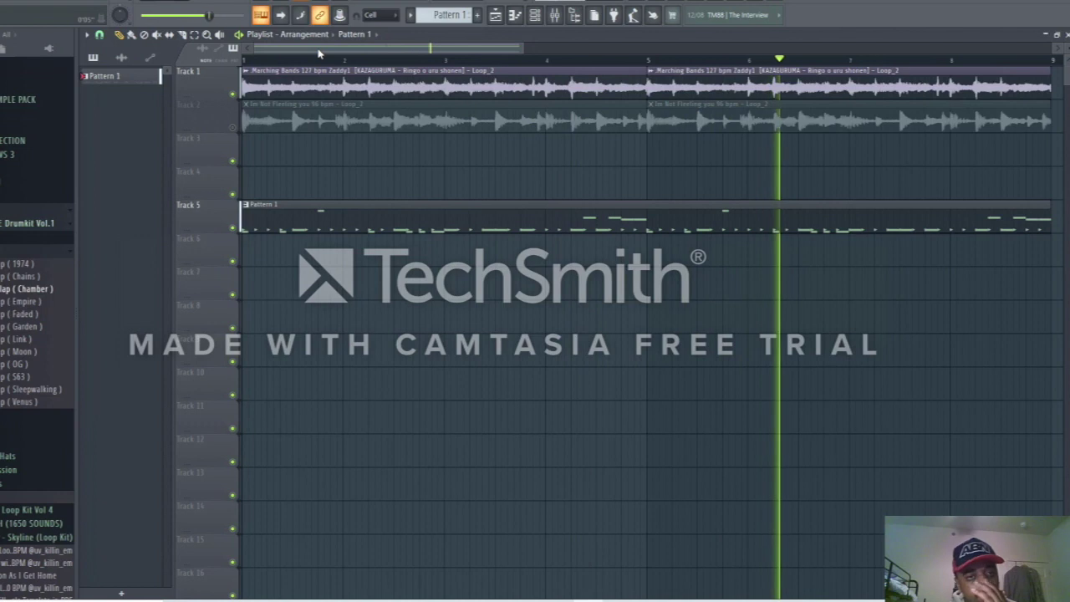
key("space")
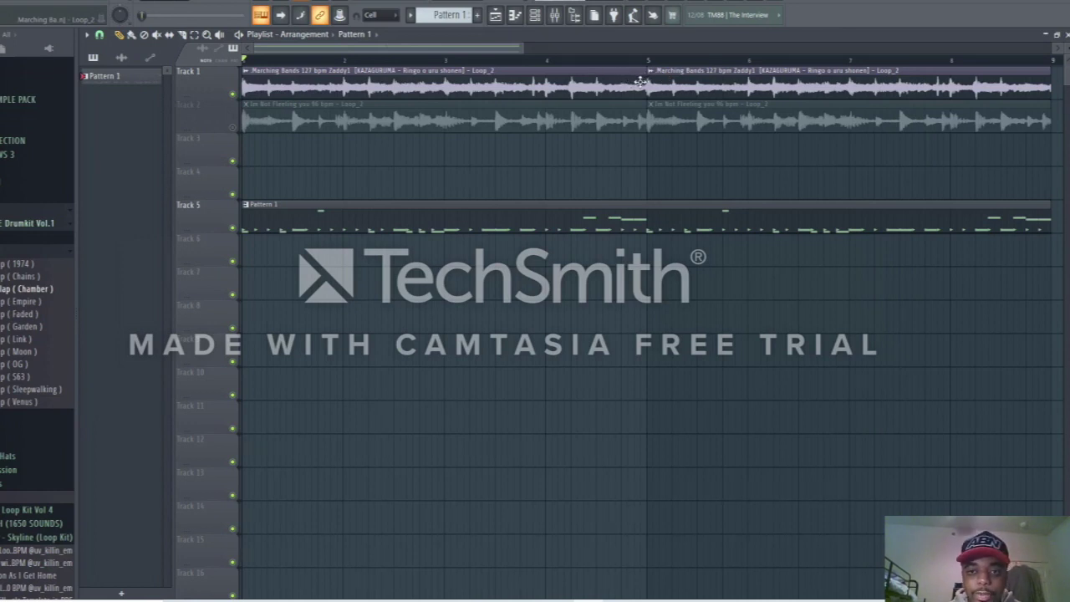
Try shortening the Marching Bands clips on Track 1 to two bars and repeating them through bar 8
left_click_drag(640, 81, 483, 84)
left_click(436, 87)
left_click(468, 85)
key("space")
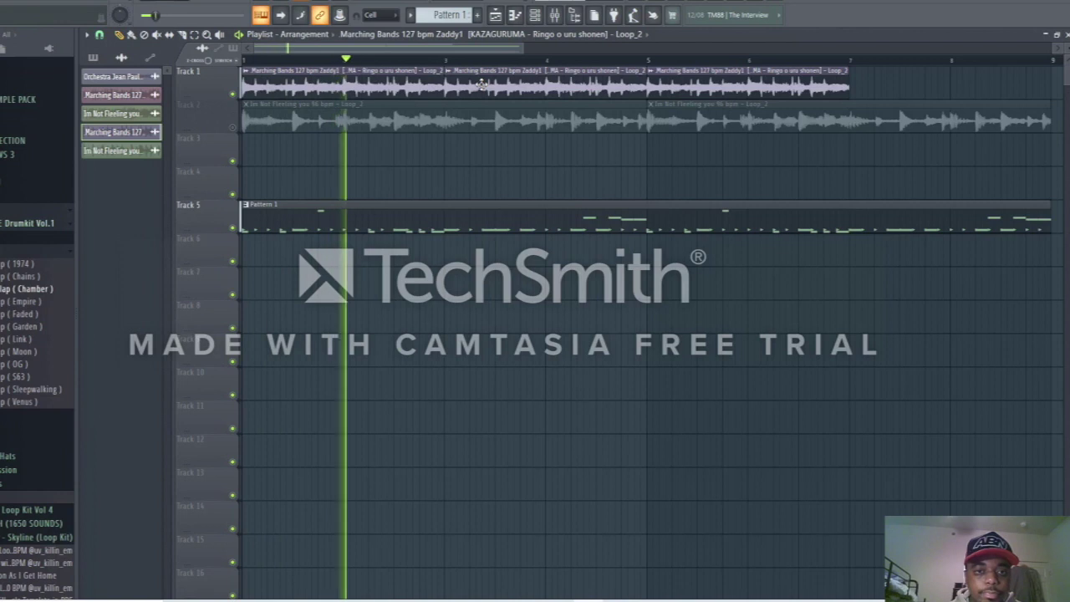
left_click(878, 85)
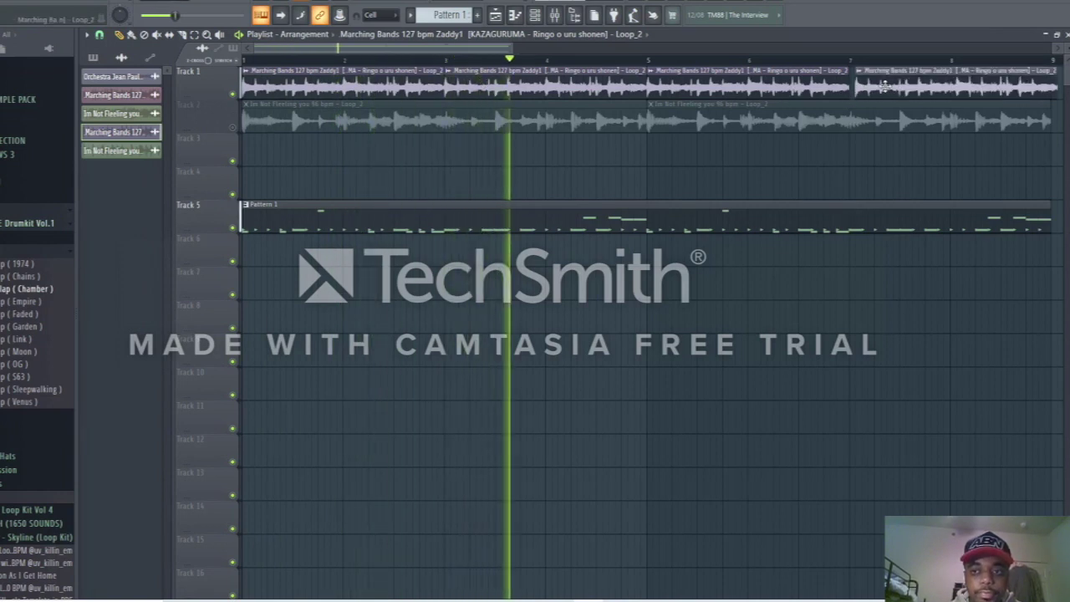
key("space")
Inspect the Marching Bands clip's sample settings and the Kickstart effect on Insert 1
double_click(466, 85)
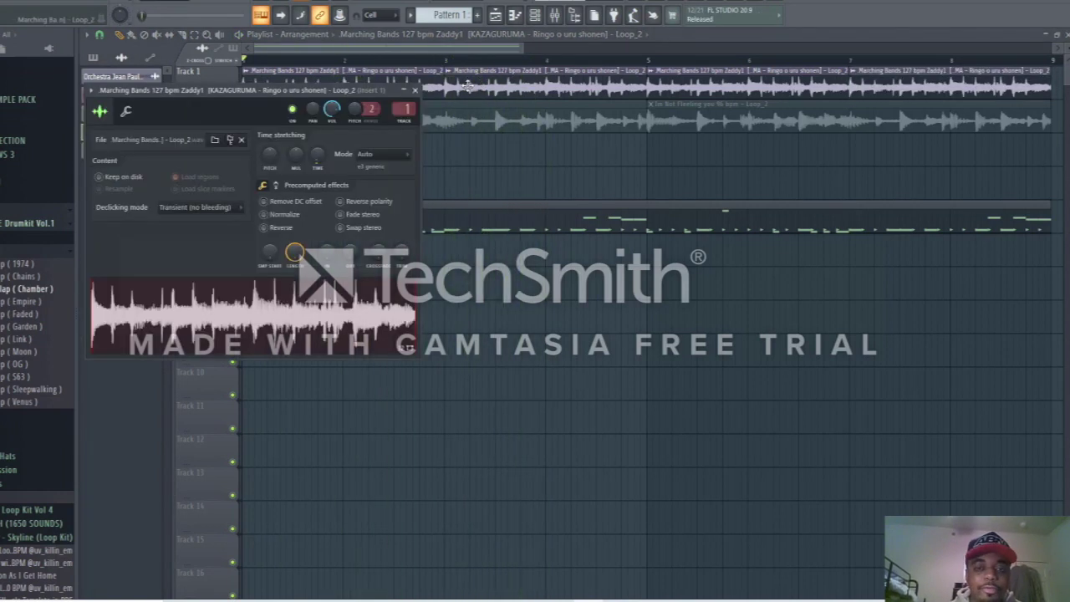
left_click(560, 19)
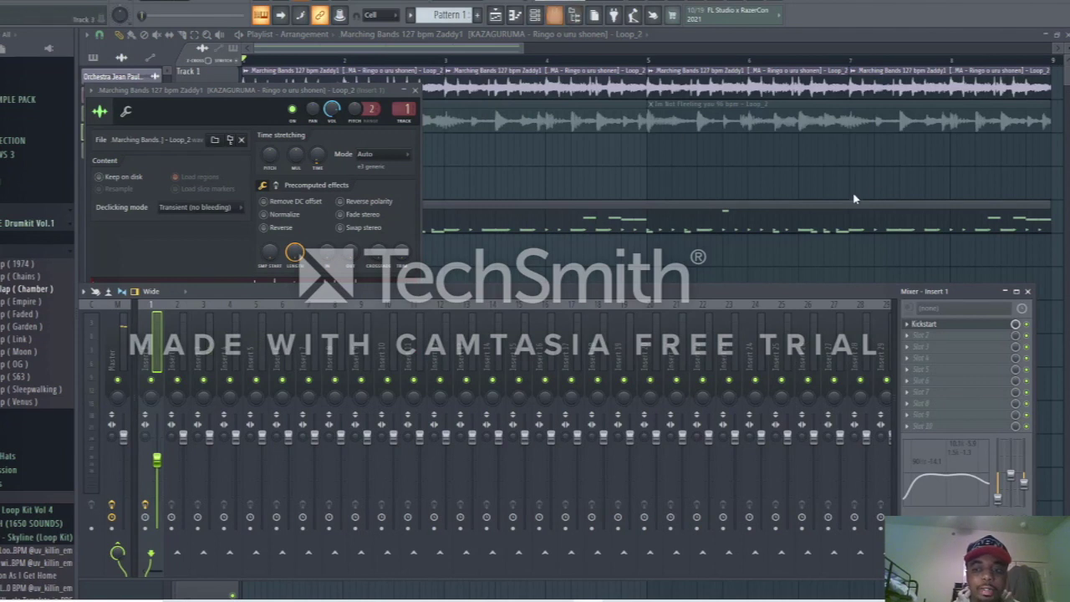
left_click(961, 326)
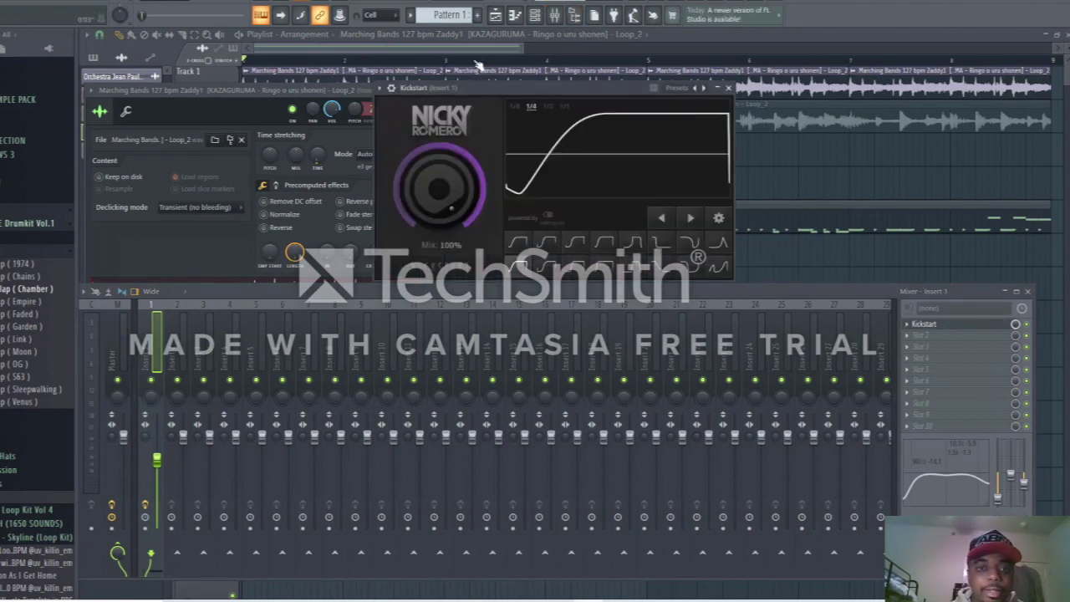
key("F12")
Mute Track 5 and listen to the two-bar Marching Bands loop on its own
key("space")
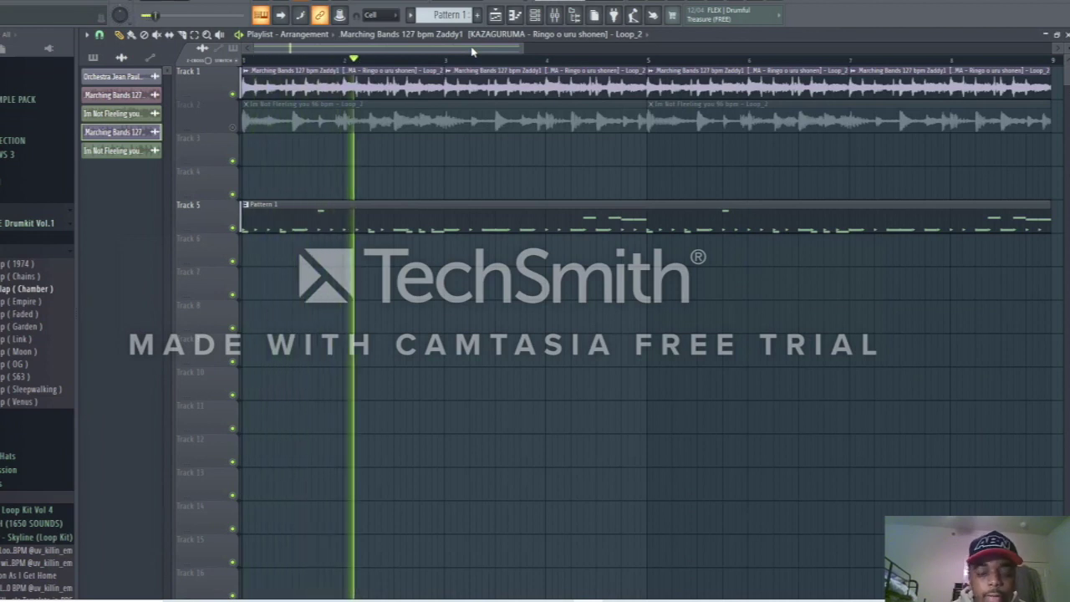
key("space")
left_click(233, 228)
key("space")
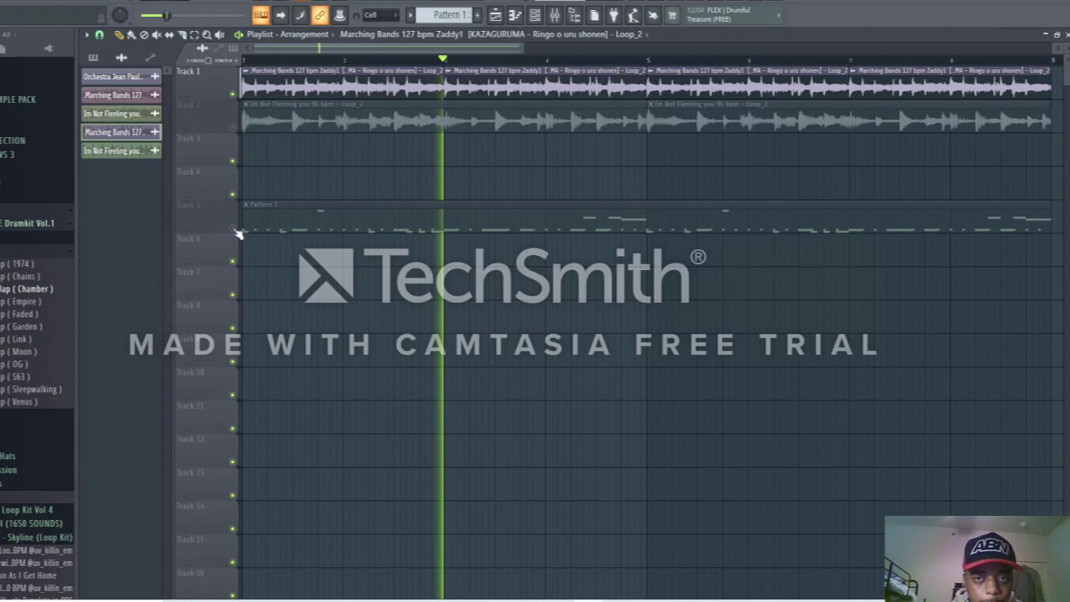
key("space")
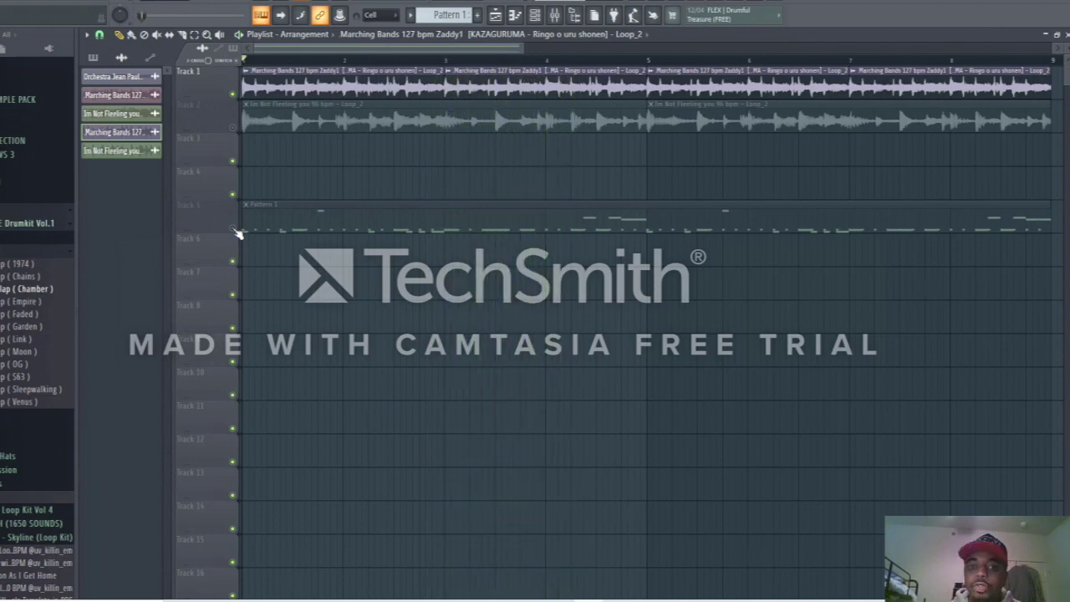
Restore the Marching Bands loop on Track 1 to two four-bar clips, and play it back with Track 5 unmuted
right_click(458, 86)
right_click(919, 92)
left_click_drag(449, 90, 648, 86)
key("space")
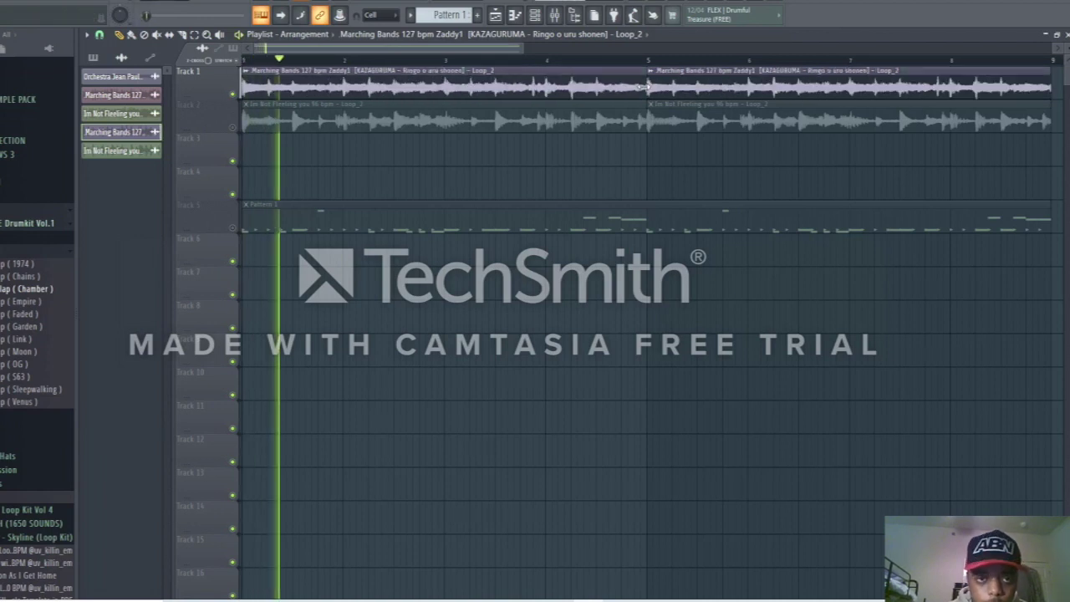
key("space")
key("space")
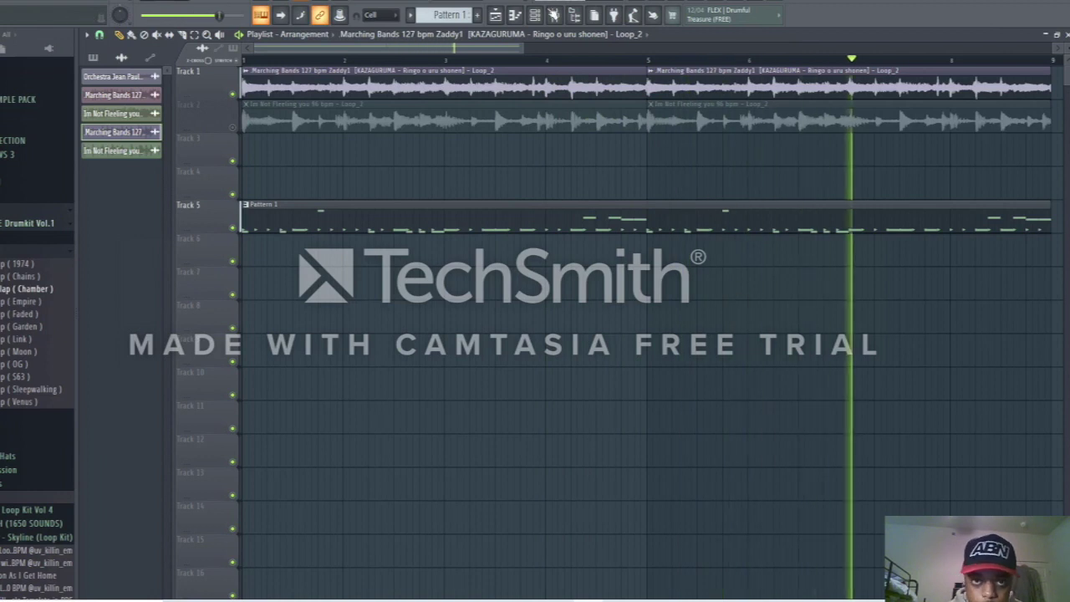
Lower the volume of Insert 1 slightly in the mixer, and look through the effects available for its second slot
key("F9")
left_click_drag(156, 461, 157, 468)
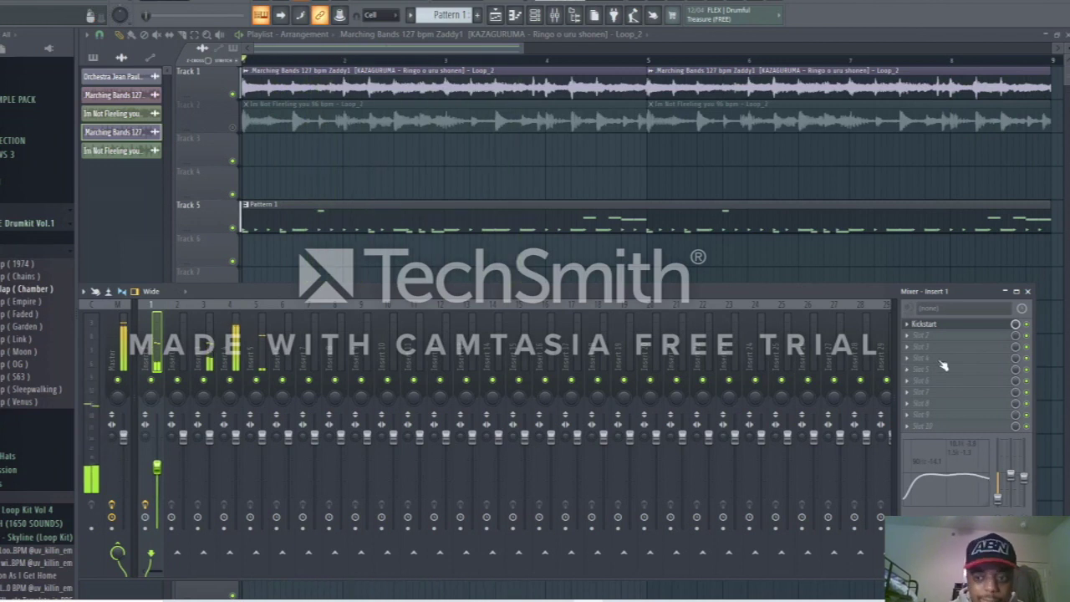
left_click(920, 335)
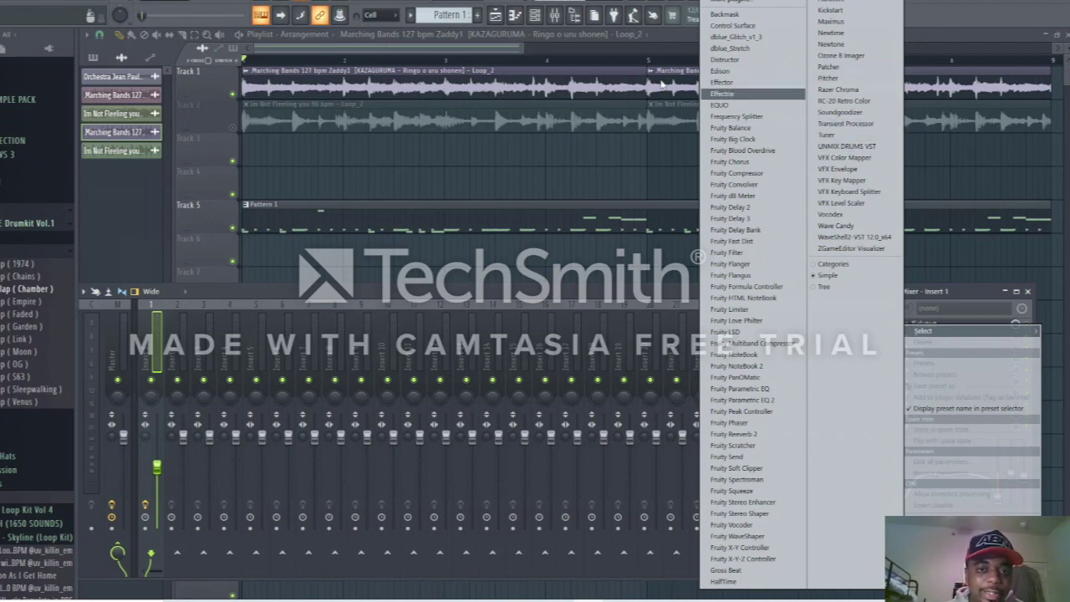
left_click(480, 55)
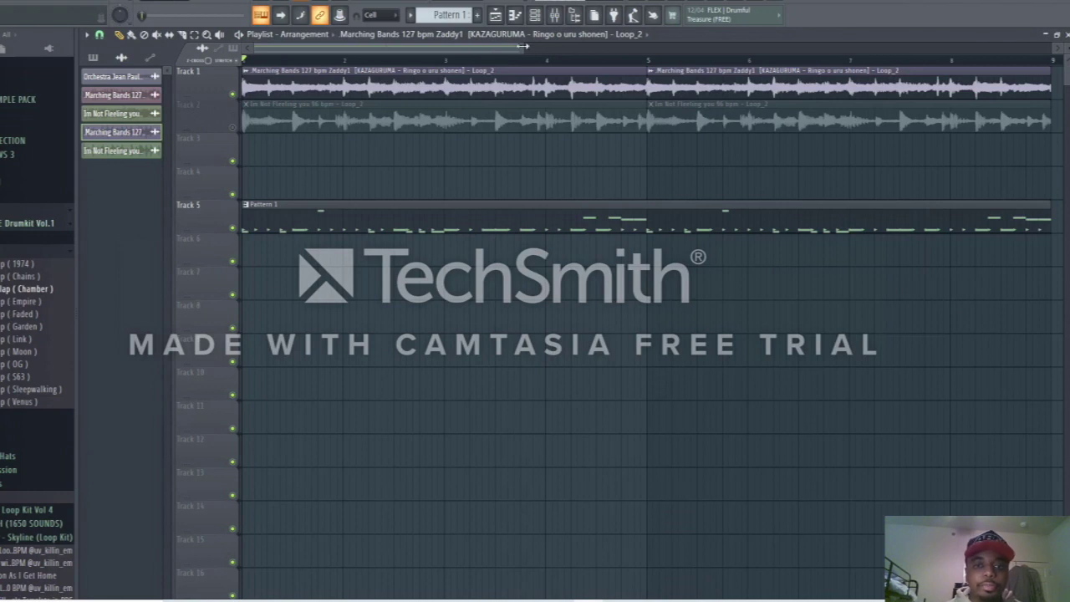
Mute the Marching Bands loop on Track 1 and unmute the Im Not Fleeting you loop on Track 2
key("space")
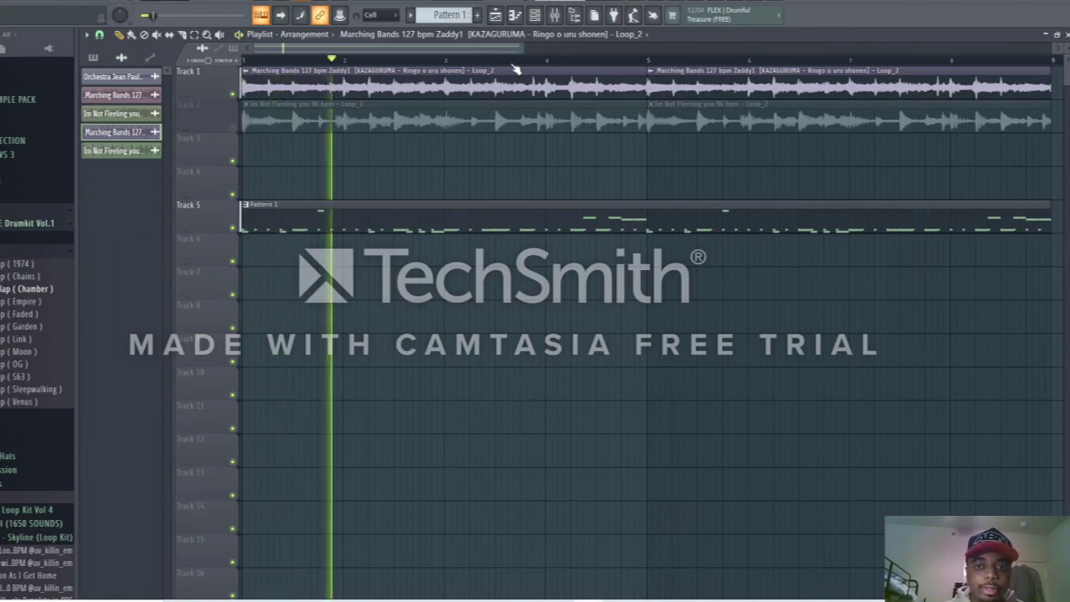
left_click(232, 94)
left_click(233, 128)
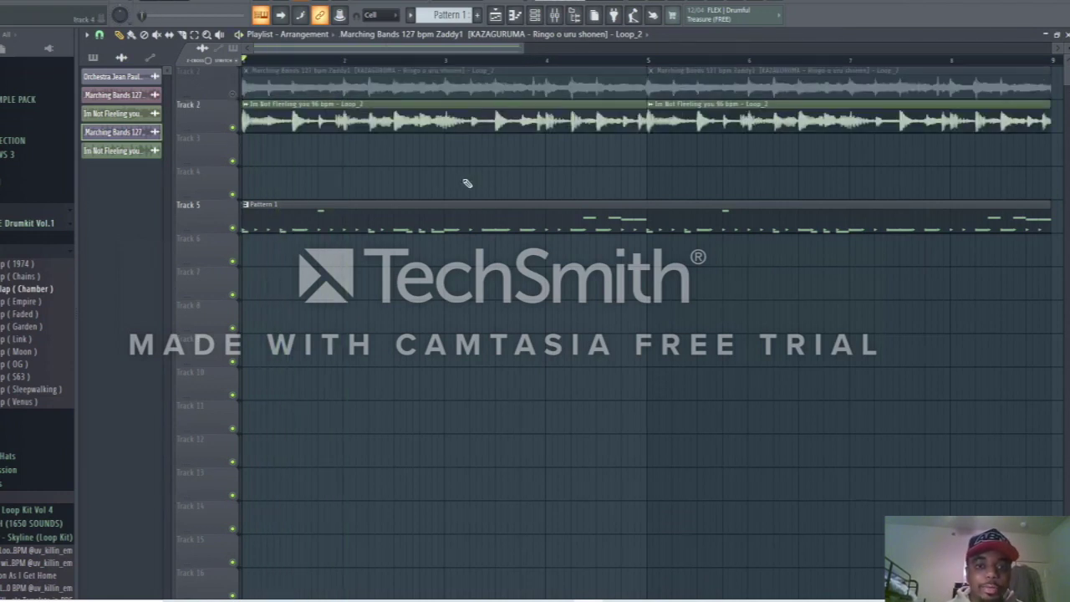
Show the Unsorted channel group and play the arrangement with the PV_808 channel muted
left_click(534, 15)
left_click(177, 34)
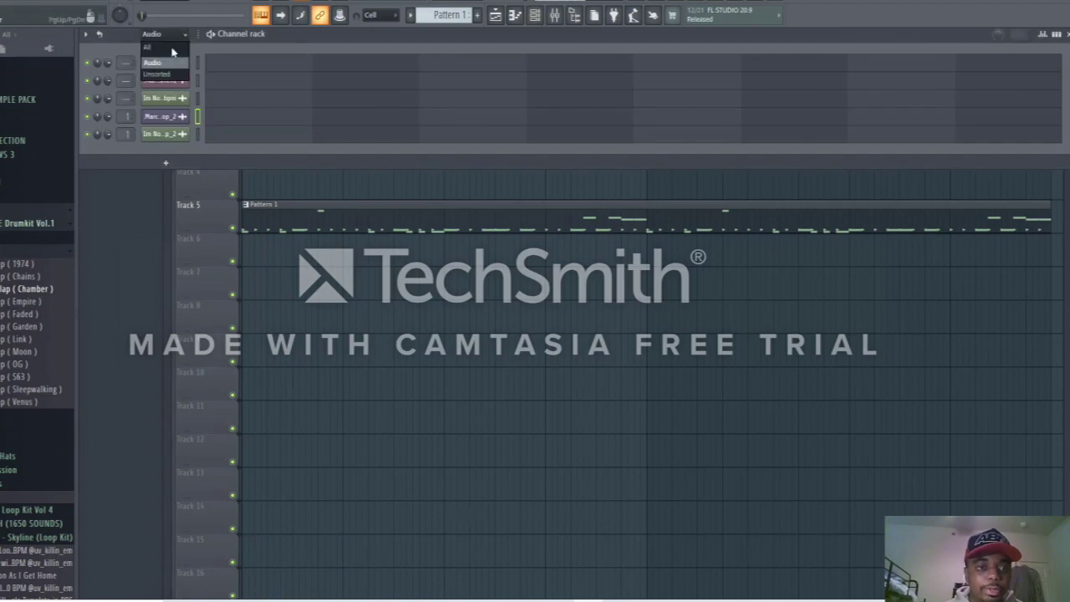
left_click(173, 80)
key("space")
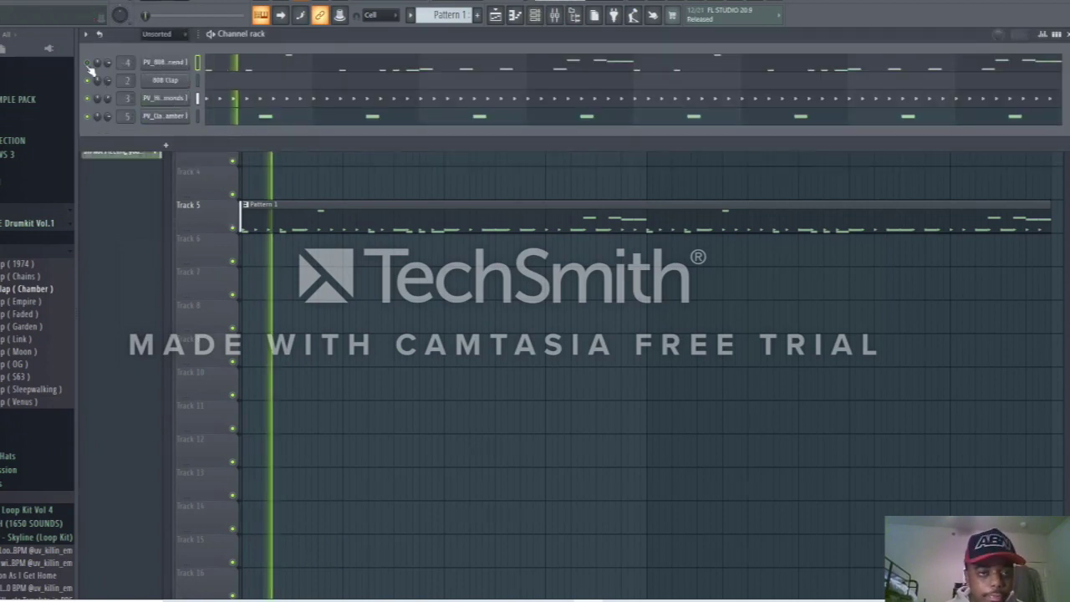
Clone Pattern 1 and replace the Pattern 1 clip on Track 5 with a Pattern 2 clip starting at bar 1
left_click(409, 15)
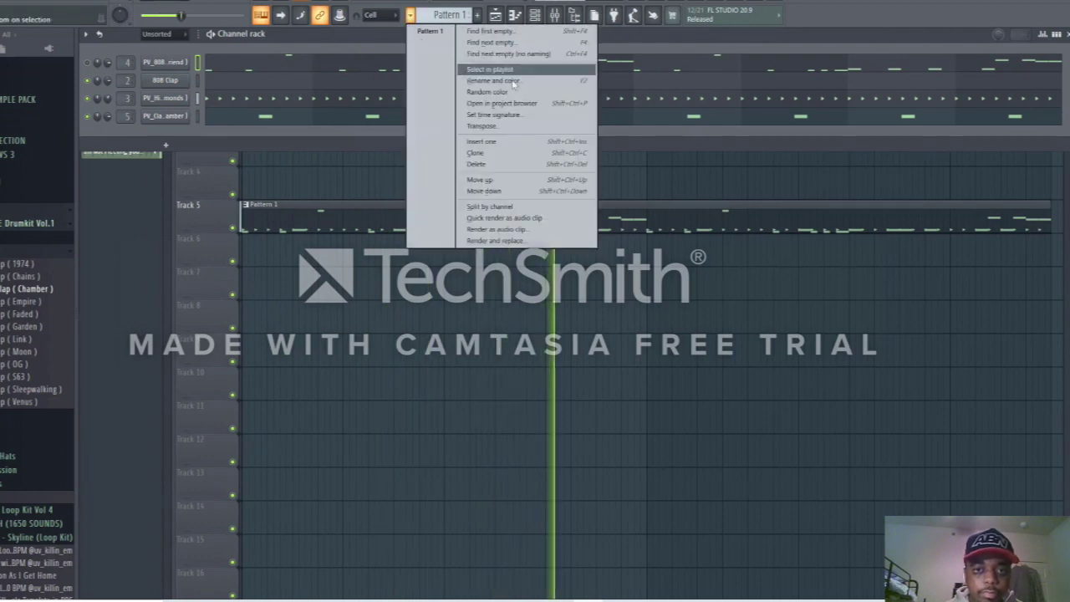
left_click(503, 153)
left_click(495, 15)
left_click(495, 15)
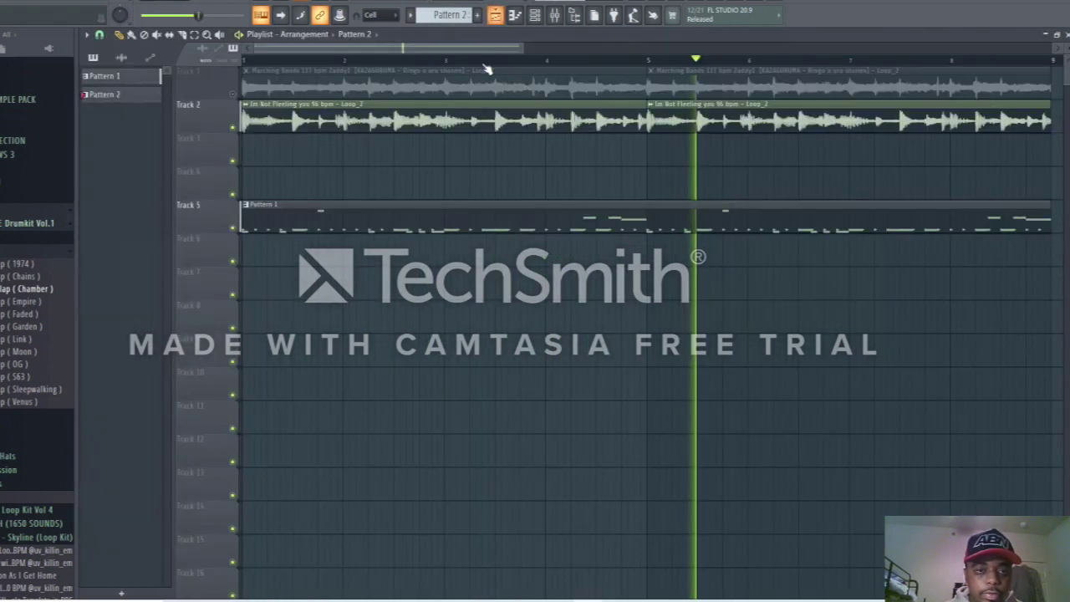
right_click(405, 223)
left_click_drag(306, 225, 244, 219)
Stop playback and cut all the PV_808 channel's notes from Pattern 2
left_click(534, 15)
key("space")
right_click(177, 62)
left_click(309, 65)
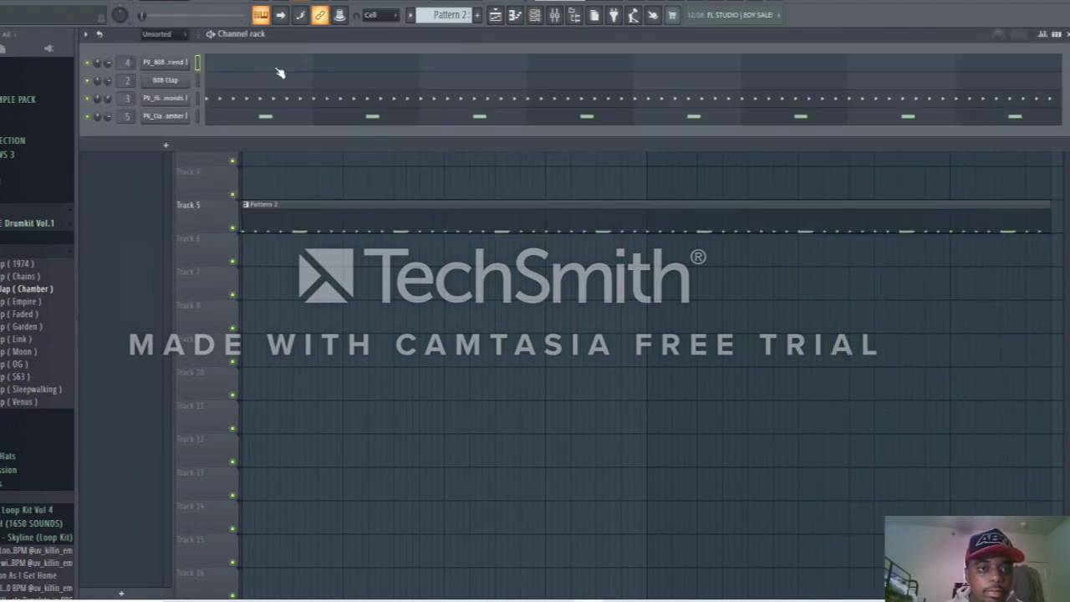
Open the PV_808 channel's piano roll and place a short A5 note at the start of bar 1, checking it against playback
left_click(280, 67)
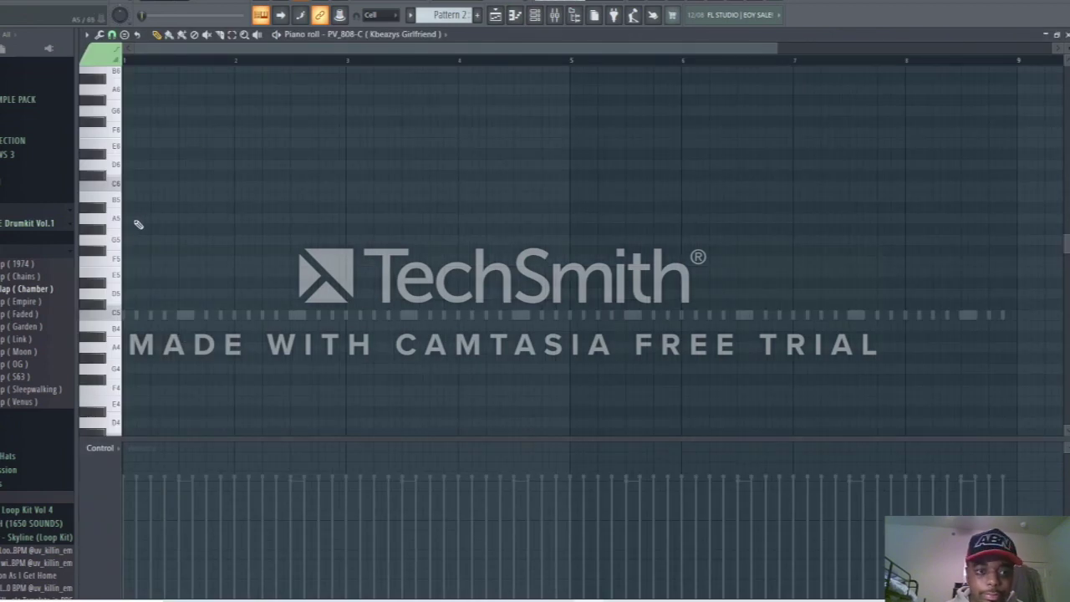
key("space")
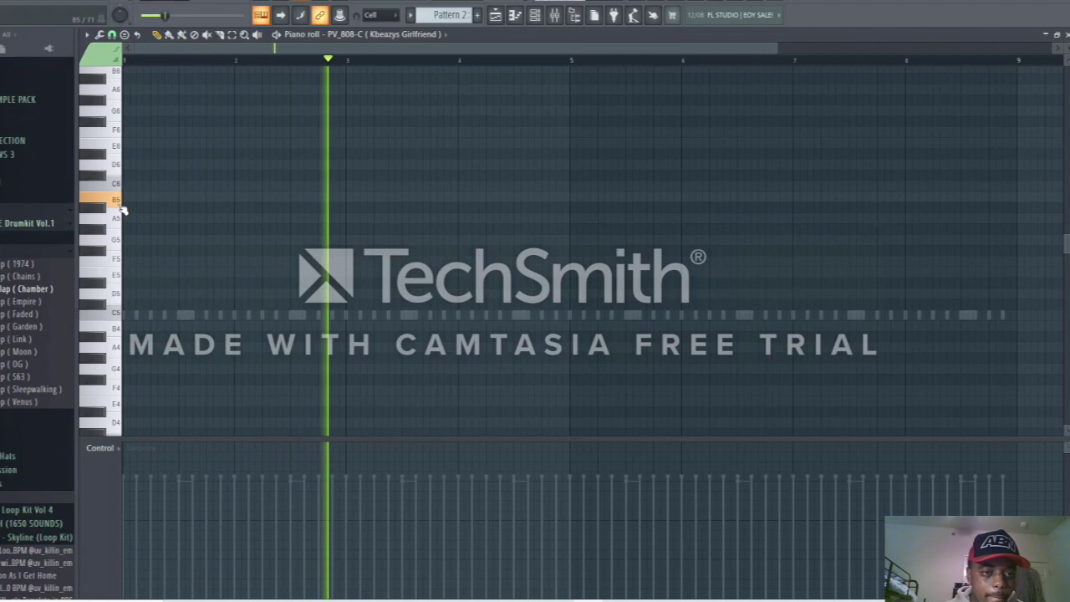
left_click(126, 219)
key("space")
key("space")
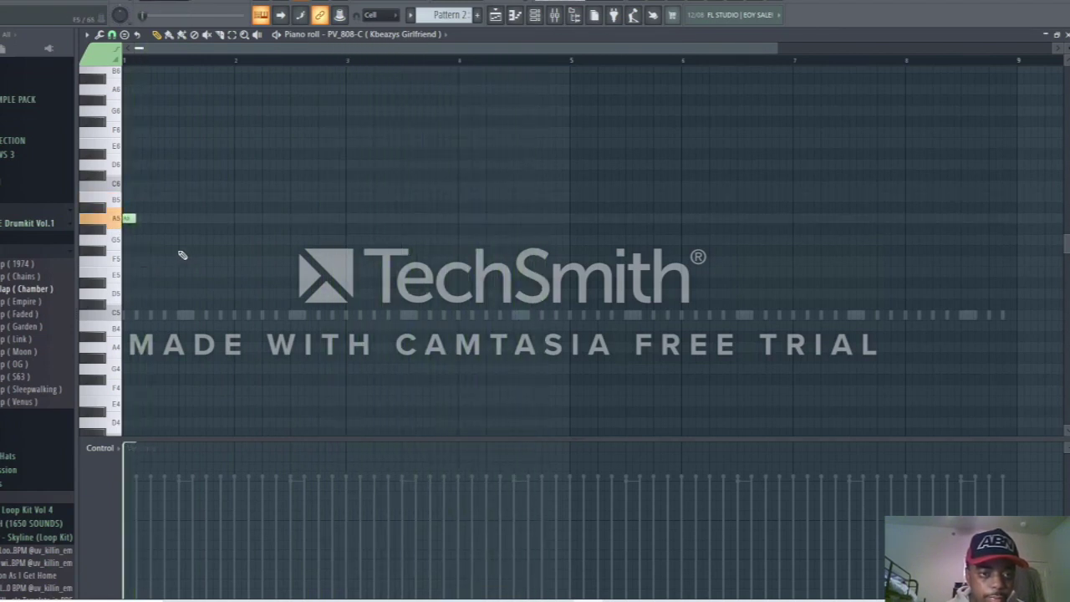
Add two short A5 notes in bar 2 and one at the start of bar 3 of the 808 line, and play it back
left_click(266, 219)
left_click(309, 219)
left_click(351, 219)
key("space")
key("space")
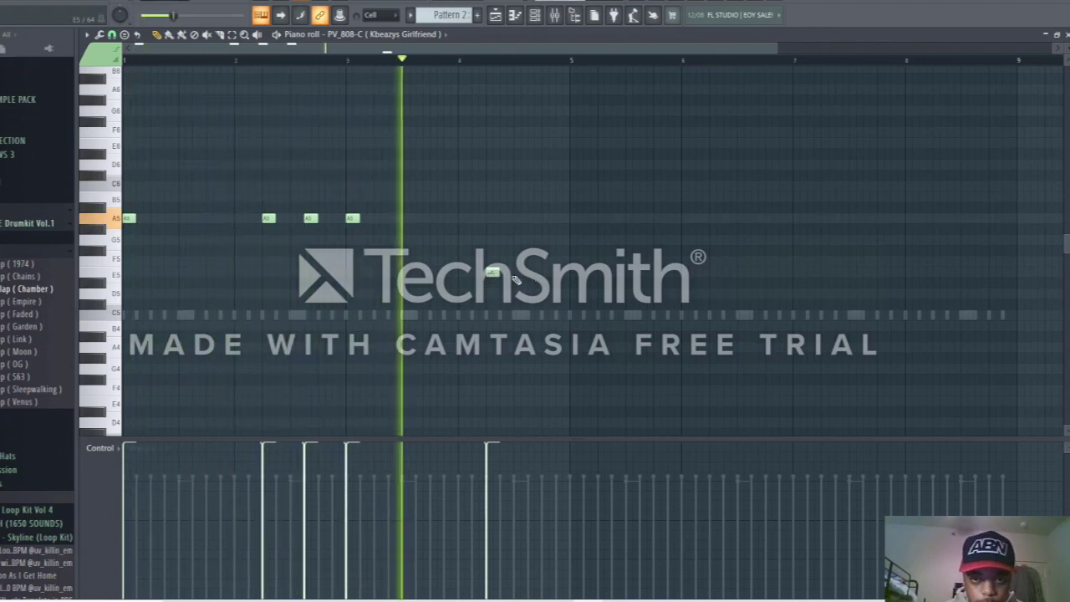
Complete bar 4 of the 808 line with three E5 notes and a longer A4 note, and lower the last E5 note's velocity
left_click(498, 272)
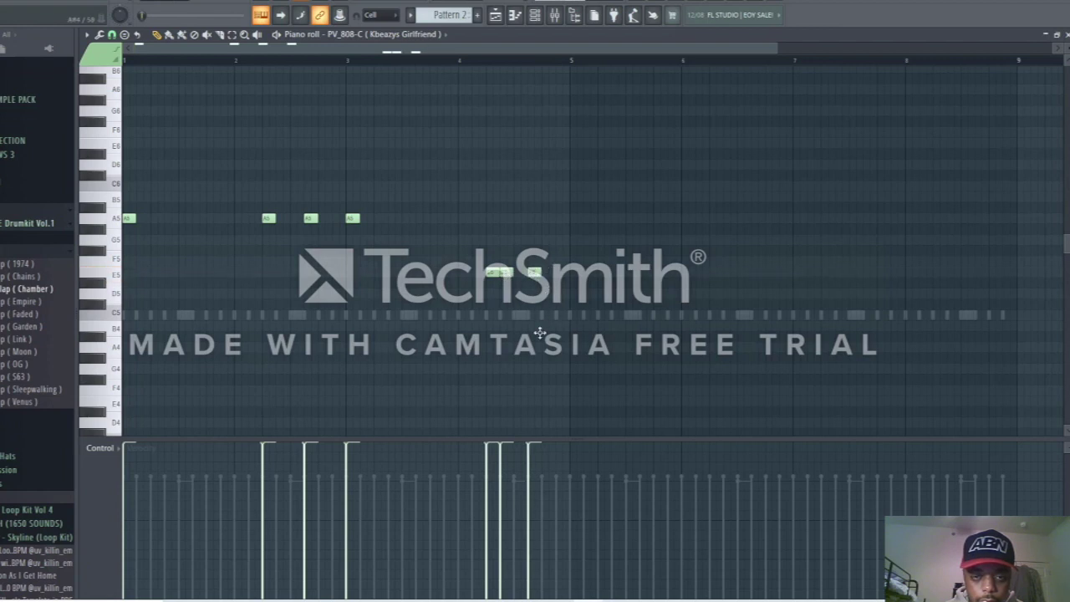
key("space")
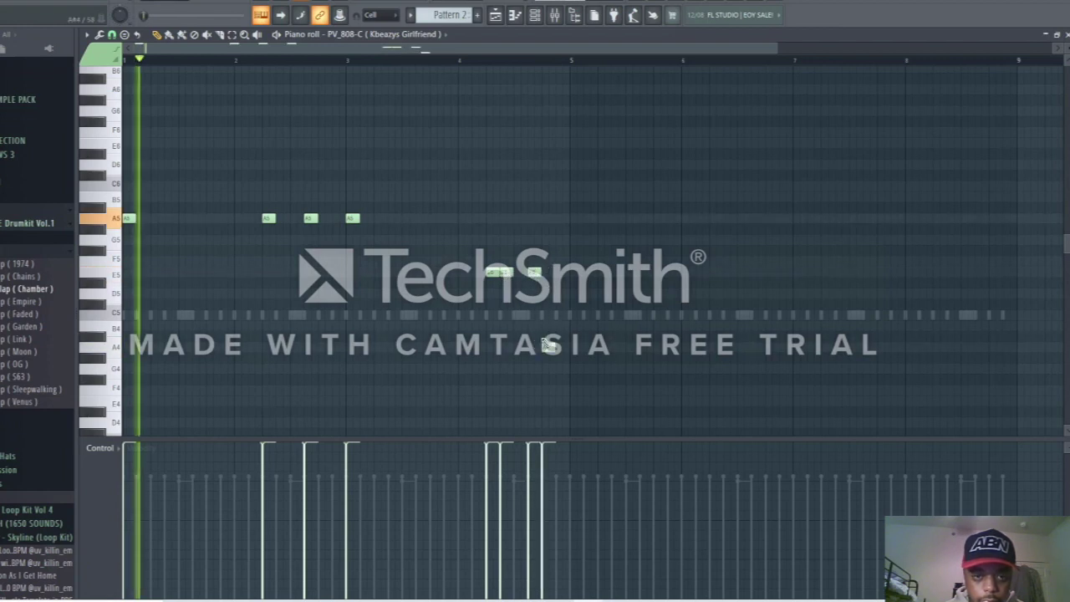
left_click_drag(553, 347, 565, 346)
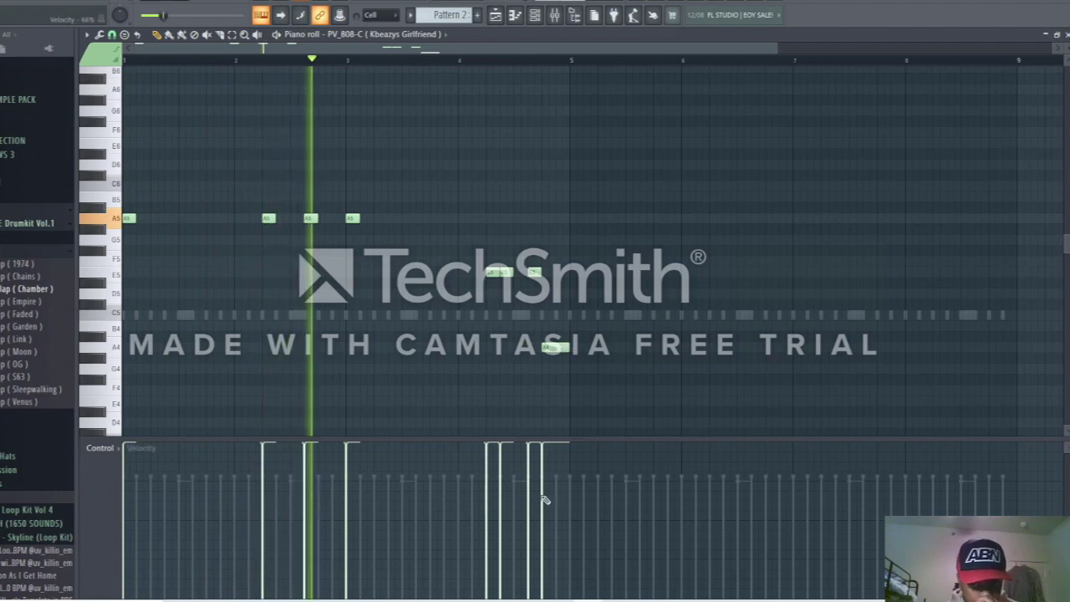
Duplicate the 808 phrase into bars 5 to 8, adding an A5 note in bar 6 and deleting the last E5 note in bar 8
key("ctrl+b")
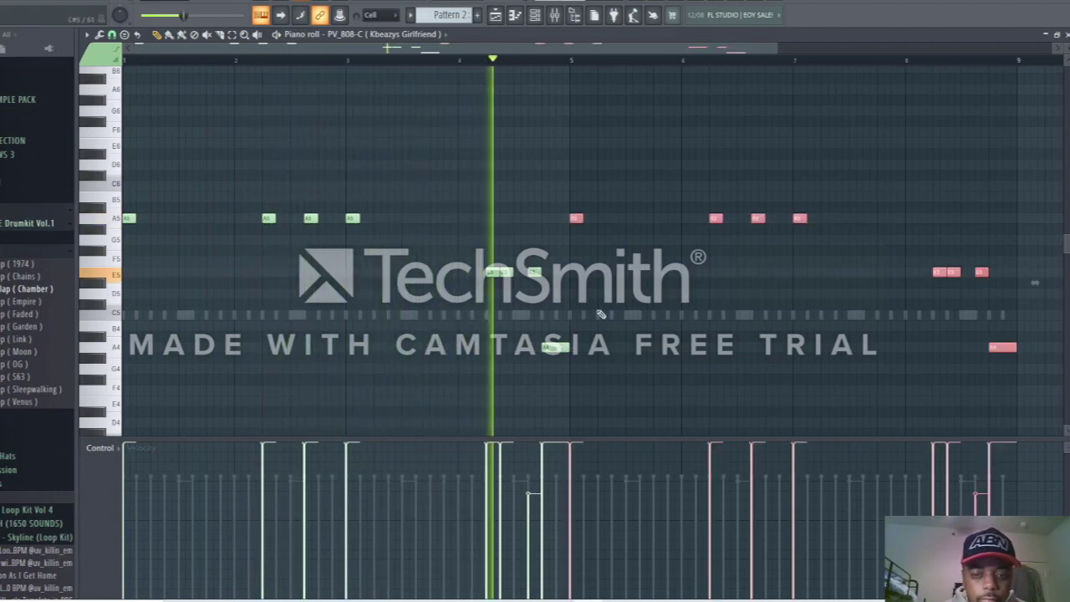
right_click(657, 304)
left_click(725, 218)
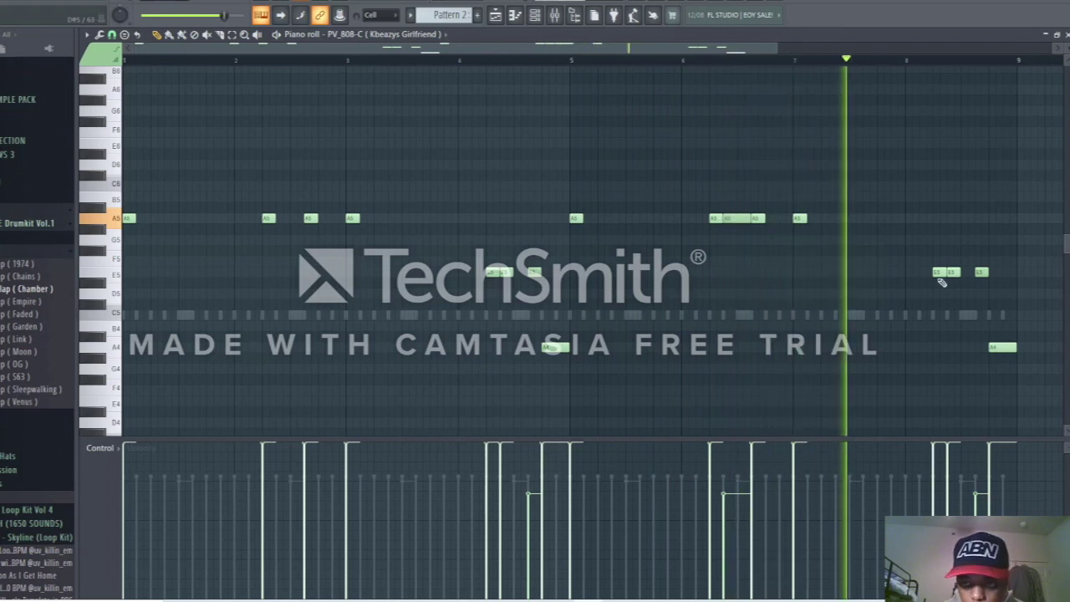
right_click(982, 273)
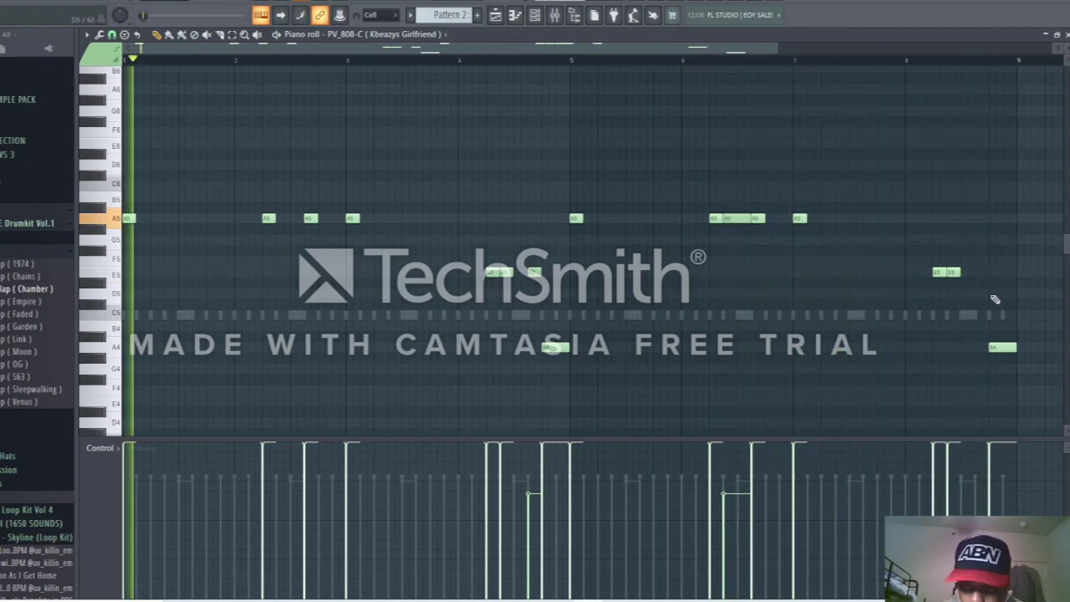
Check the mixer and the sampler settings of the Im Not Fleeting you loop on Track 2, and return to the playlist
left_click(537, 15)
left_click(554, 15)
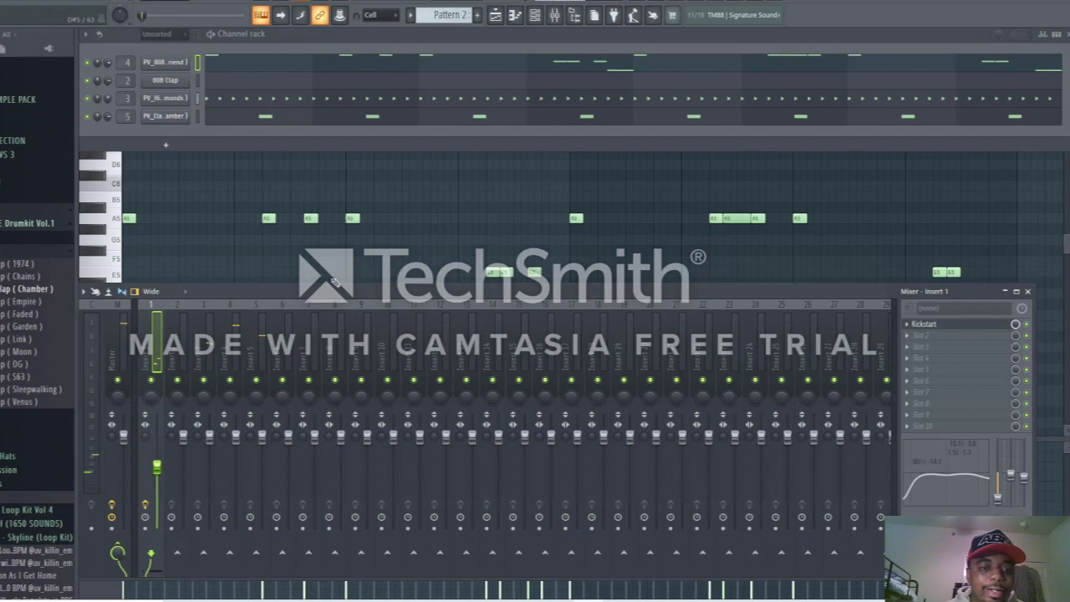
left_click(491, 15)
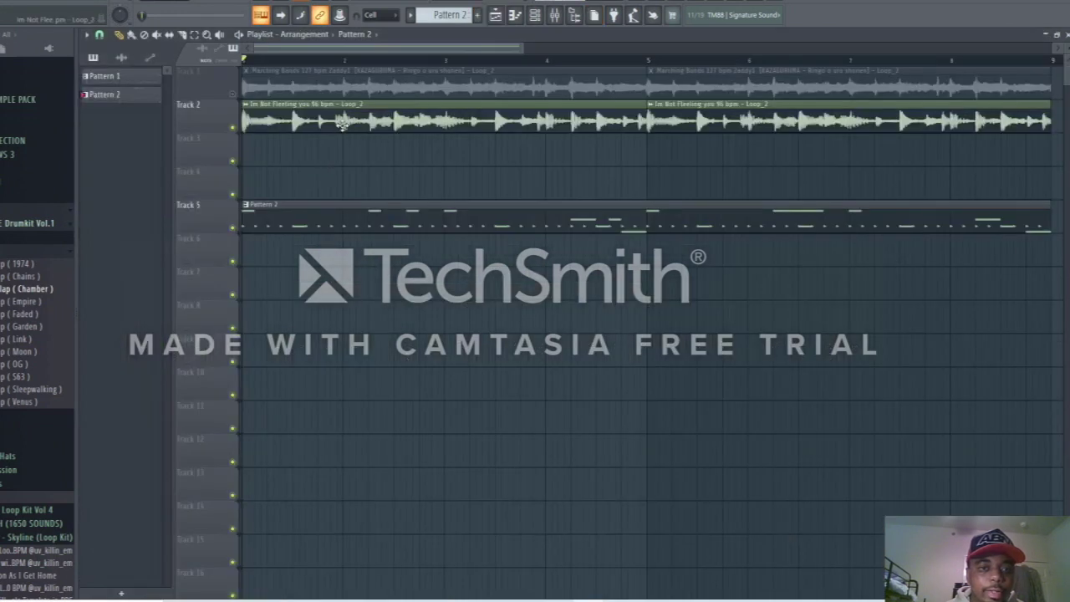
double_click(342, 124)
left_click(553, 16)
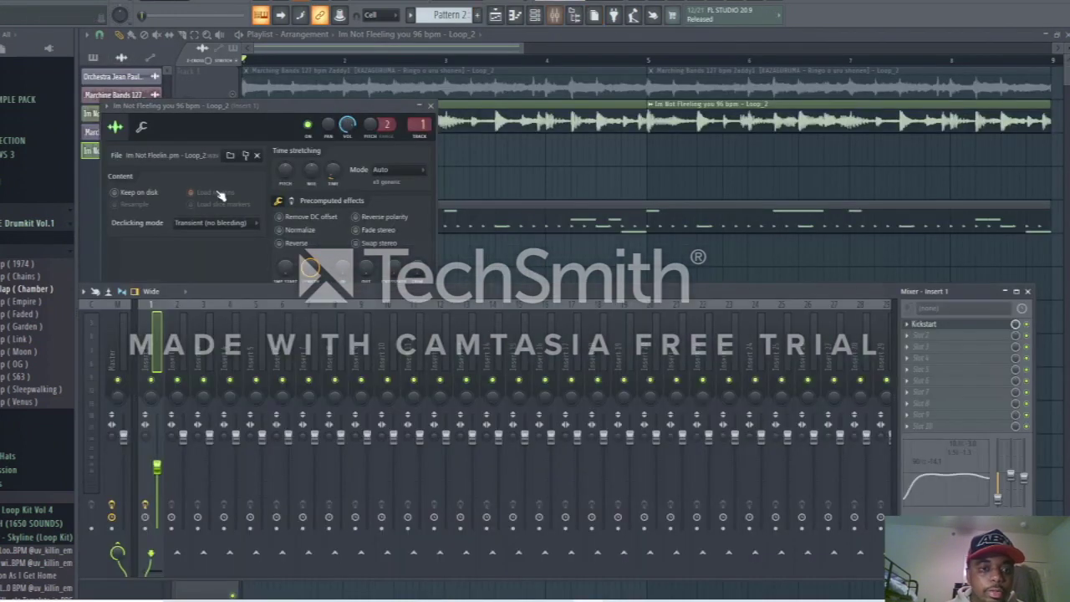
left_click(277, 69)
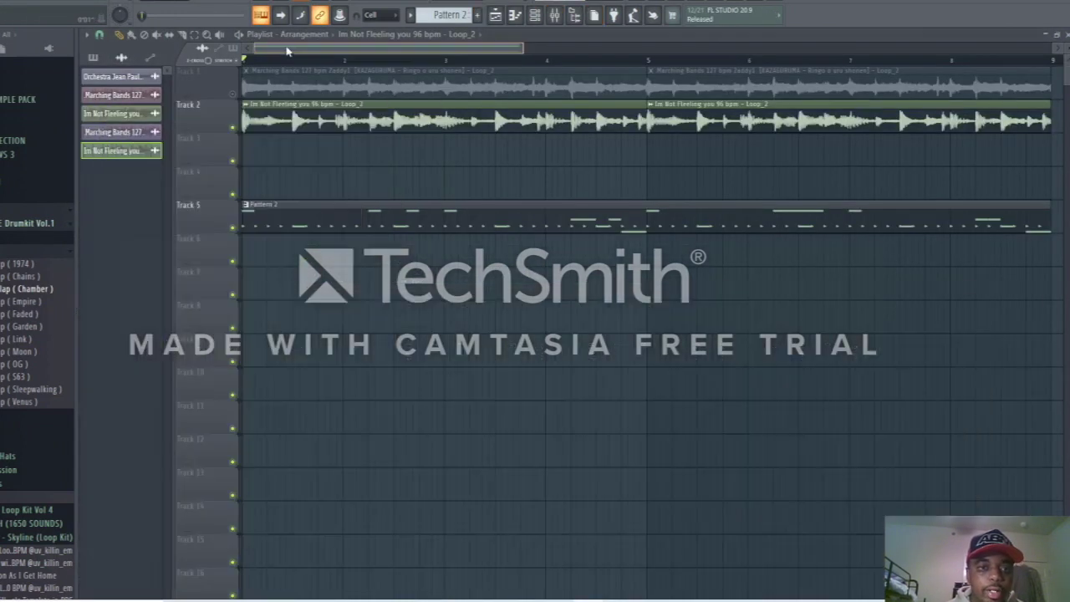
Set Kickstart on Insert 1 to 1/2 note while auditioning the loop with Track 5 muted, and unmute Track 5
left_click(233, 228)
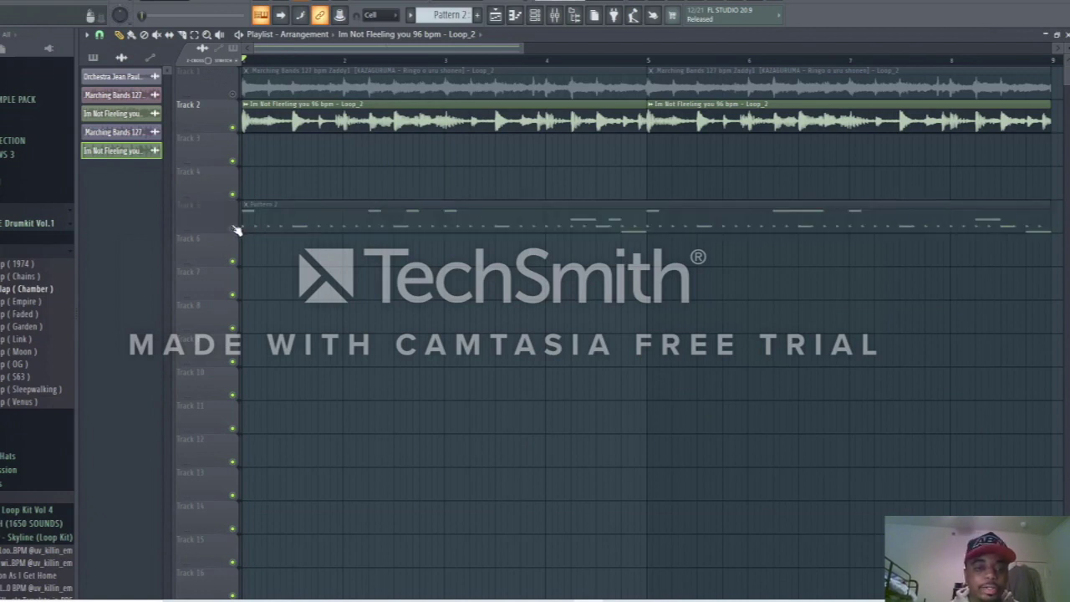
key("space")
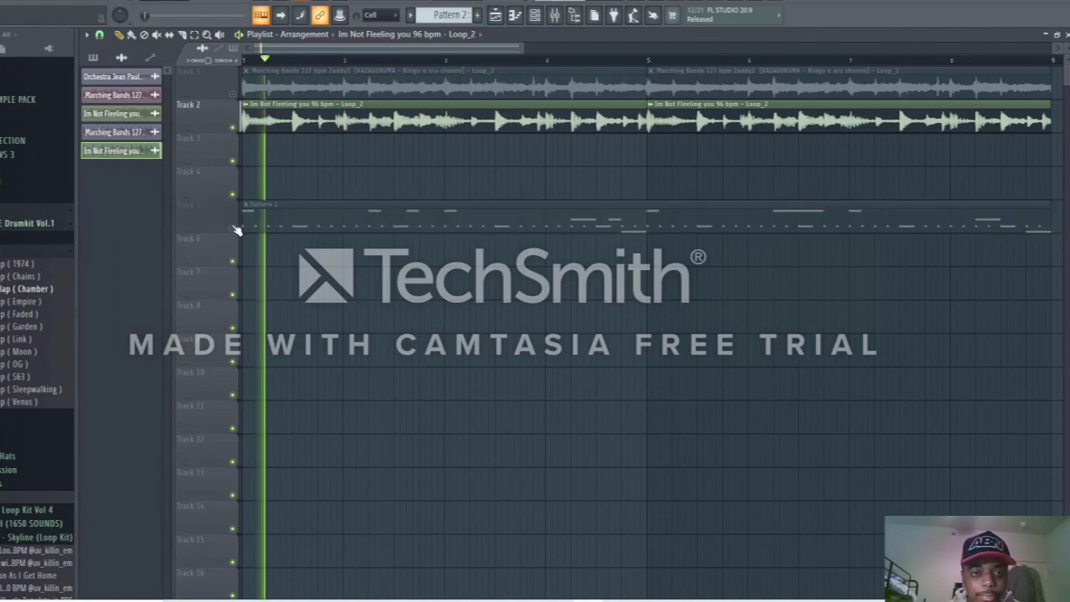
left_click(554, 15)
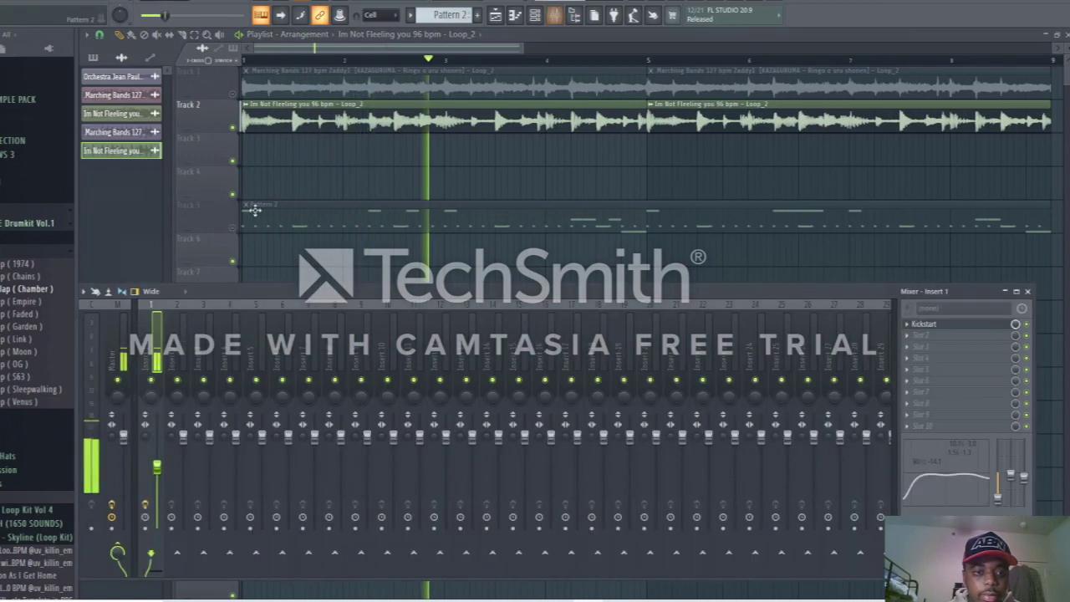
left_click(965, 328)
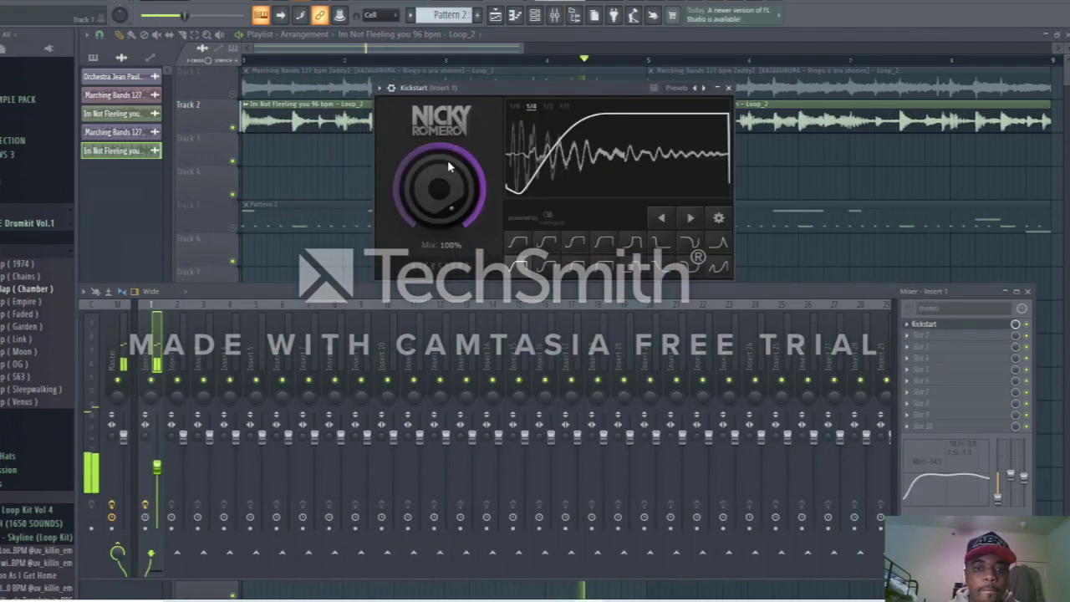
key("space")
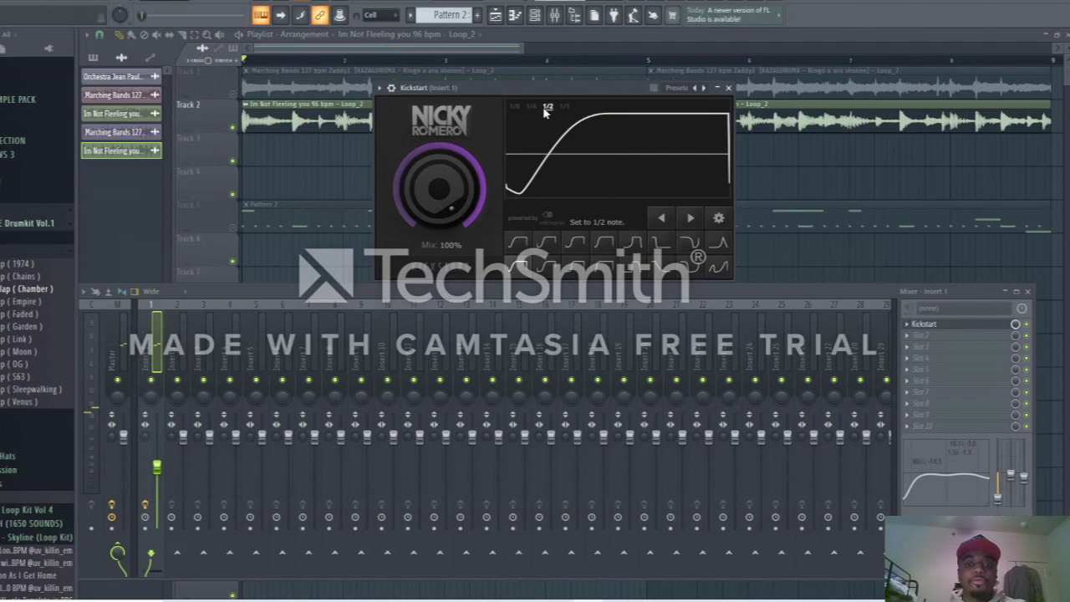
key("space")
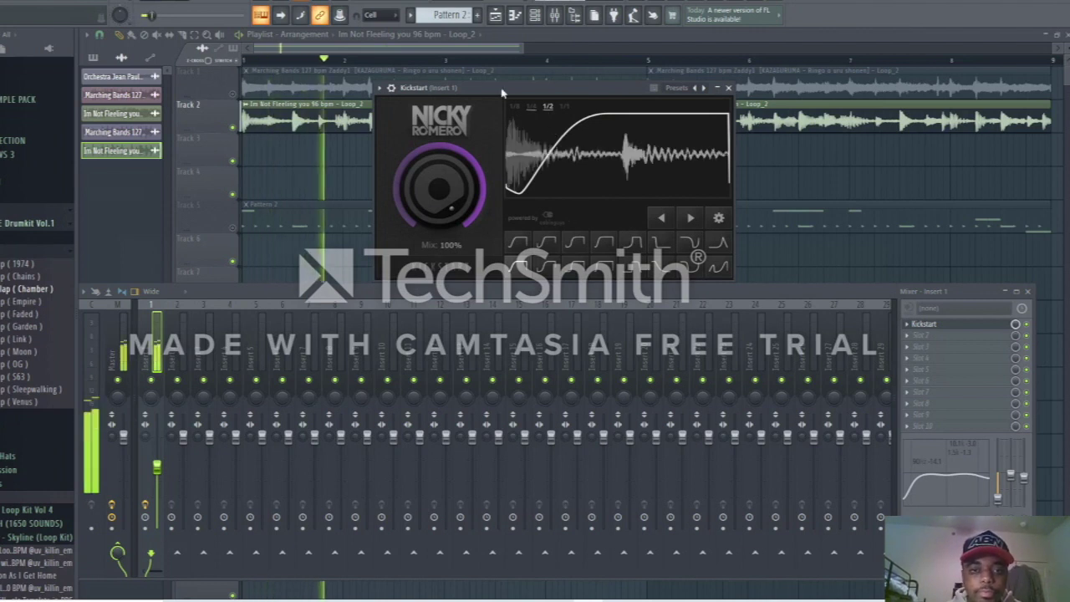
left_click(224, 241)
left_click(232, 226)
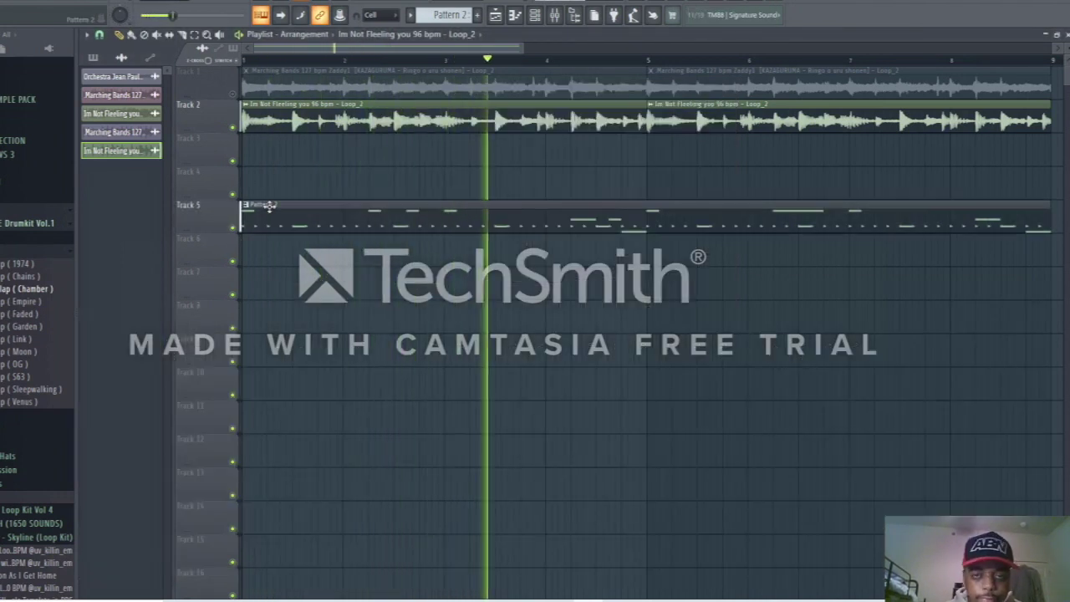
Audition the drum kit's snare samples and add PV_Snare ( YSL ) as a new channel in the Unsorted group
left_click(536, 18)
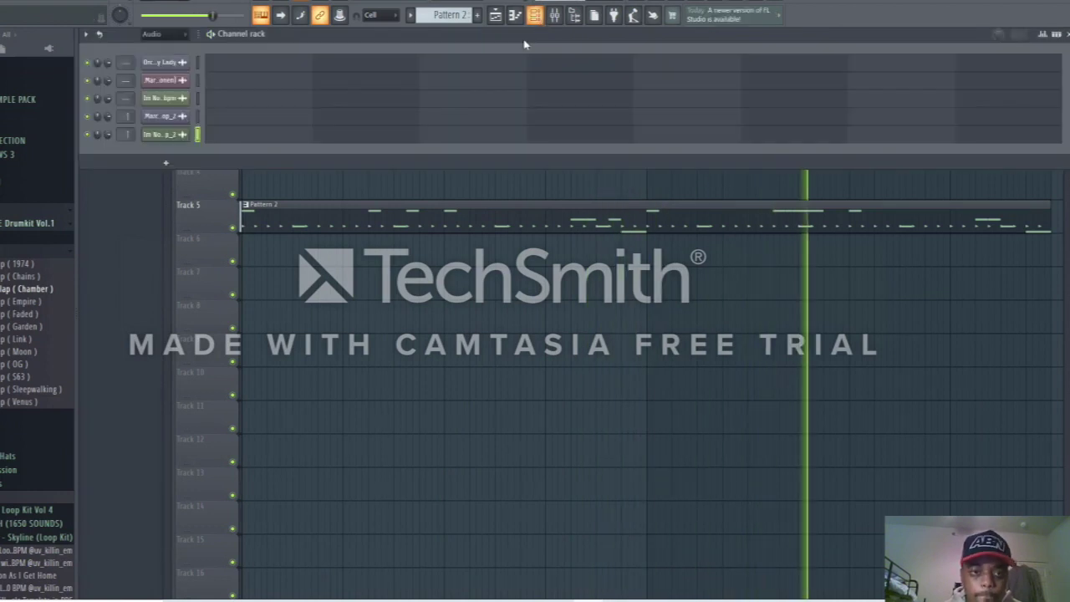
left_click(30, 250)
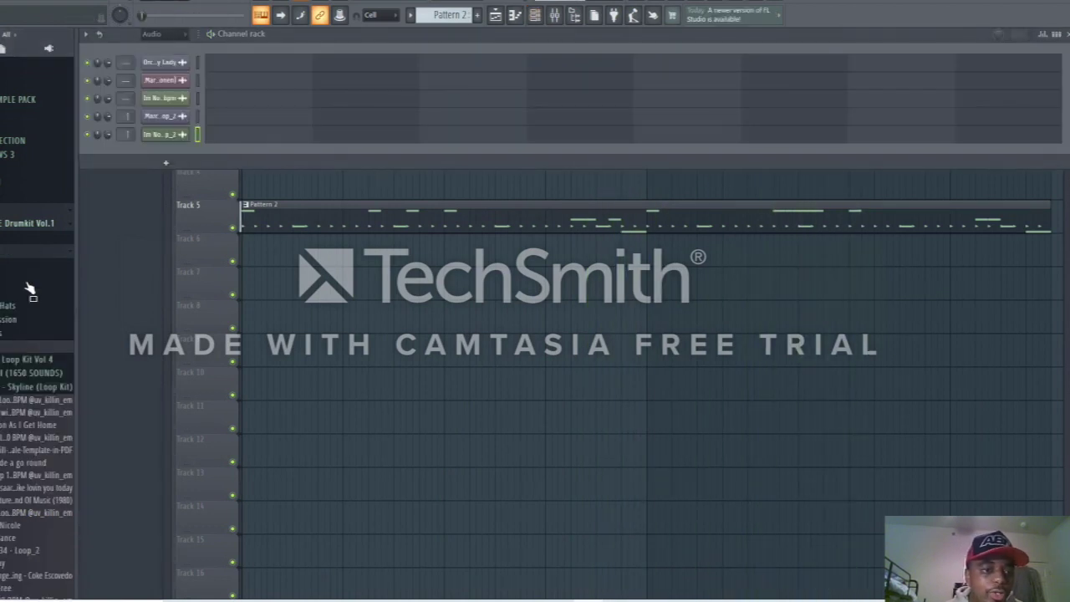
left_click(17, 333)
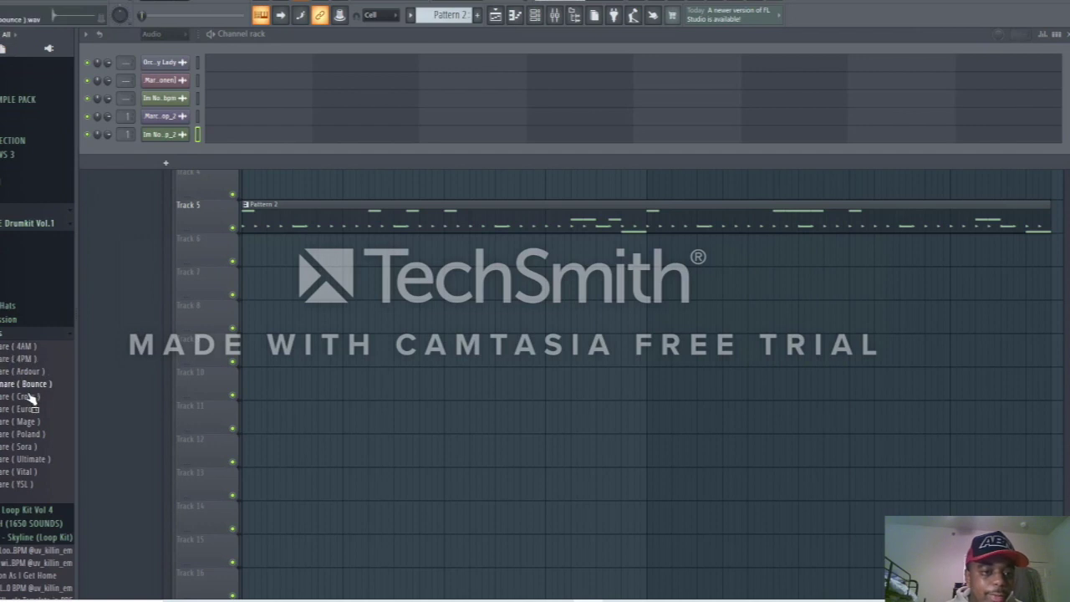
left_click(168, 43)
left_click(172, 82)
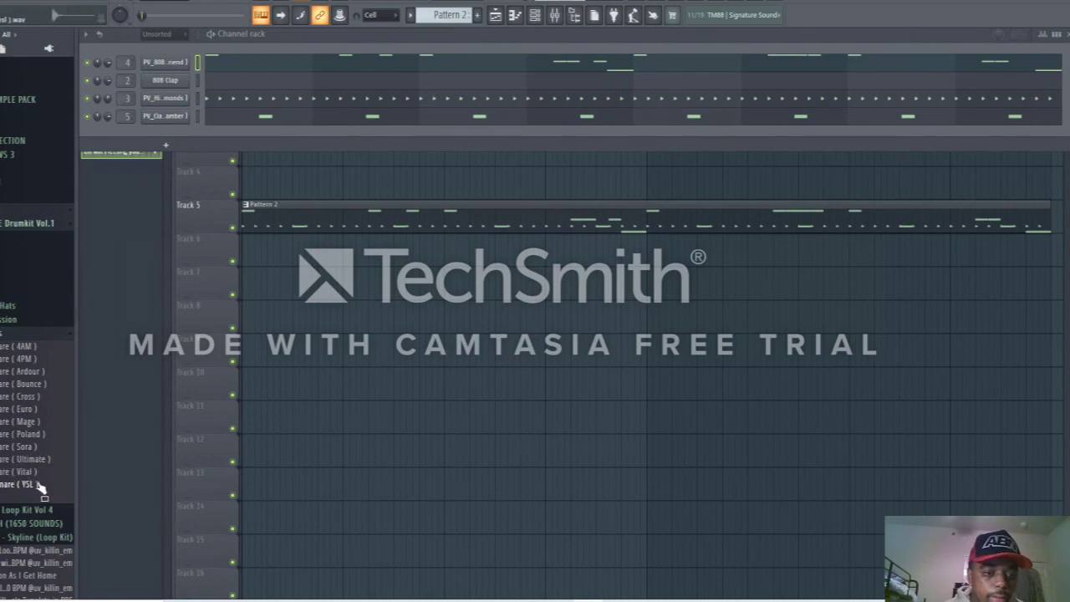
left_click_drag(107, 266, 142, 136)
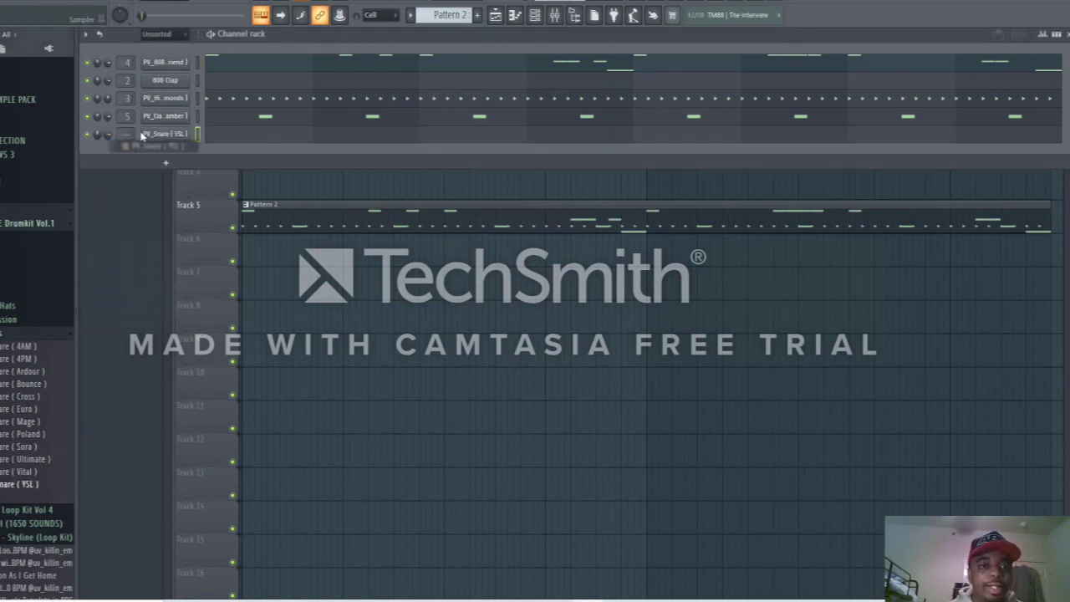
Copy the PV_Clap ( Chamber ) notes to the PV_Snare ( YSL ) channel, and adjust the snare's volume during playback
right_click(171, 122)
left_click(326, 140)
right_click(171, 134)
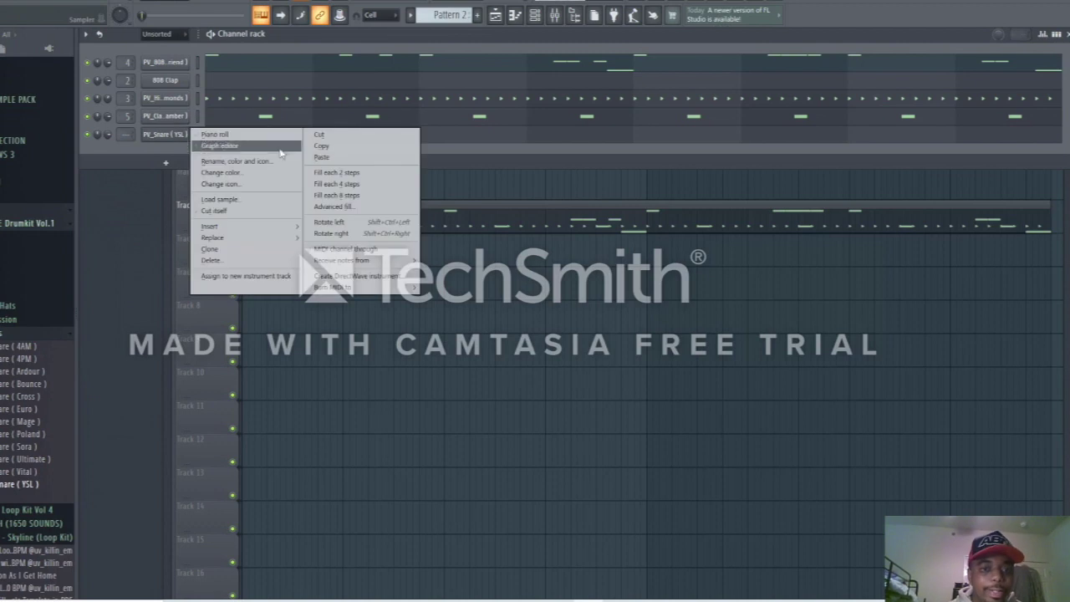
left_click(316, 157)
key("space")
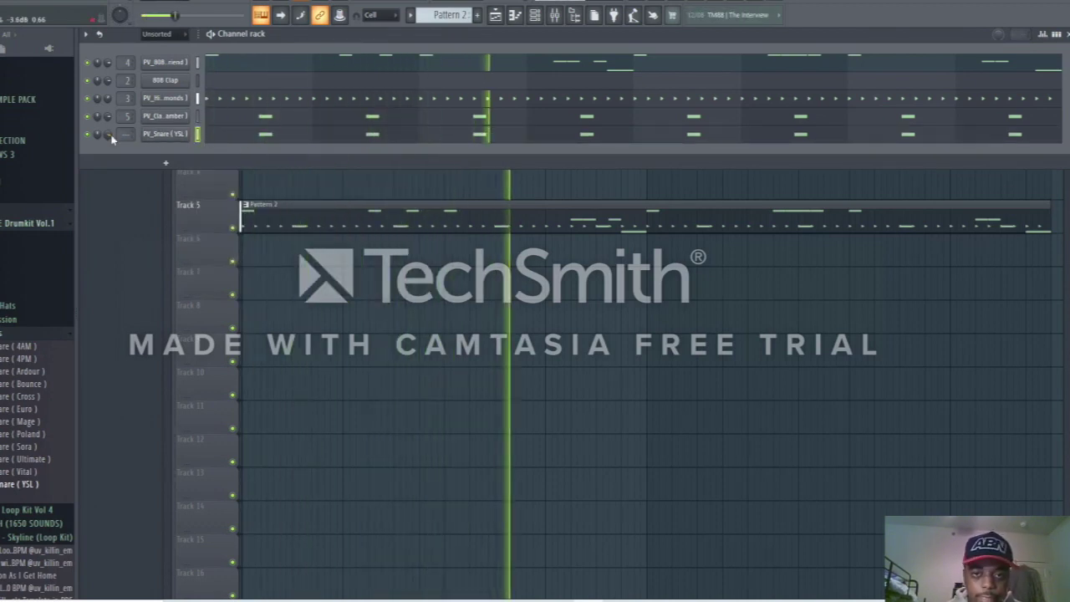
key("space")
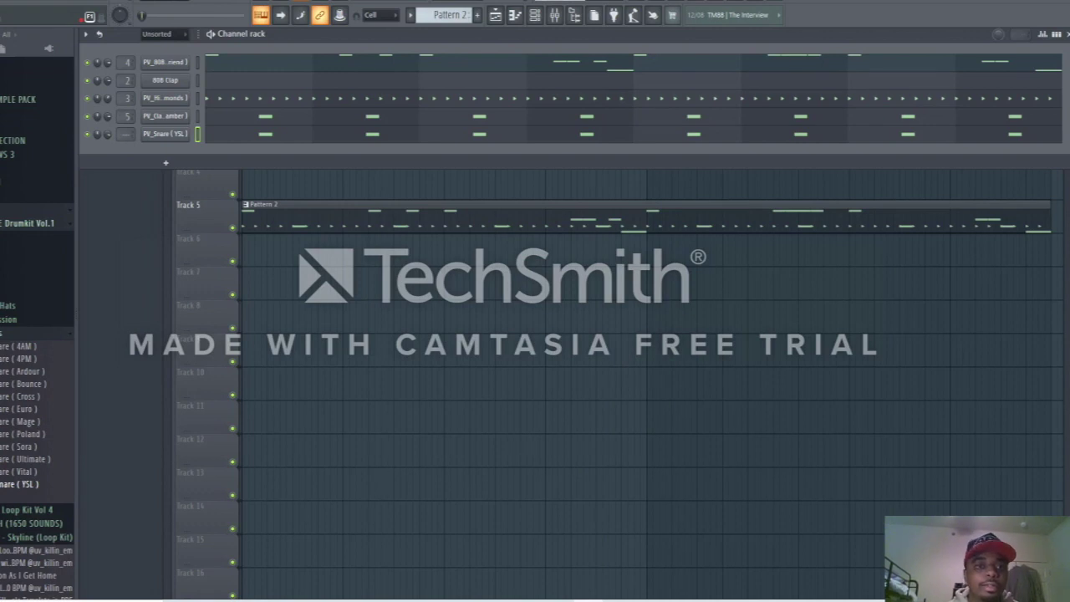
Change the project tempo, restretch all channels to match, and play the beat
left_click(229, 4)
left_click(524, 329)
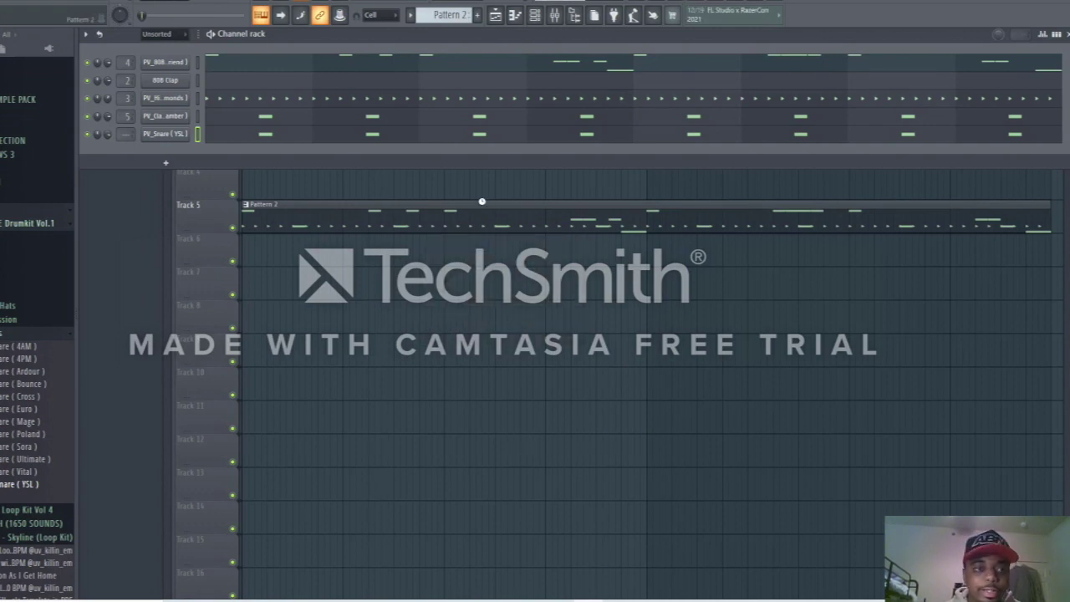
key("space")
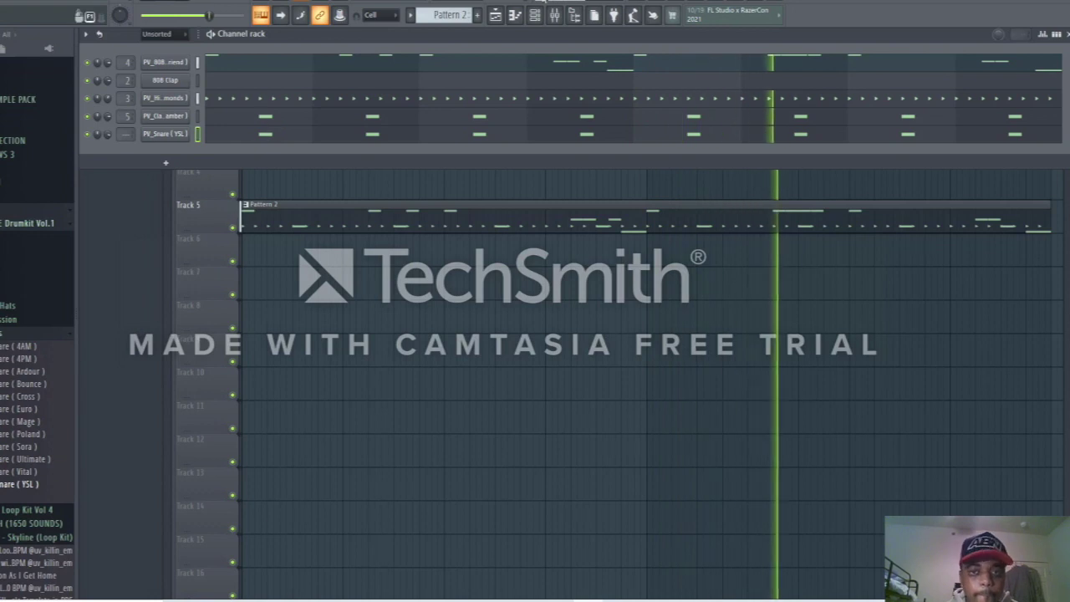
Check the 808 channel's sampler settings and its Insert 4 mixer track during playback, and return to the playlist
left_click(168, 62)
key("F9")
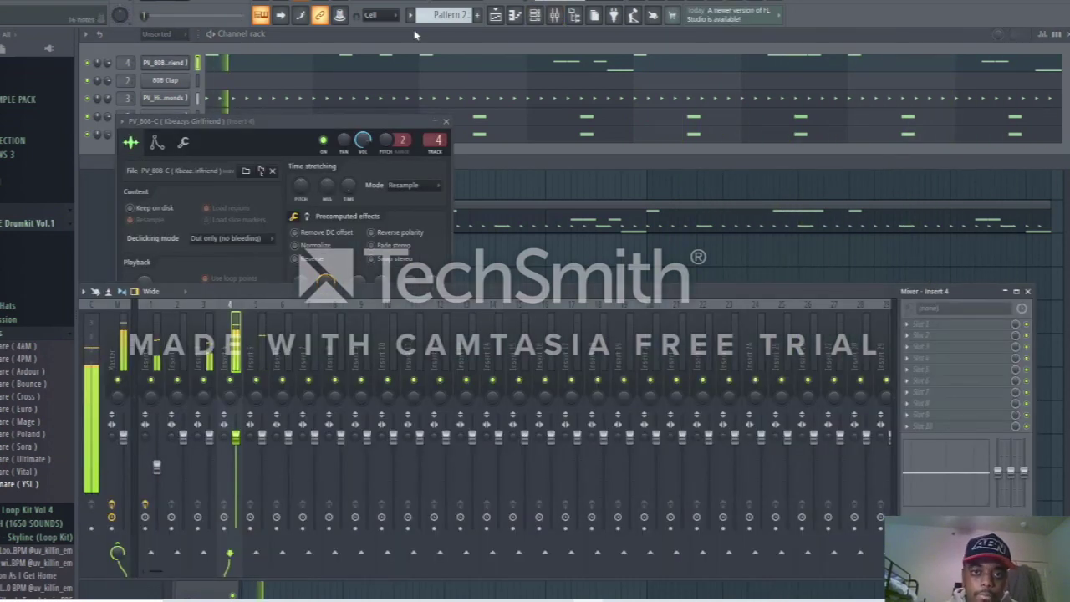
left_click(447, 32)
left_click(496, 15)
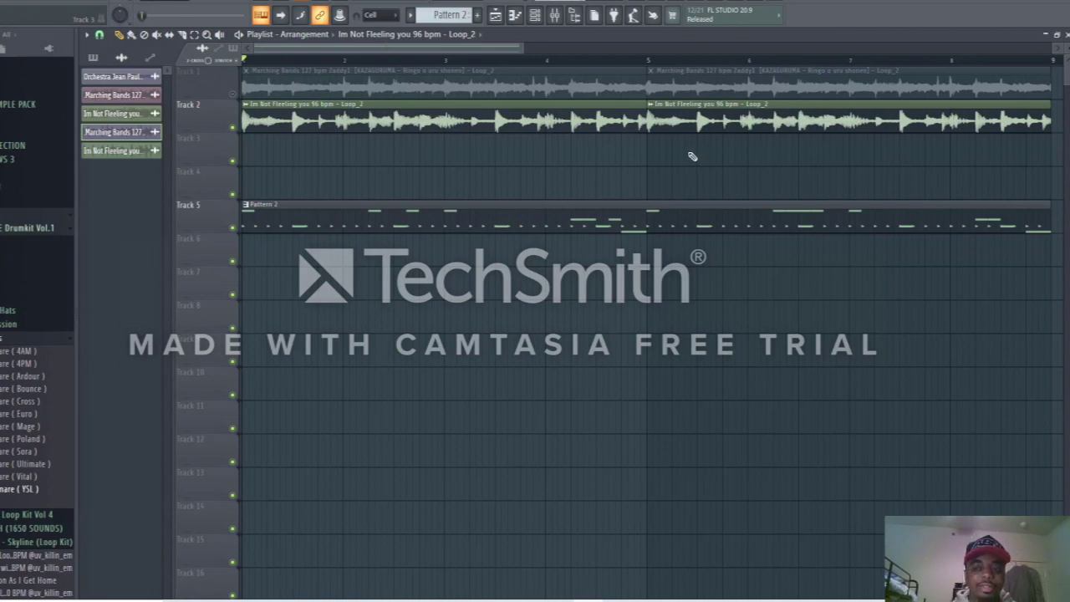
Review the Kickstart plugin on Insert 1 in the mixer and close it
left_click(589, 13)
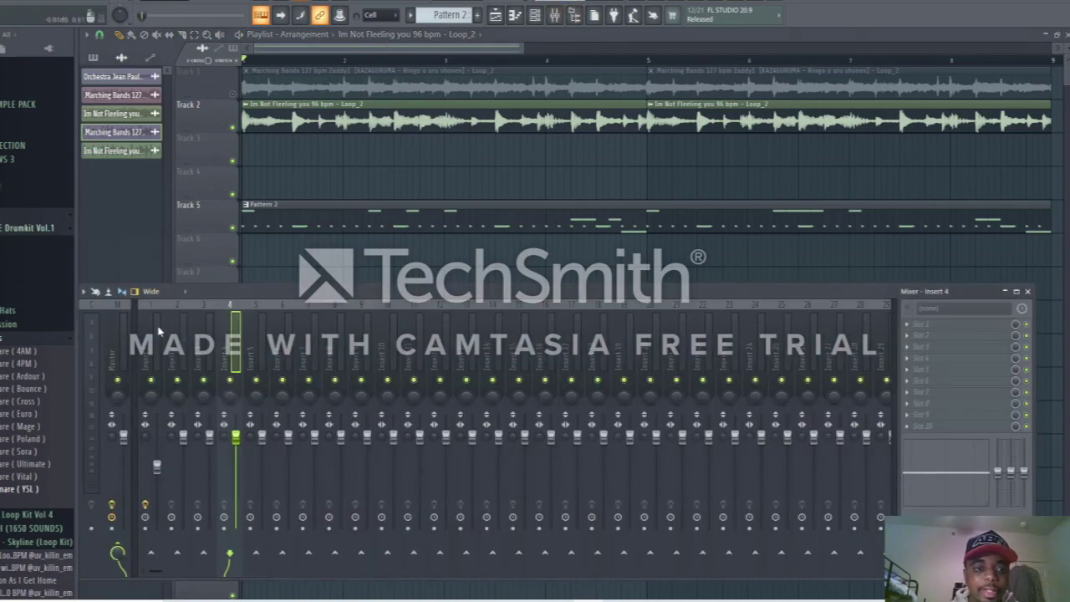
left_click(953, 326)
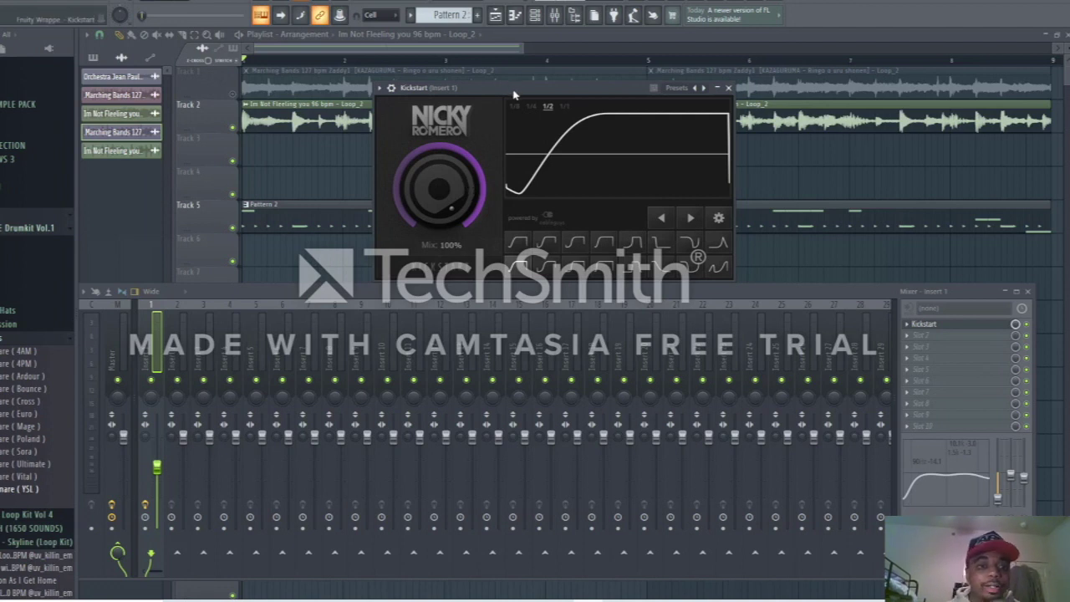
left_click(499, 53)
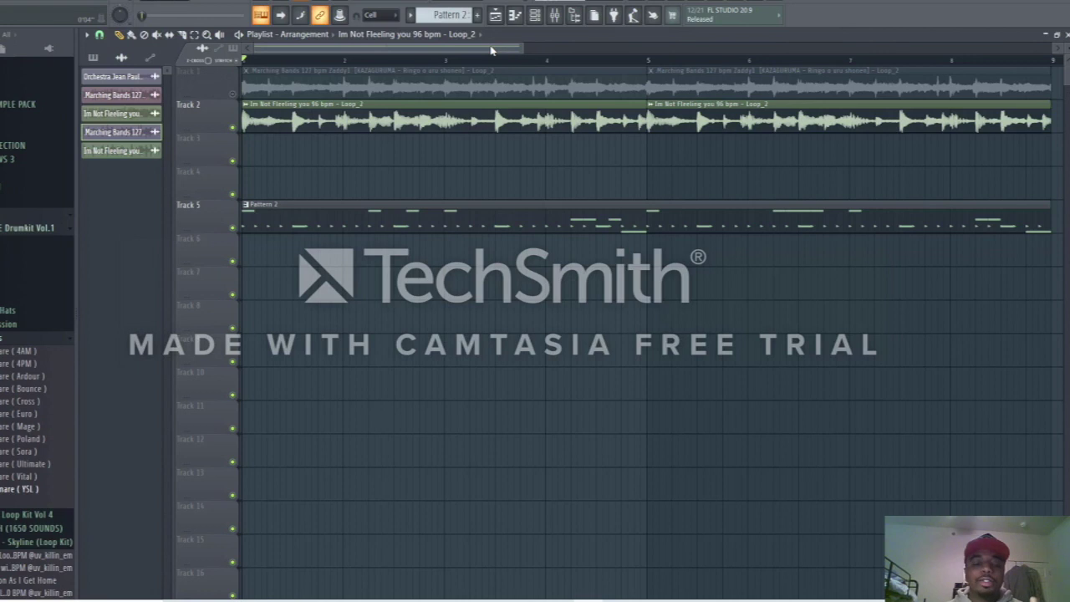
Delete the Pattern 2 clip on Track 5 and place Pattern 2 there again so that it starts at bar 5 and ends at bar 9
left_click(554, 15)
right_click(505, 221)
left_click_drag(306, 220, 176, 219)
right_click(416, 230)
left_click(411, 15)
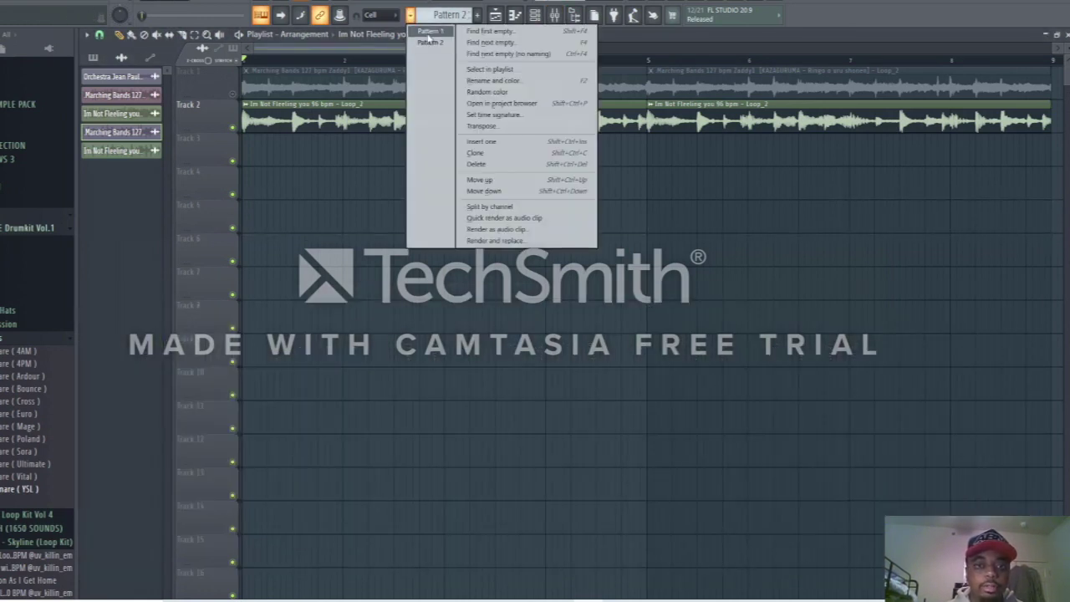
left_click(422, 42)
left_click_drag(244, 224, 653, 224)
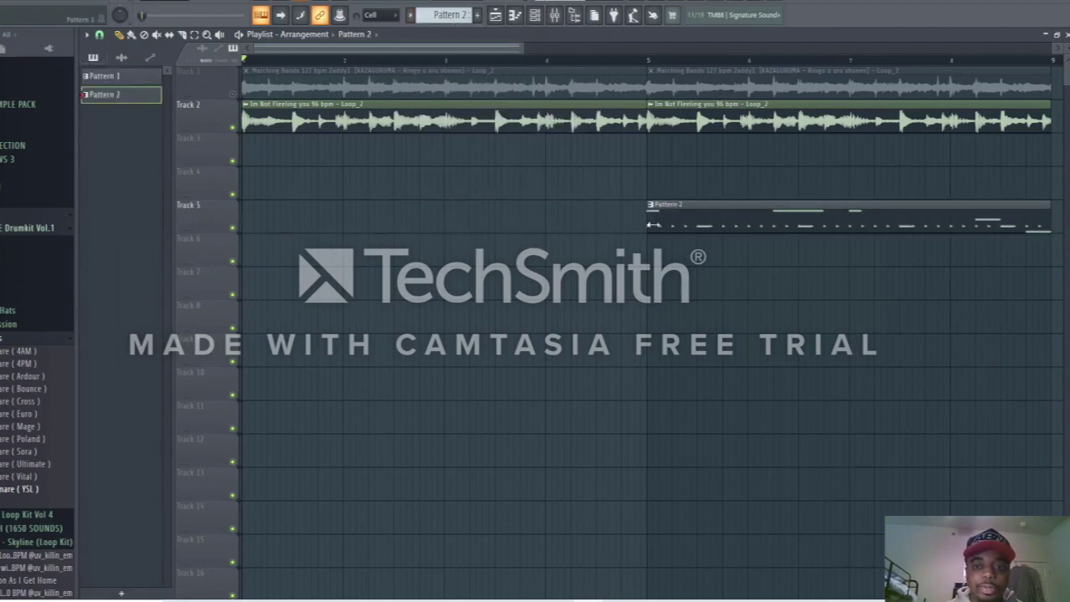
Create an automation clip for the mix level of Kickstart on Insert 1
left_click(554, 15)
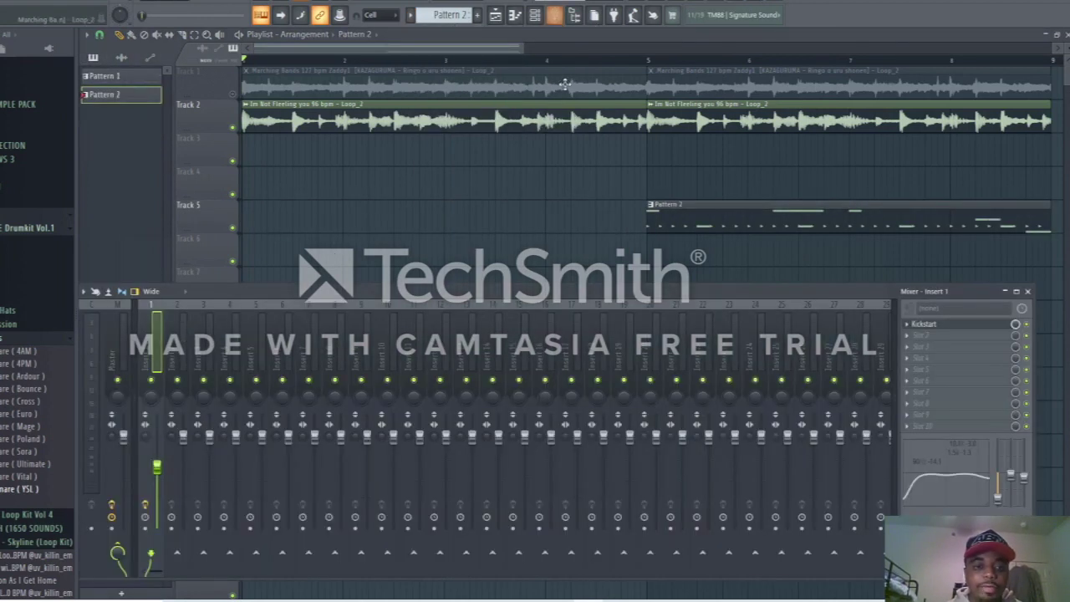
right_click(1016, 325)
left_click(1024, 415)
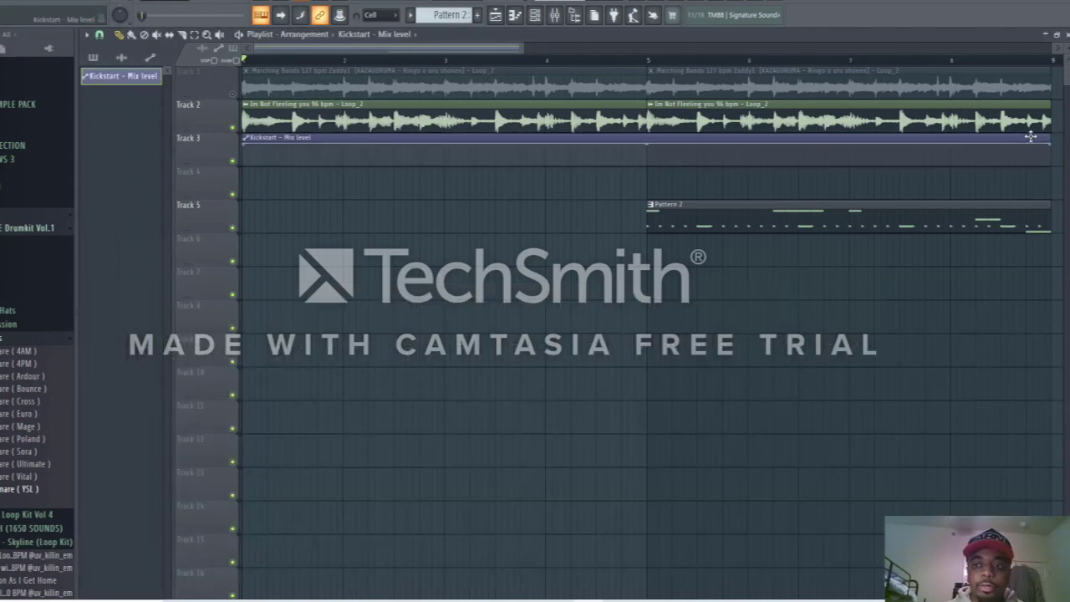
Shape the Kickstart - Mix level automation on Track 3 to stay at minimum until bar 5 and jump to maximum until bar 9
left_click_drag(1052, 139, 647, 139)
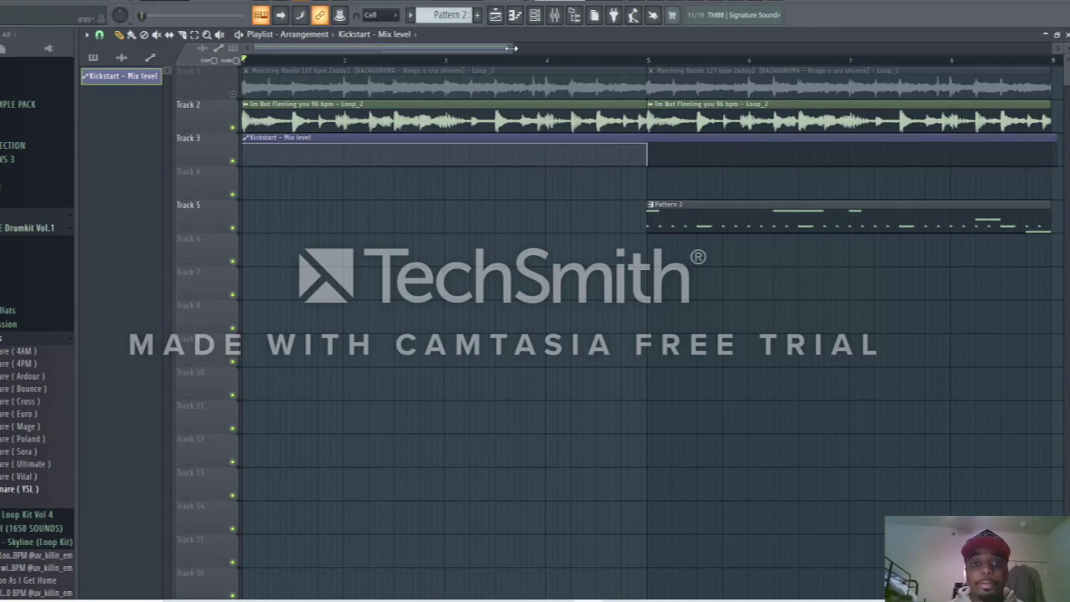
left_click_drag(505, 50, 625, 48)
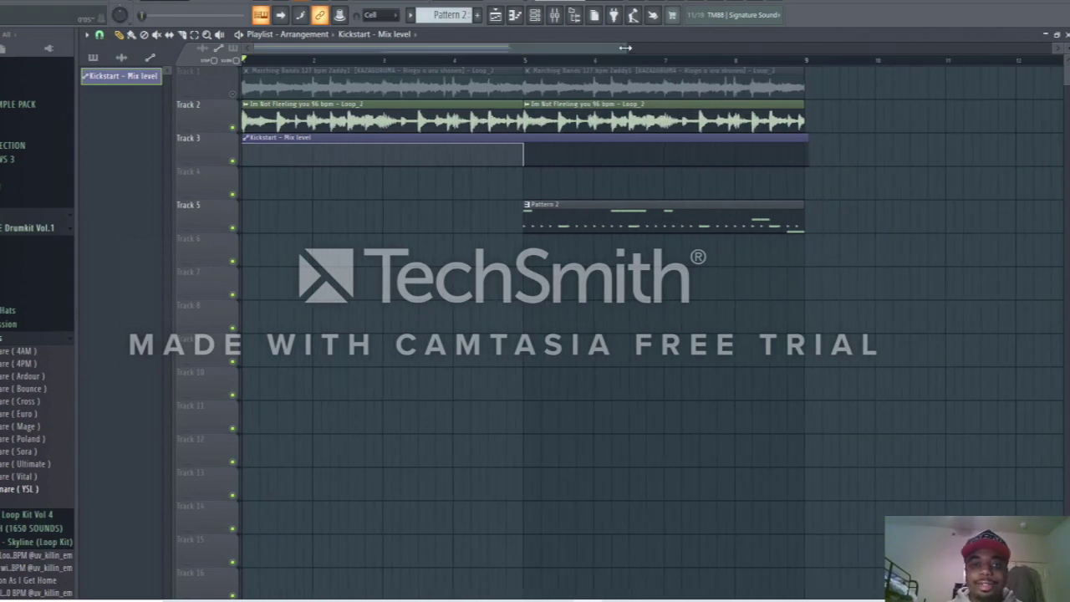
key("space")
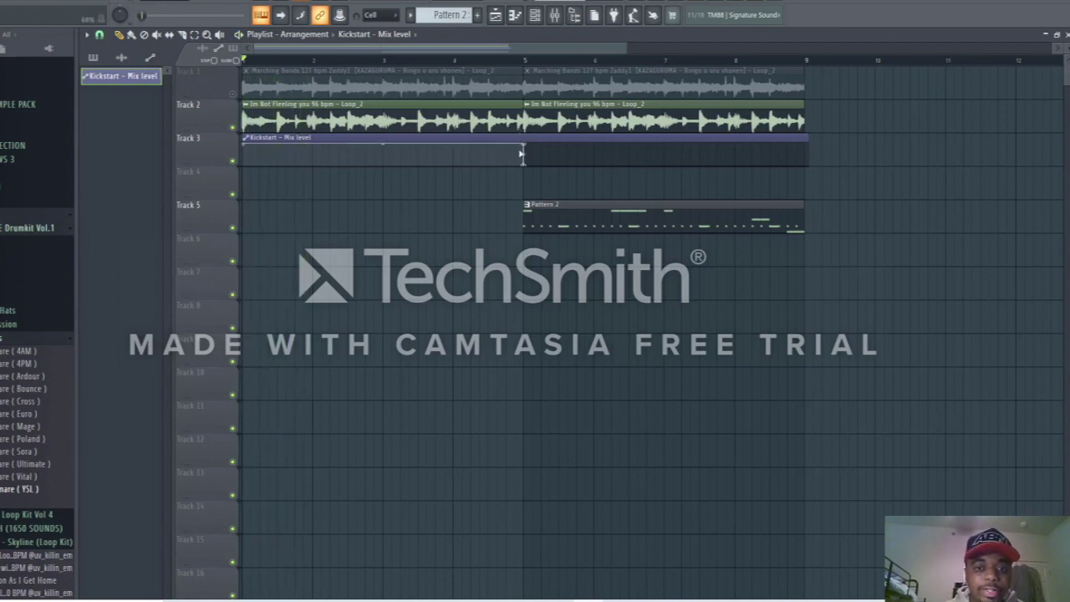
left_click_drag(526, 165, 811, 170)
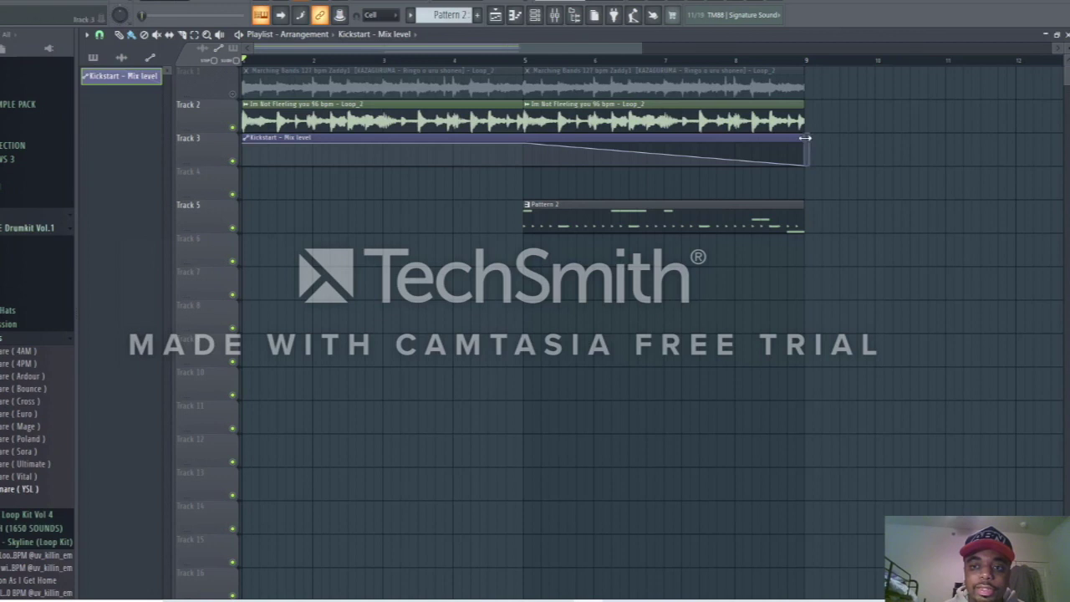
left_click_drag(803, 165, 370, 164)
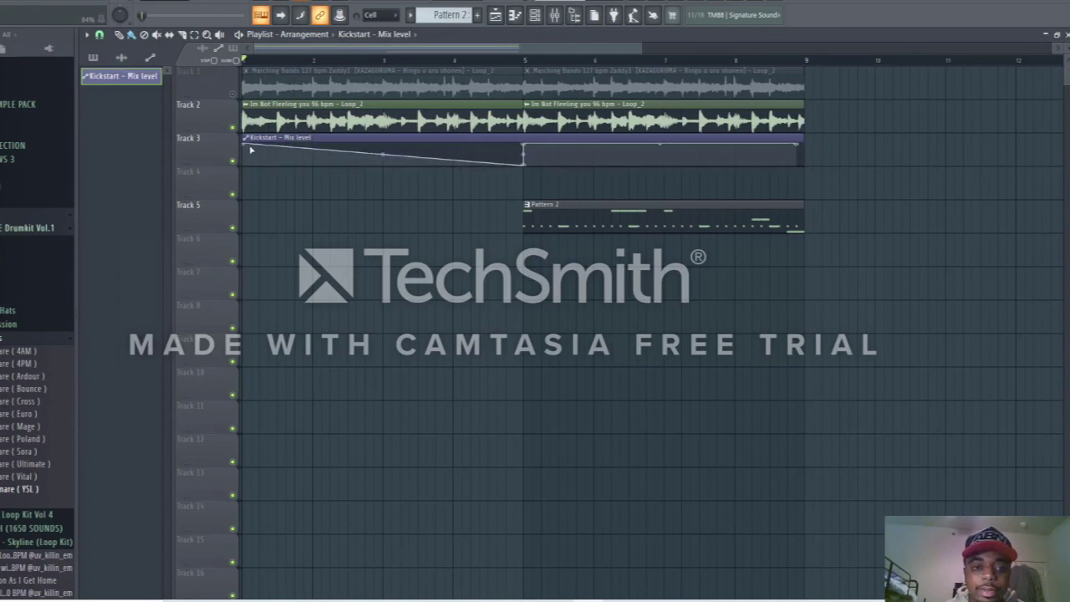
left_click_drag(245, 144, 246, 199)
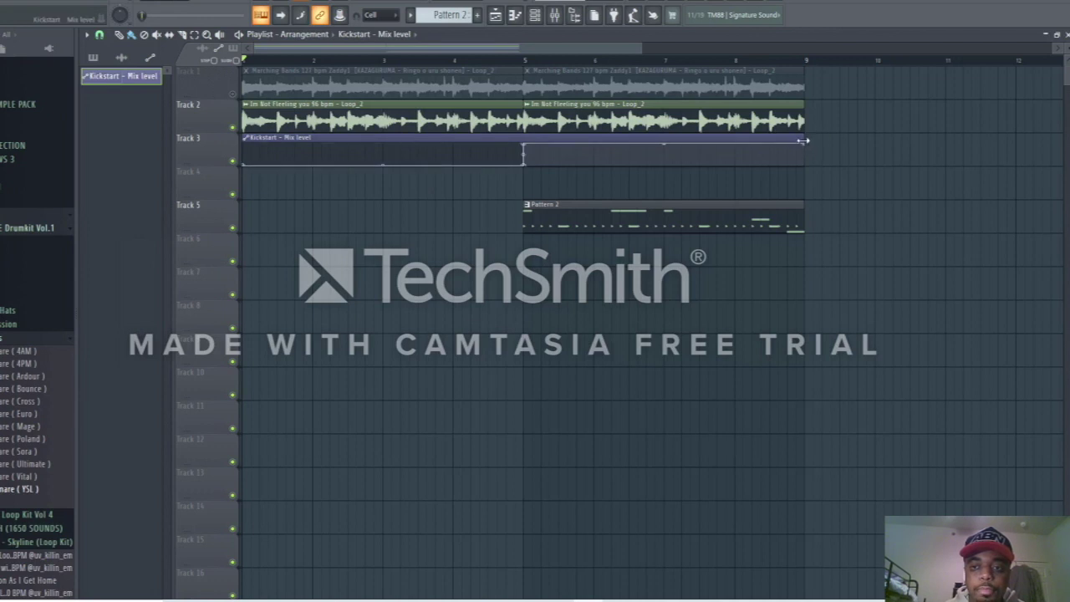
Play the arrangement from the start to check the Kickstart mix level automation
key("space")
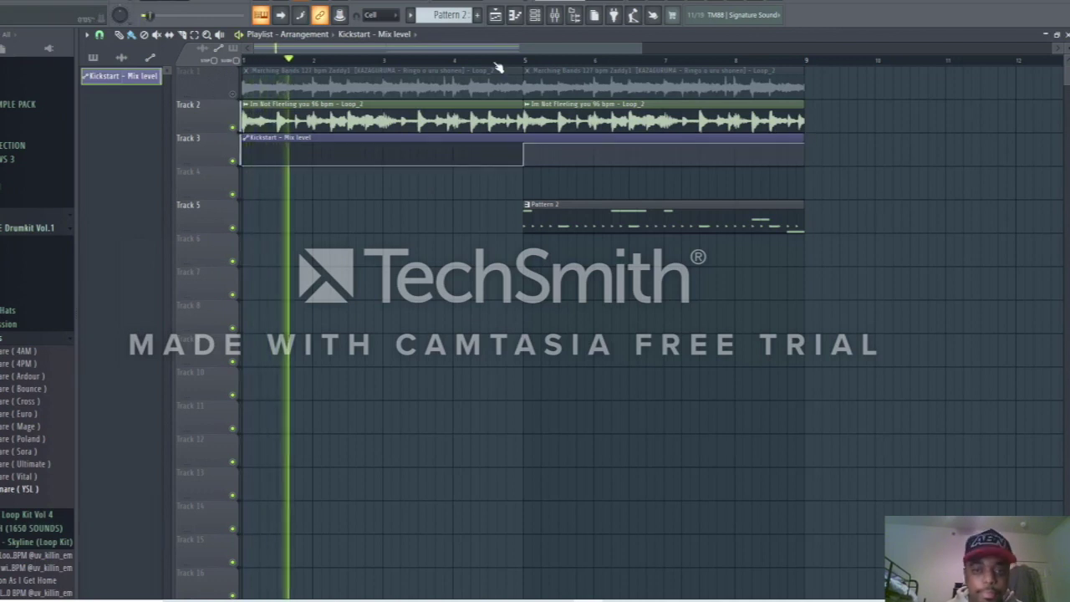
key("space")
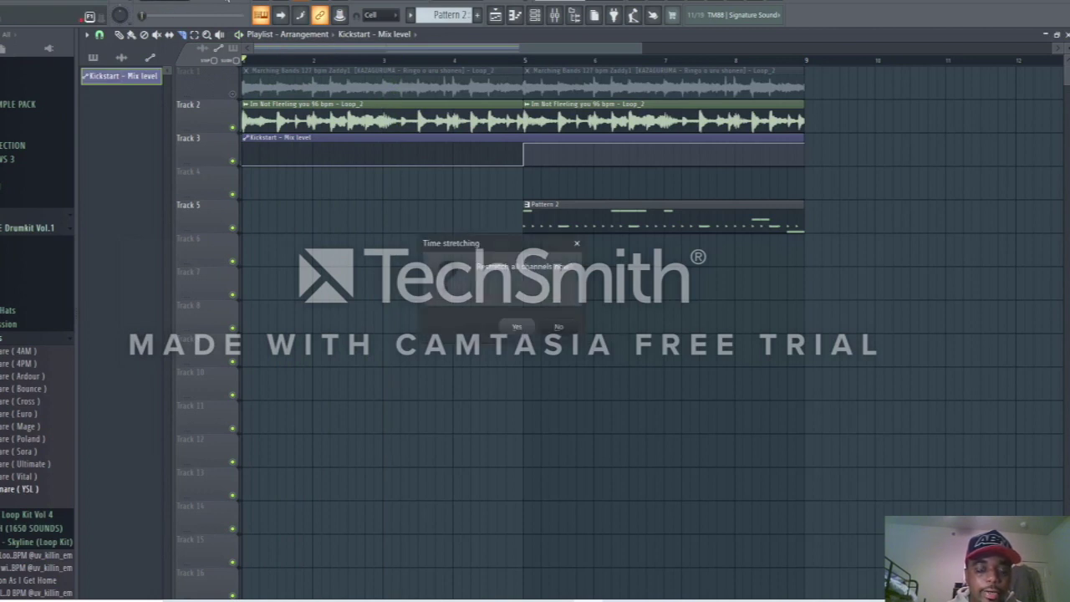
key("space")
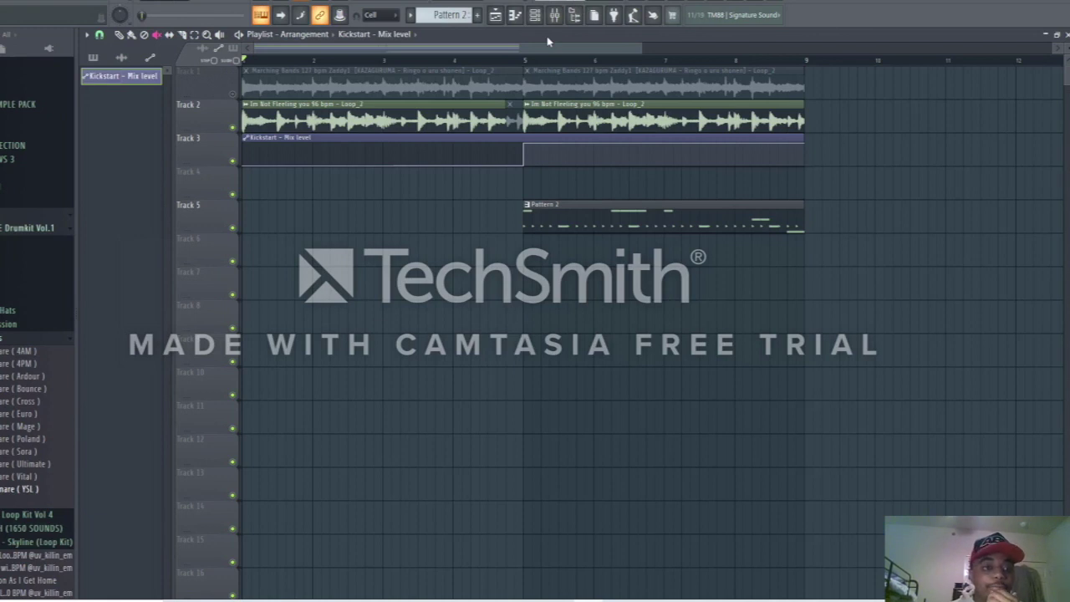
Collapse the drum kit folder and look through the sample loops in the browser
left_click(6, 226)
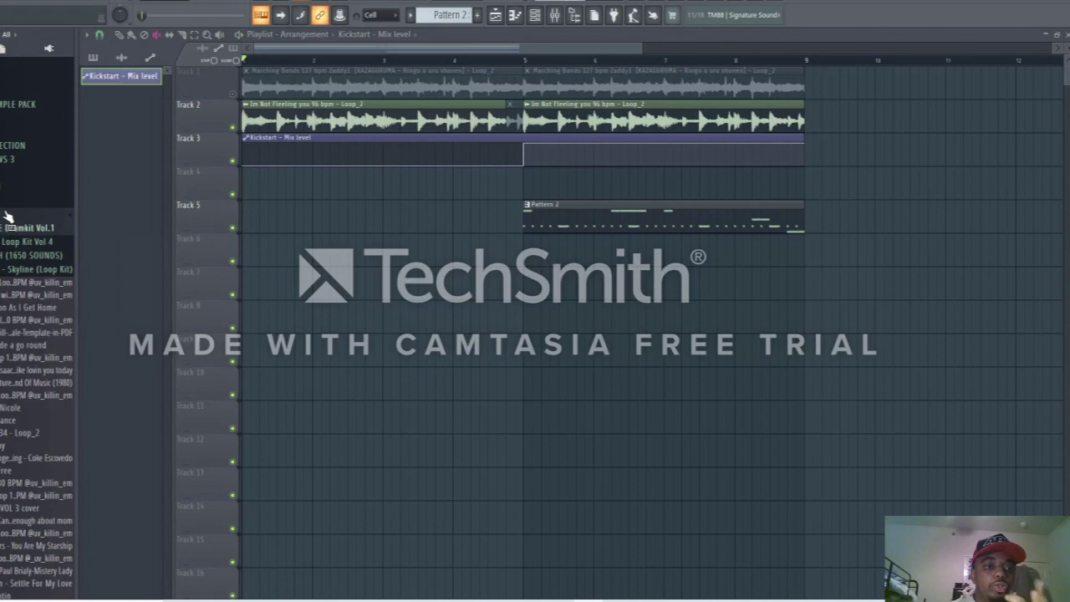
scroll(6, 215, "down", 10)
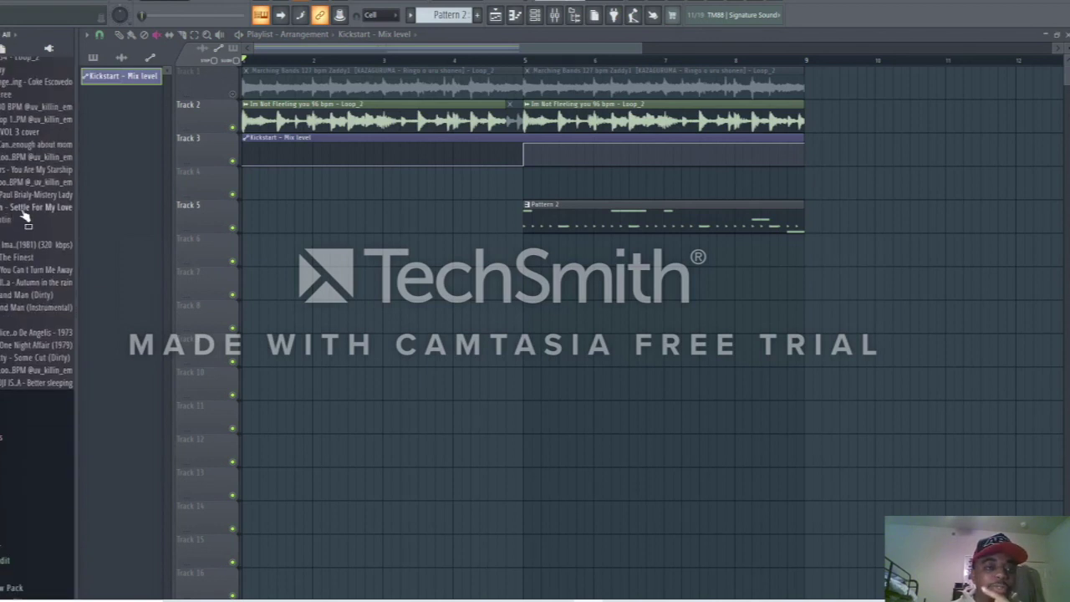
scroll(25, 216, "up", 8)
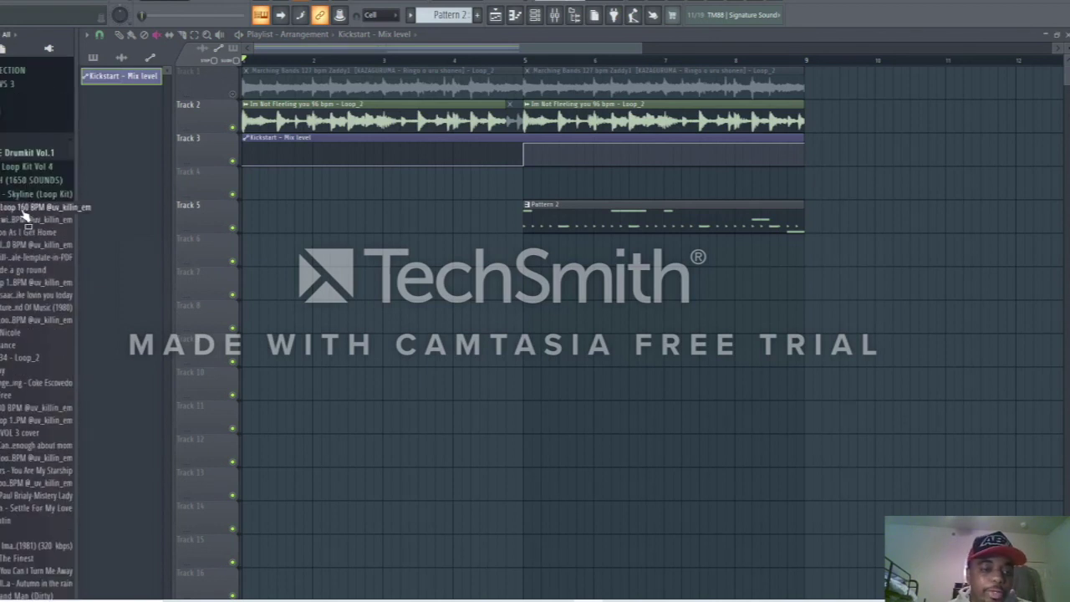